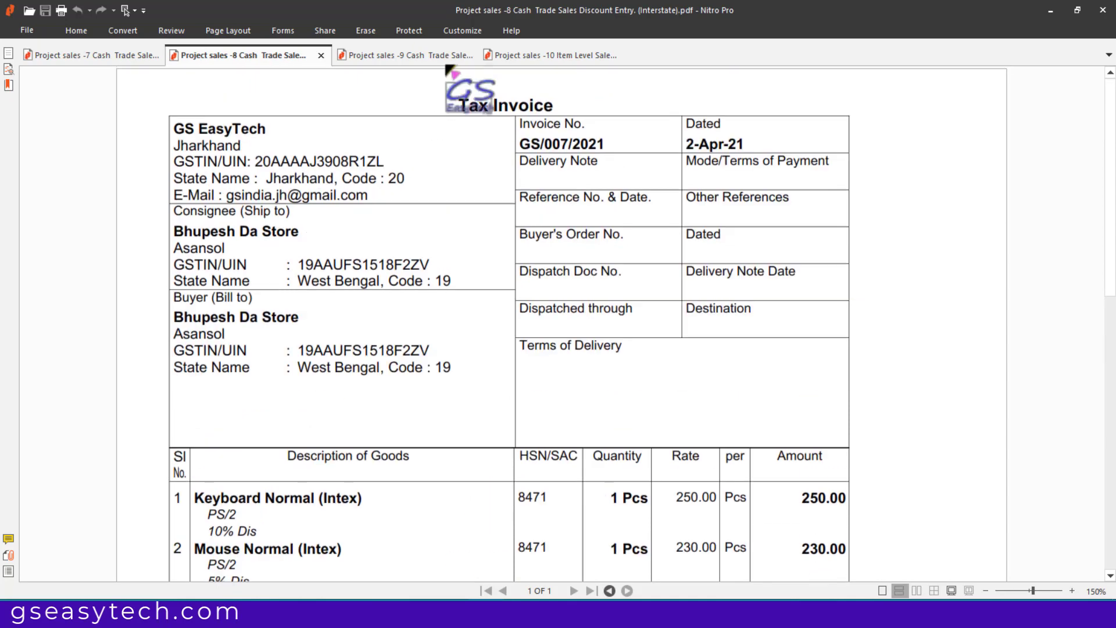
# Step: Review the sample invoices for sales projects 9 and 10, and return to the project 7 intrastate invoice
pyautogui.click(414, 56)
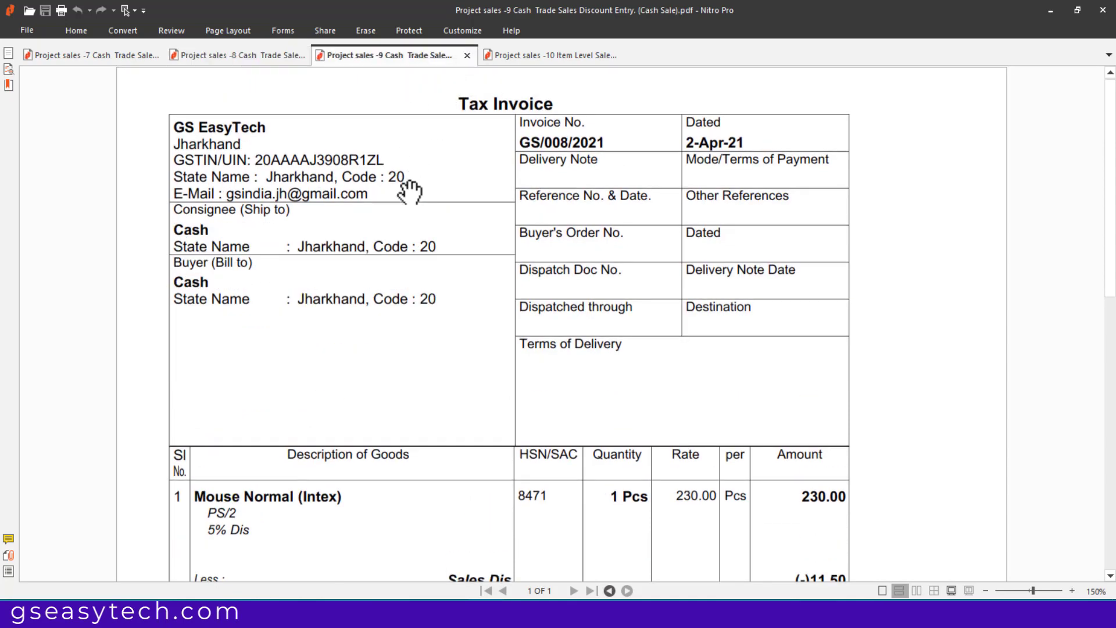
pyautogui.scroll(-3, 406, 186)
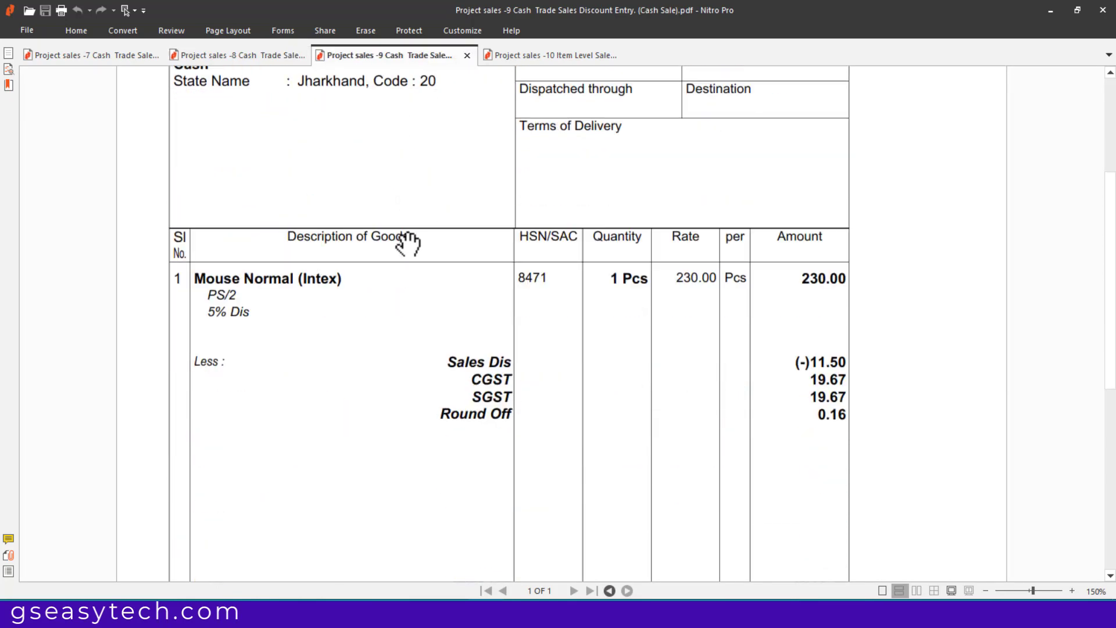
pyautogui.scroll(3, 404, 238)
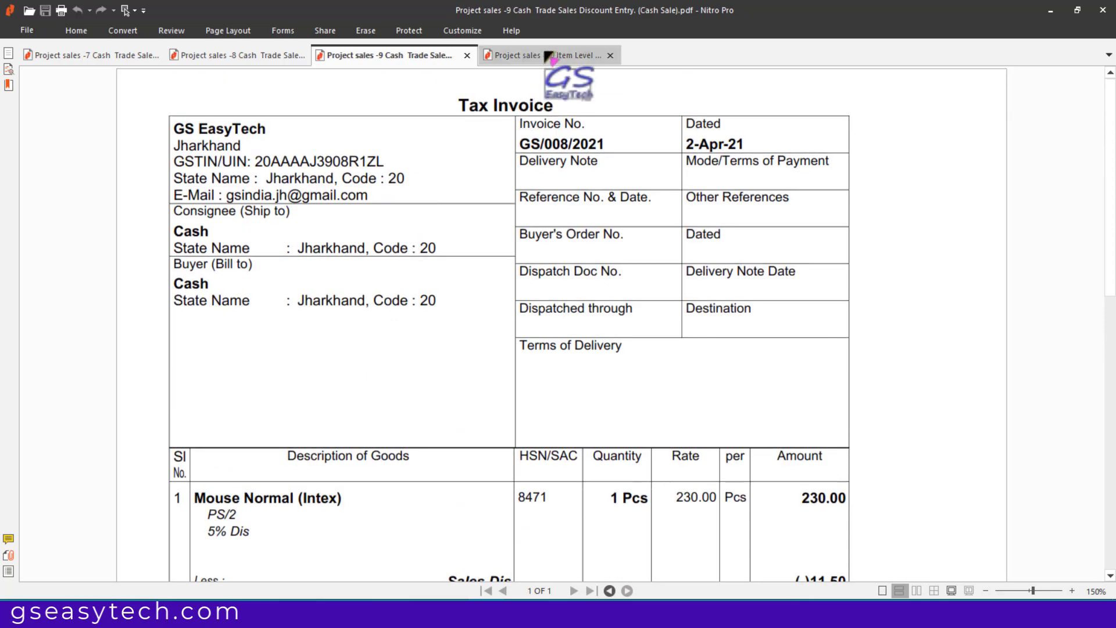
pyautogui.click(549, 56)
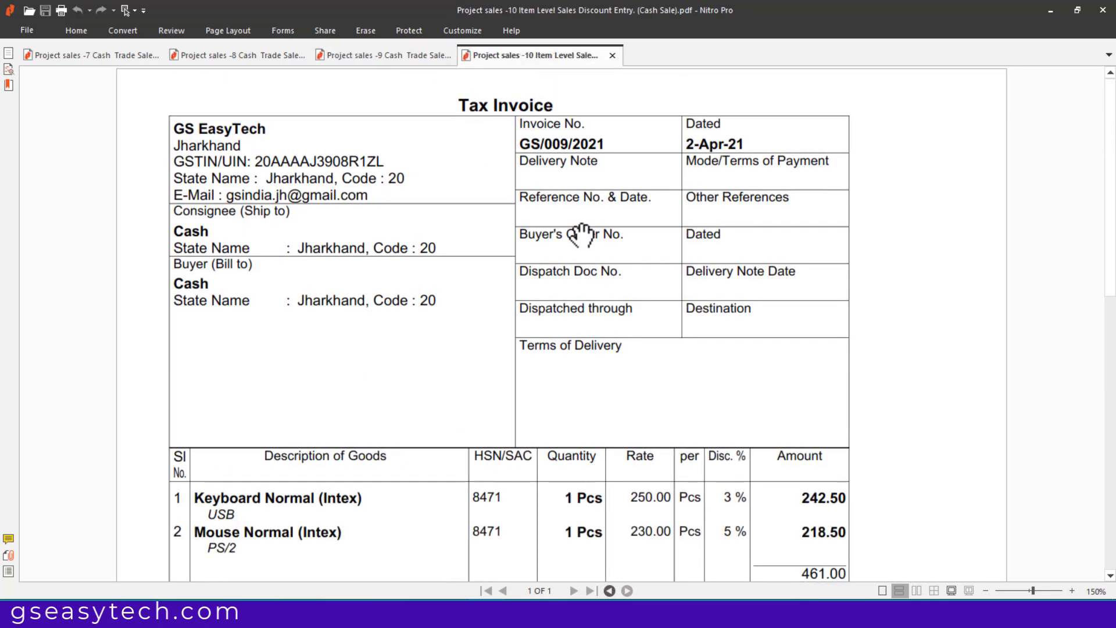
pyautogui.scroll(-1, 581, 234)
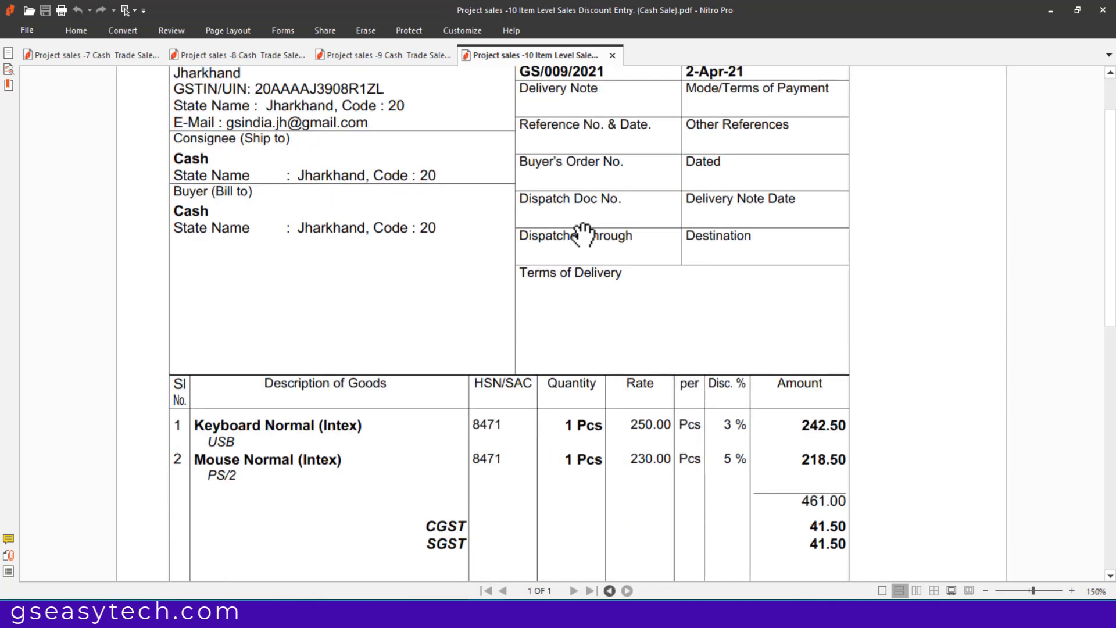
pyautogui.scroll(1, 583, 234)
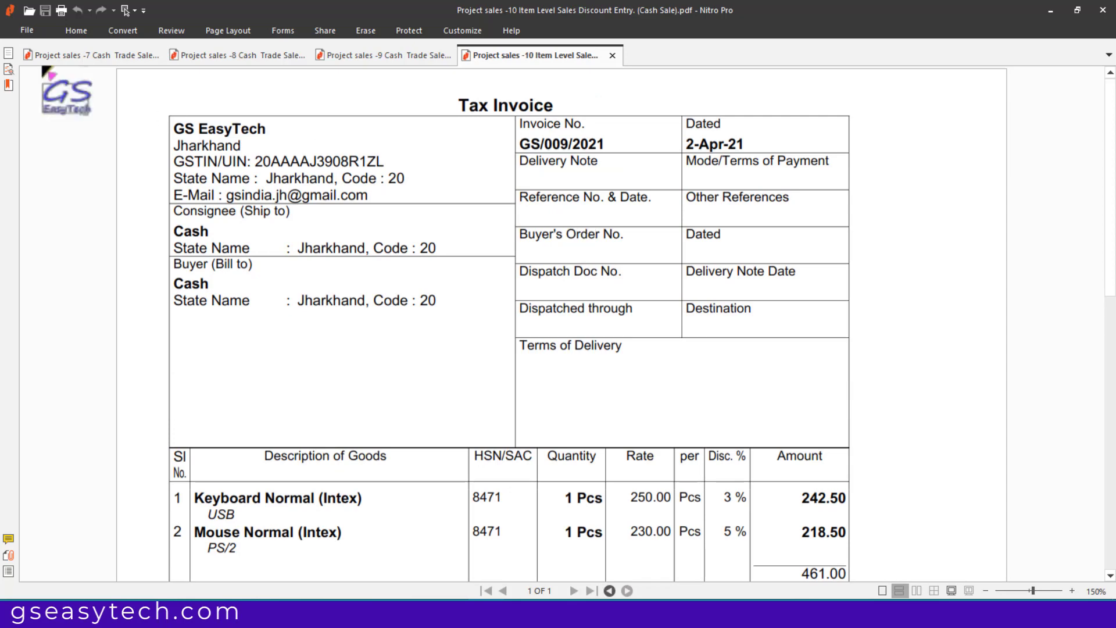
pyautogui.click(75, 55)
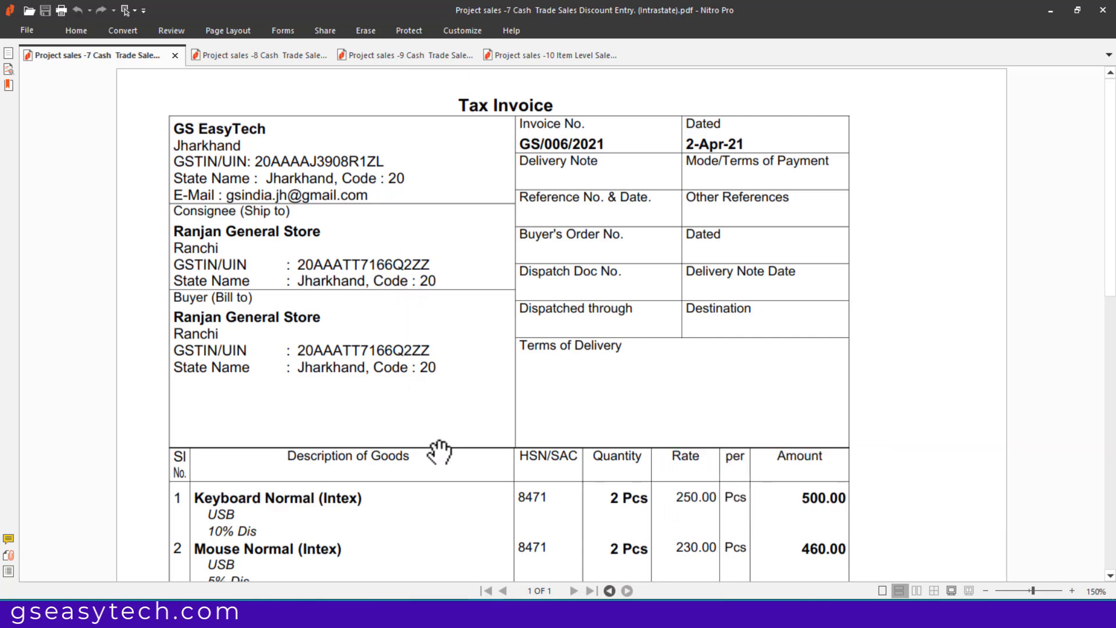
# Step: Switch to TallyPrime, start a sales voucher and set Provide Cash/Trade Discount to Yes in its configuration
pyautogui.click(453, 613)
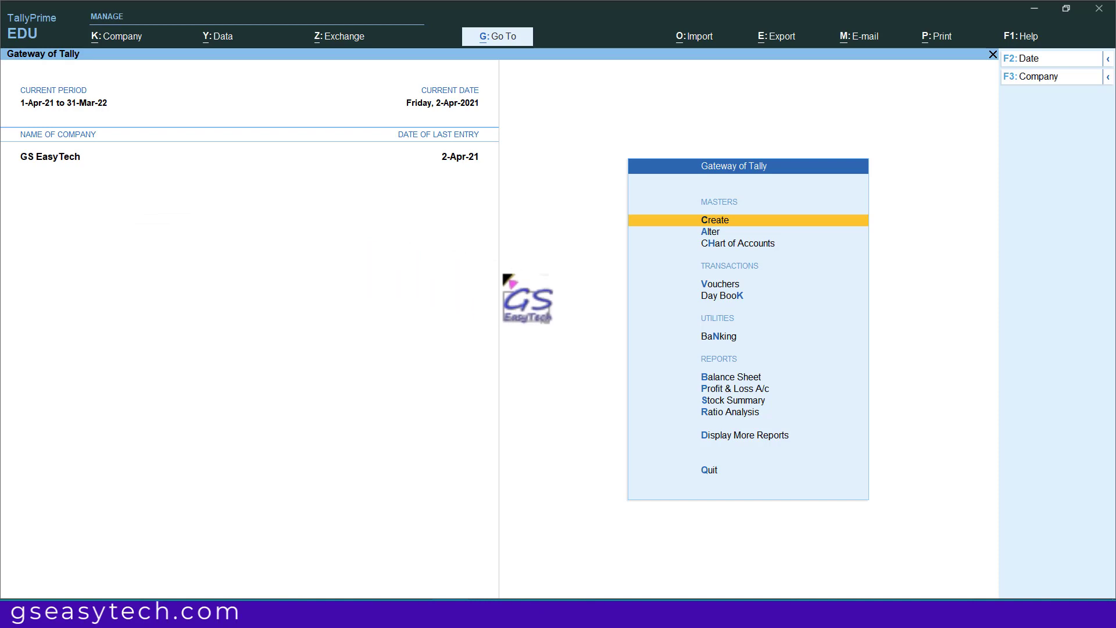
pyautogui.press('v')
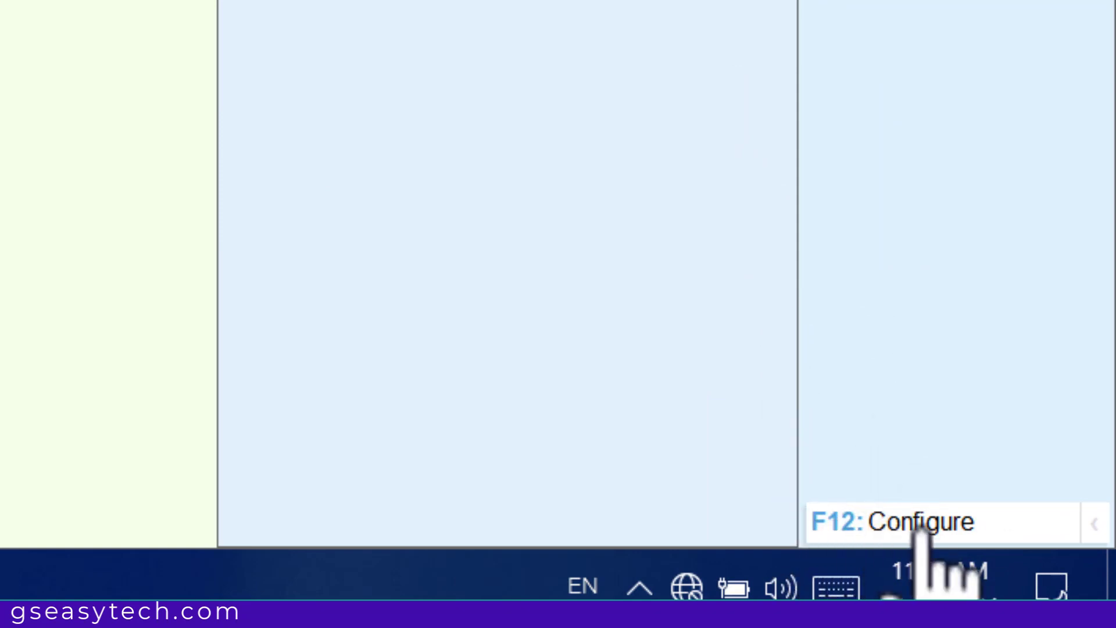
pyautogui.press('F12')
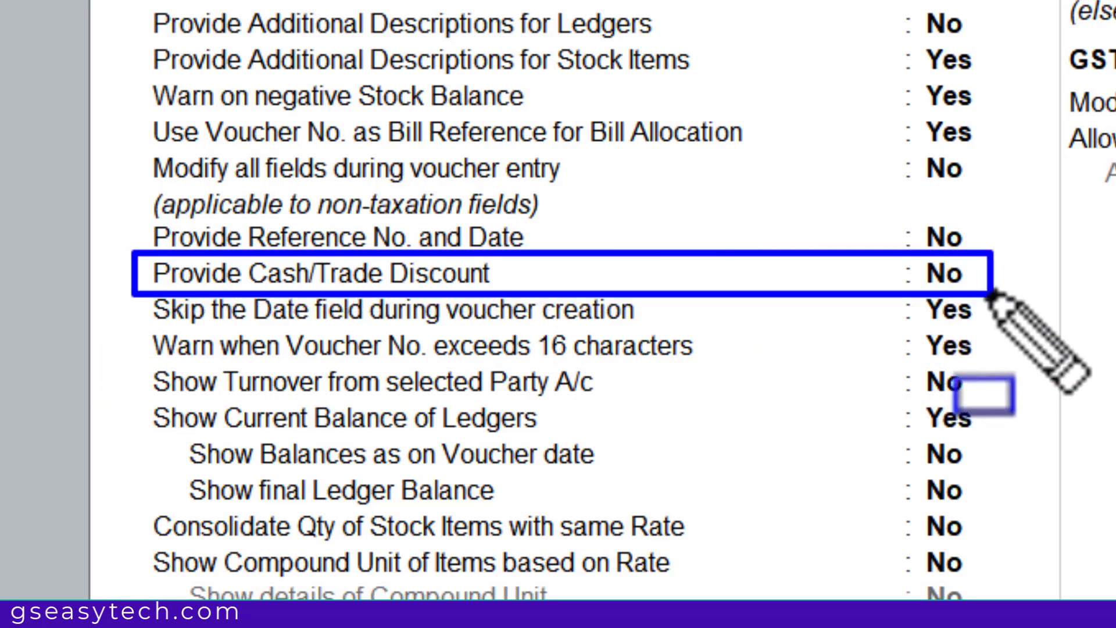
pyautogui.click(944, 273)
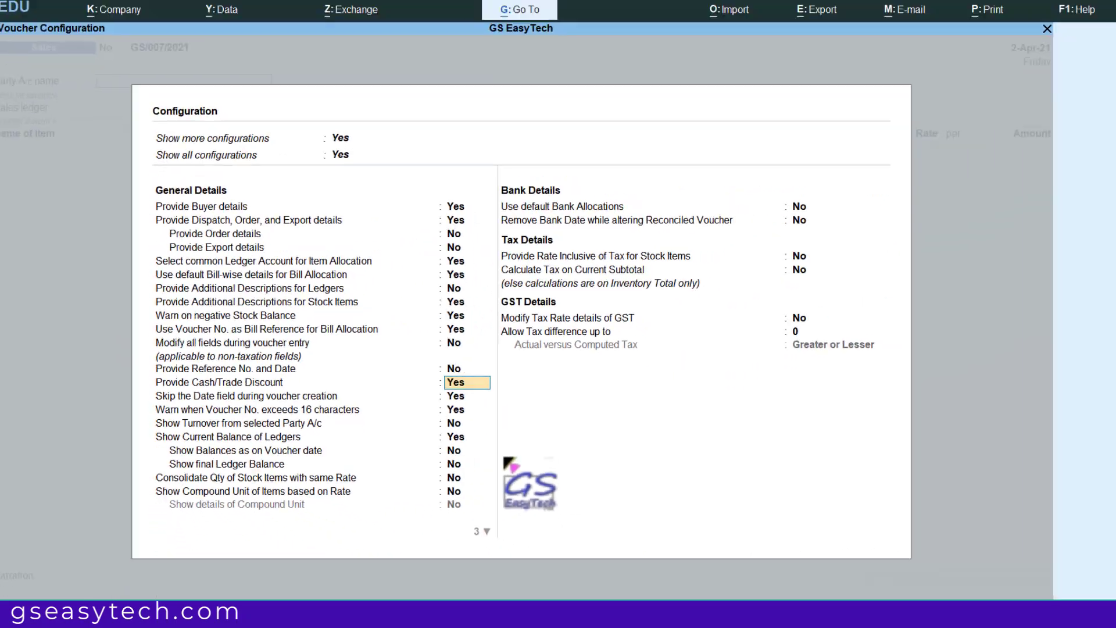
pyautogui.press('Return')
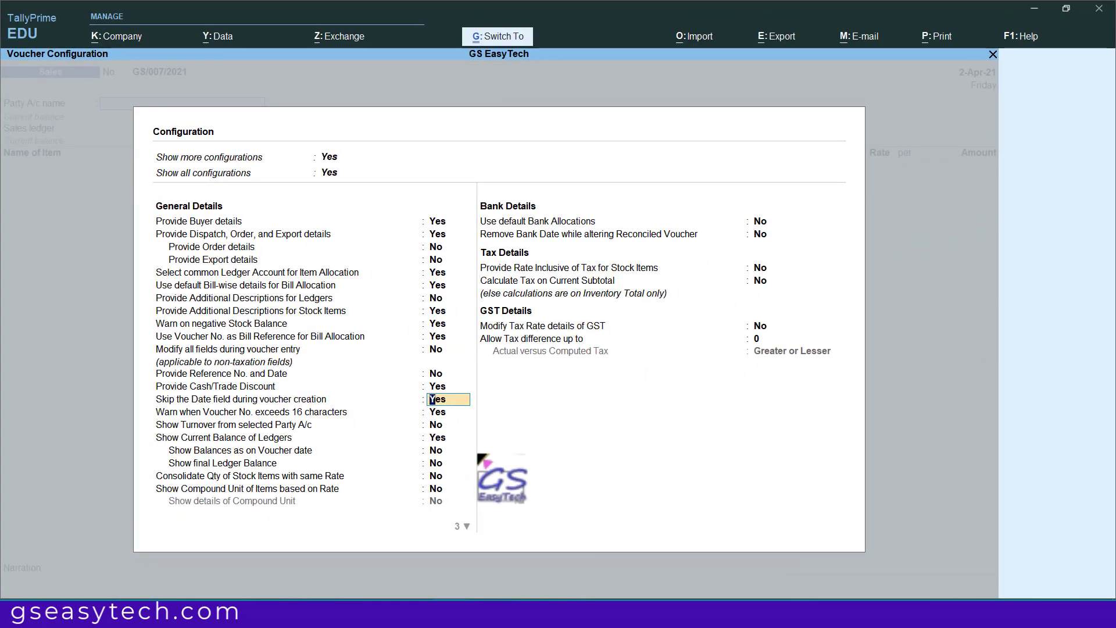
pyautogui.hotkey('ctrl', 'a')
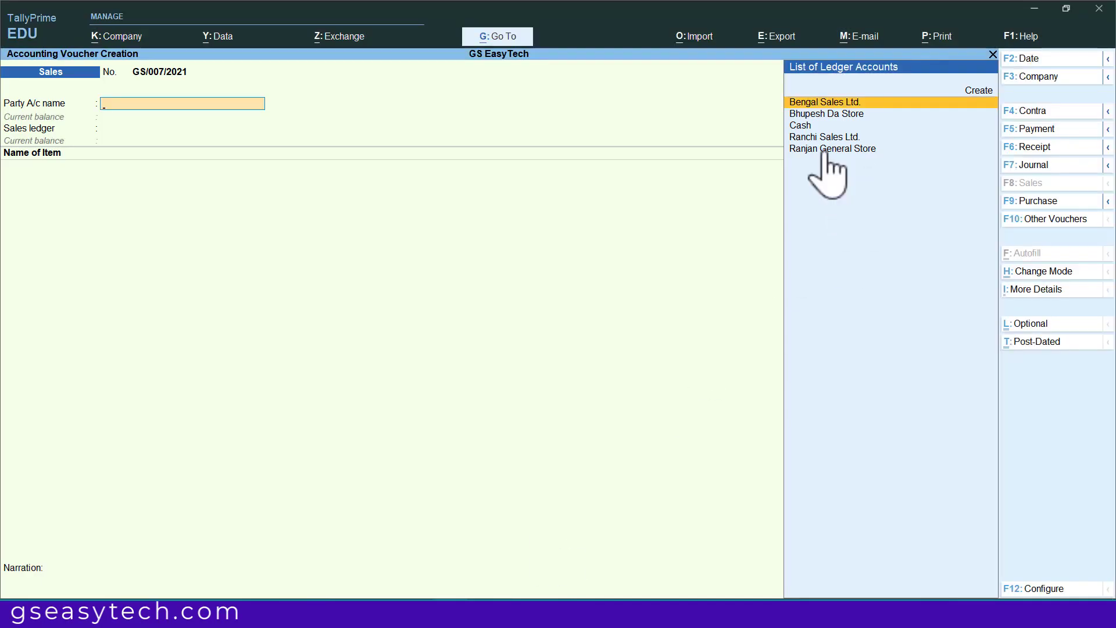
# Step: Choose Ranjan General Store as the party, accept the blank dispatch details and party details, and select Sales A/c as the sales ledger
pyautogui.click(825, 150)
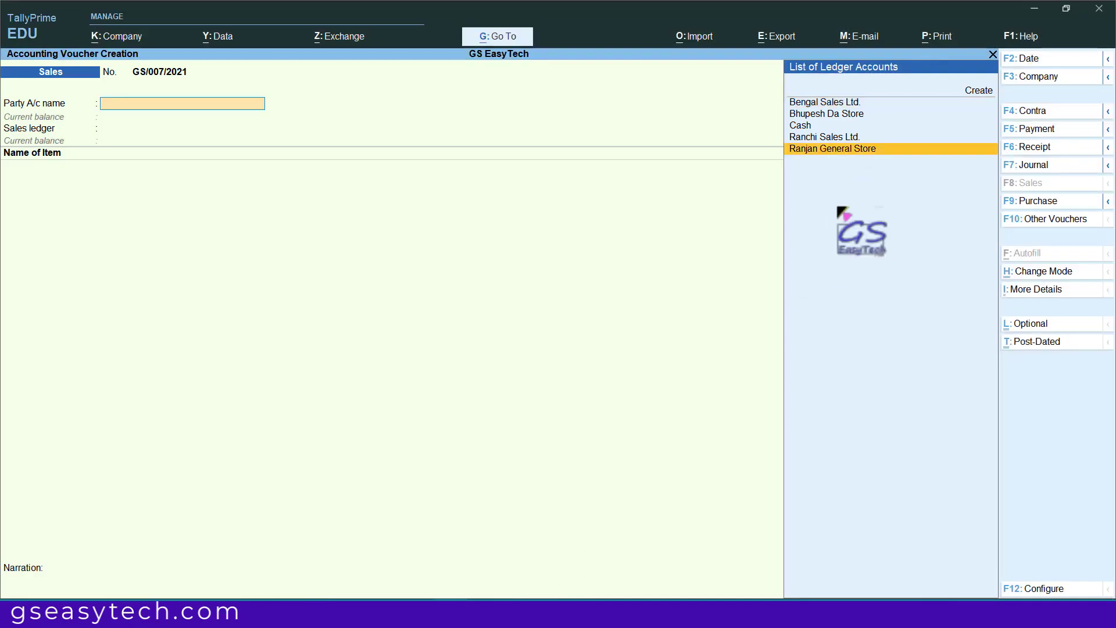
pyautogui.press('Return')
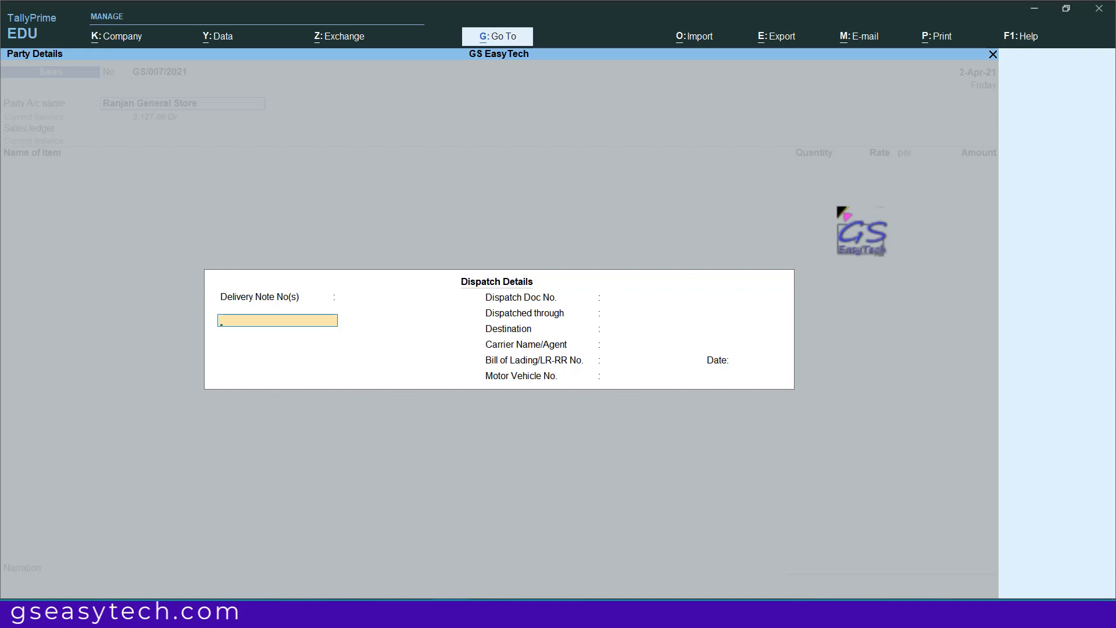
pyautogui.hotkey('ctrl', 'a')
pyautogui.hotkey('ctrl', 'a')
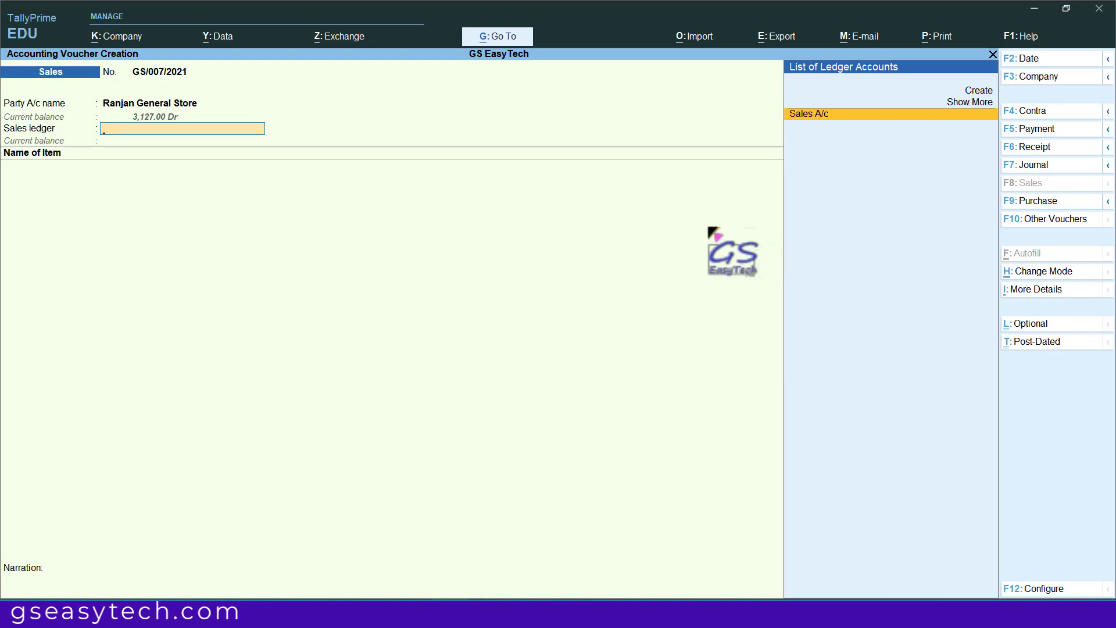
pyautogui.click(805, 114)
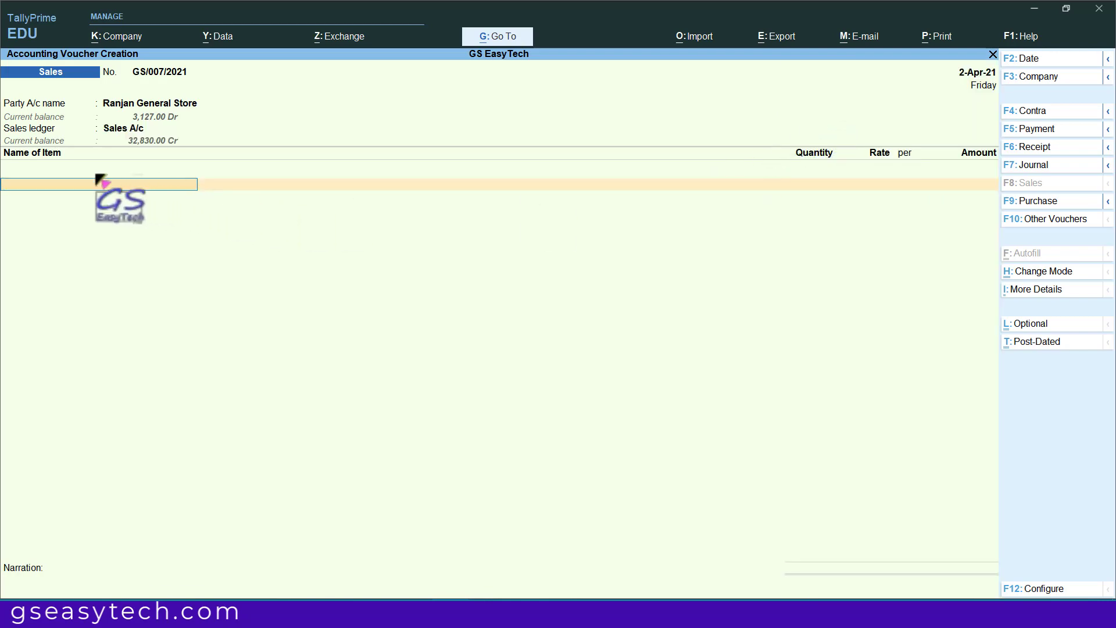
# Step: Add the stock item Keyboard Normal (Intex) from the project 7 invoice with the description lines USB and 10% Dis
pyautogui.press('space')
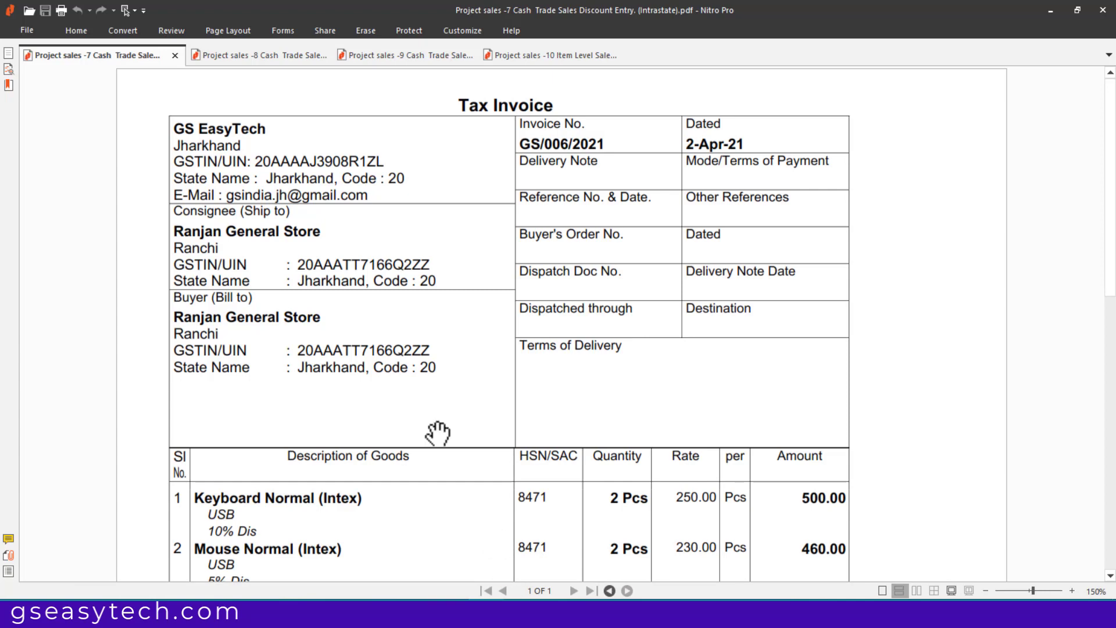
pyautogui.scroll(-5, 433, 427)
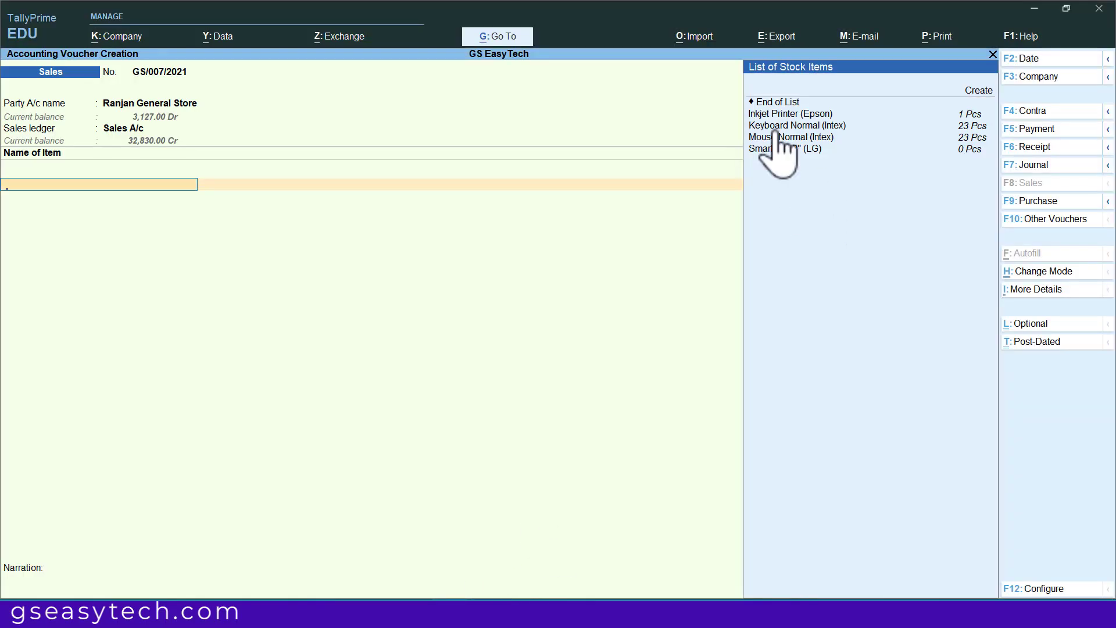
pyautogui.click(777, 125)
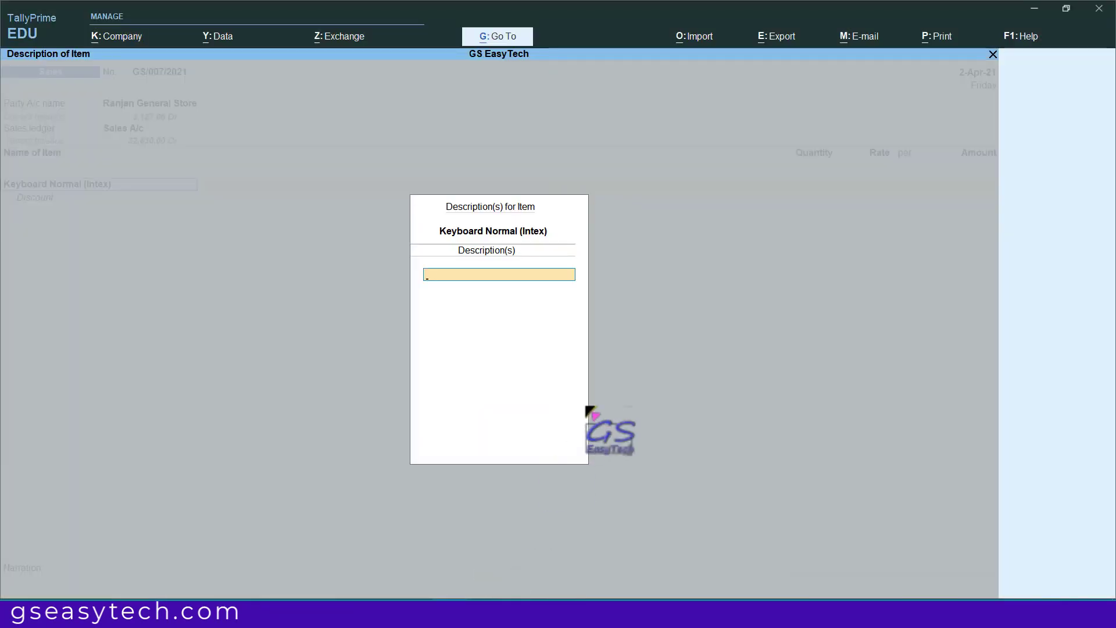
pyautogui.write('USB')
pyautogui.press('Return')
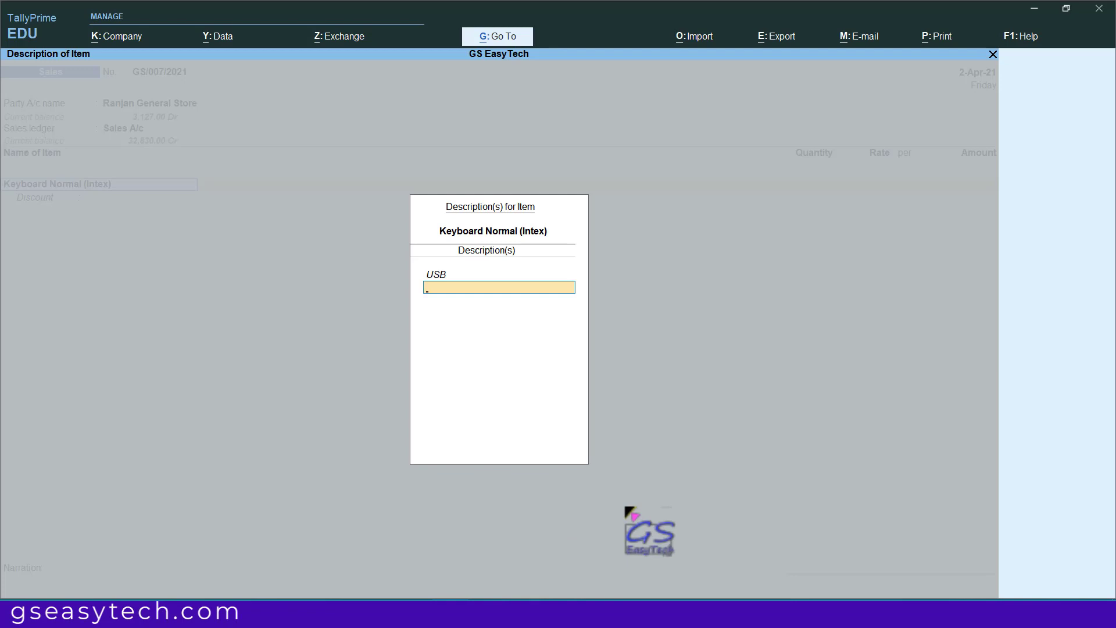
pyautogui.write('10% Dis')
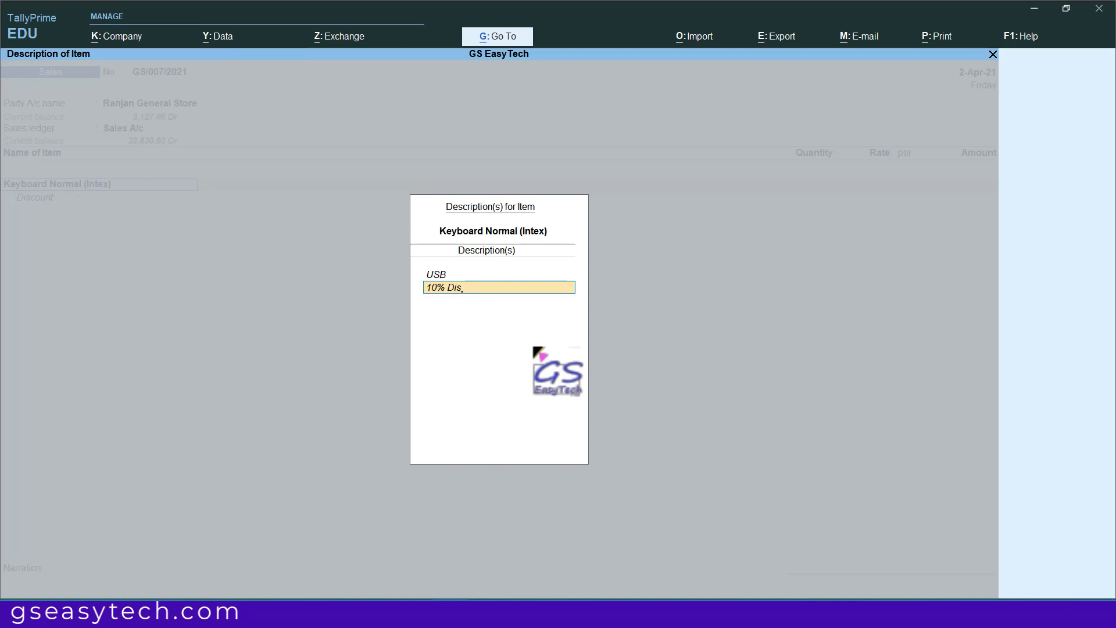
pyautogui.press('Return')
pyautogui.press('Return')
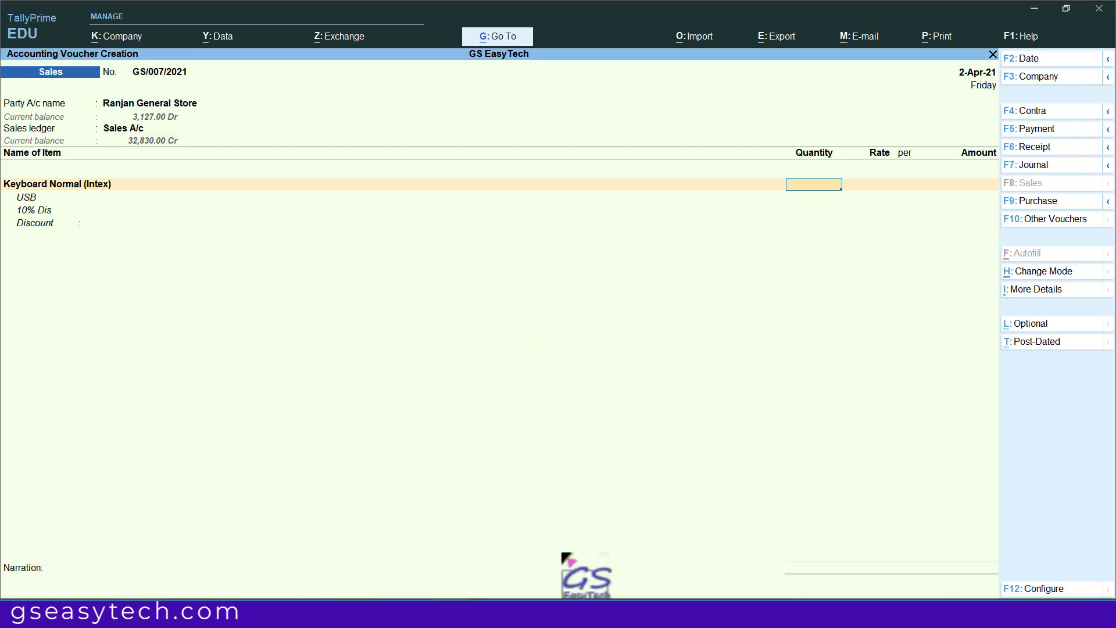
# Step: Enter a quantity of 2 Pcs for the keyboard, accept its rate and amount, and proceed to its Discount line without further descriptions
pyautogui.click(560, 615)
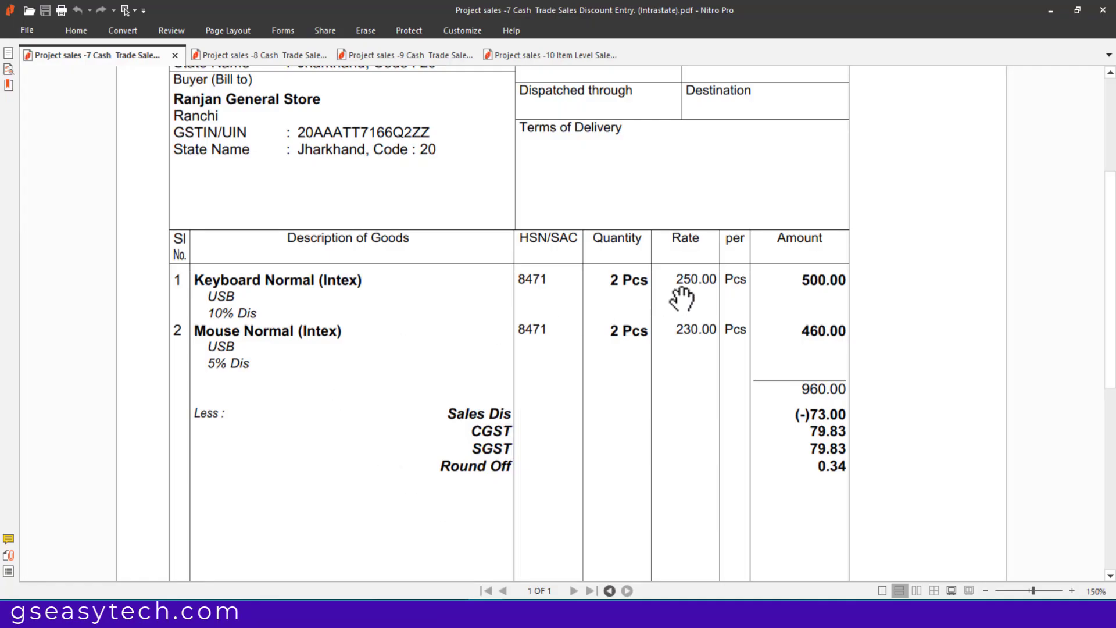
pyautogui.click(481, 614)
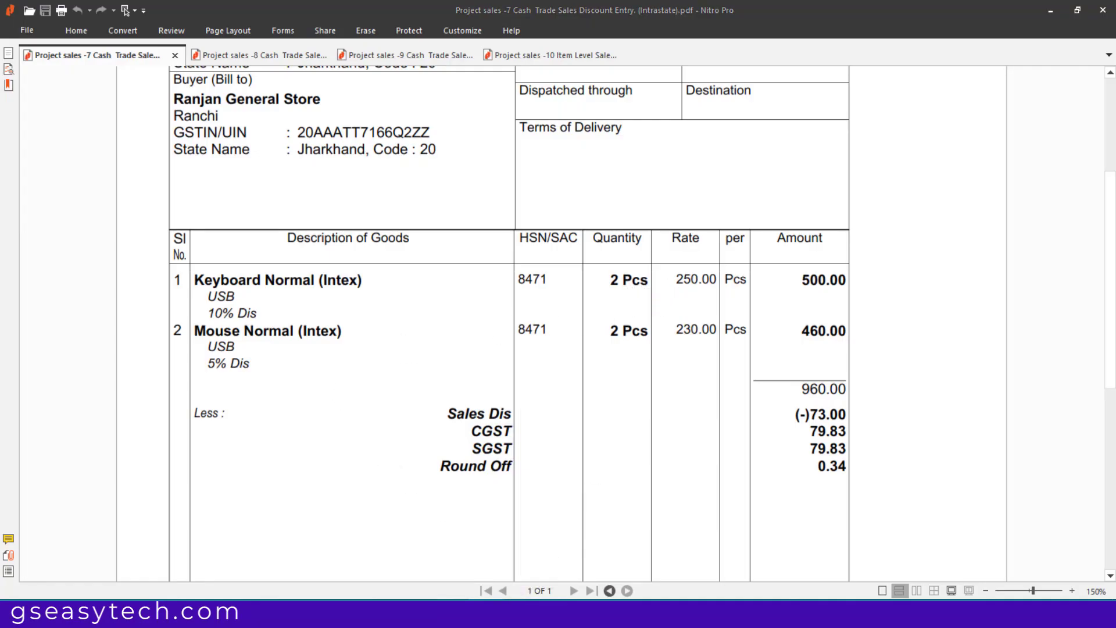
pyautogui.write('2')
pyautogui.press('Return')
pyautogui.press('Return')
pyautogui.press('Return')
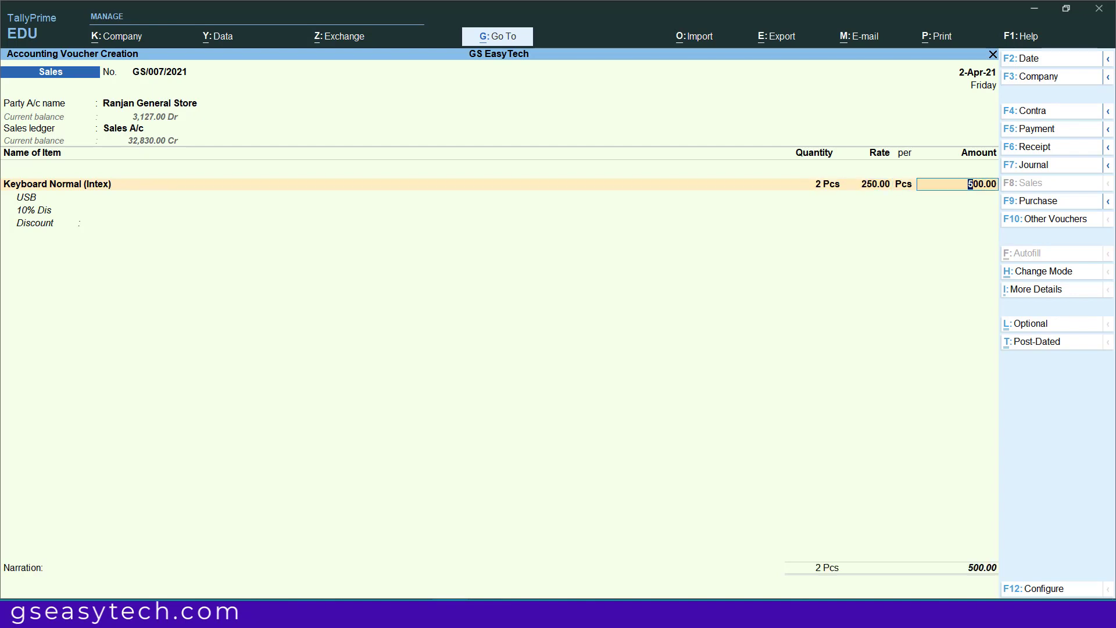
pyautogui.press('Return')
pyautogui.press('Return')
pyautogui.press('Return')
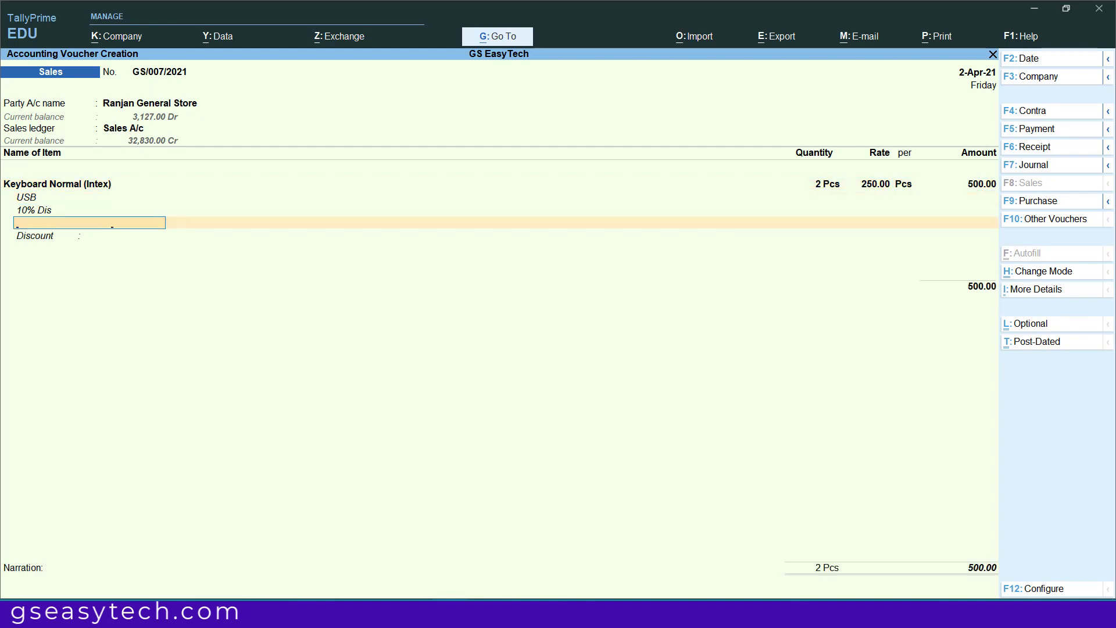
pyautogui.press('Return')
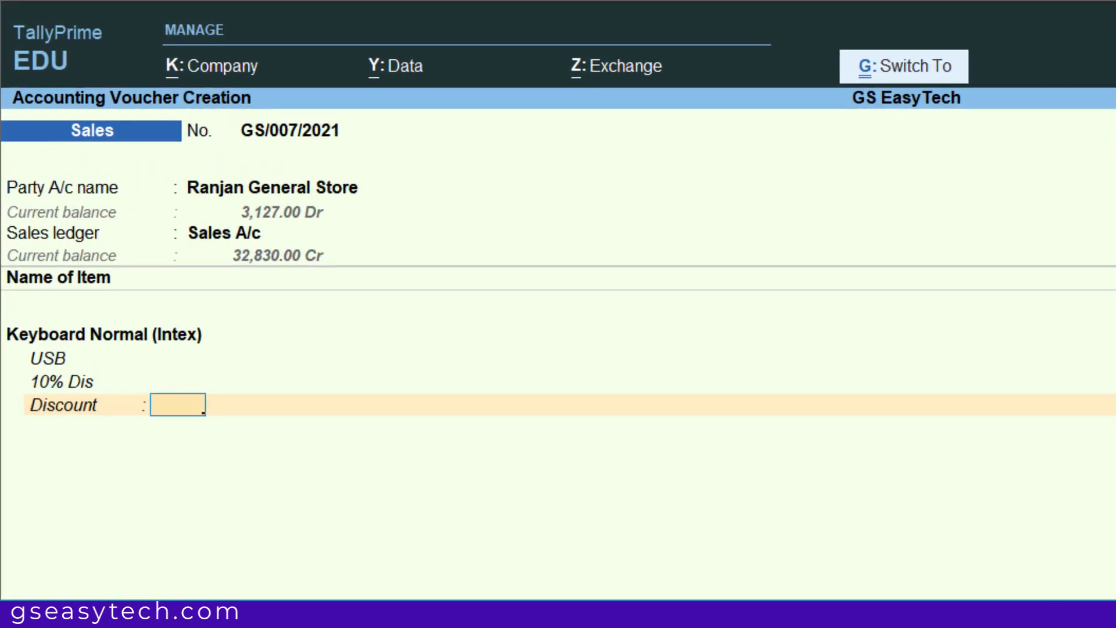
# Step: Examine the keyboard's Discount line in the voucher, and the 10% Dis note and Sales Dis line on the project 7 invoice
pyautogui.moveTo(14, 393)
pyautogui.mouseDown()
pyautogui.moveTo(82, 436)
pyautogui.moveTo(110, 437)
pyautogui.mouseUp()
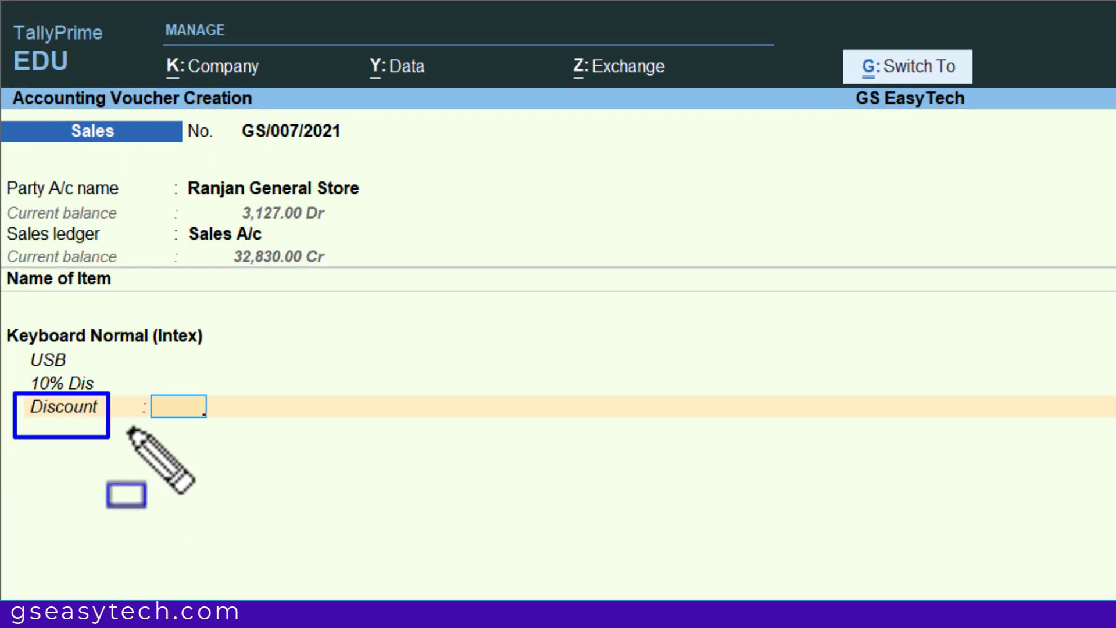
pyautogui.moveTo(148, 383); pyautogui.dragTo(208, 433)
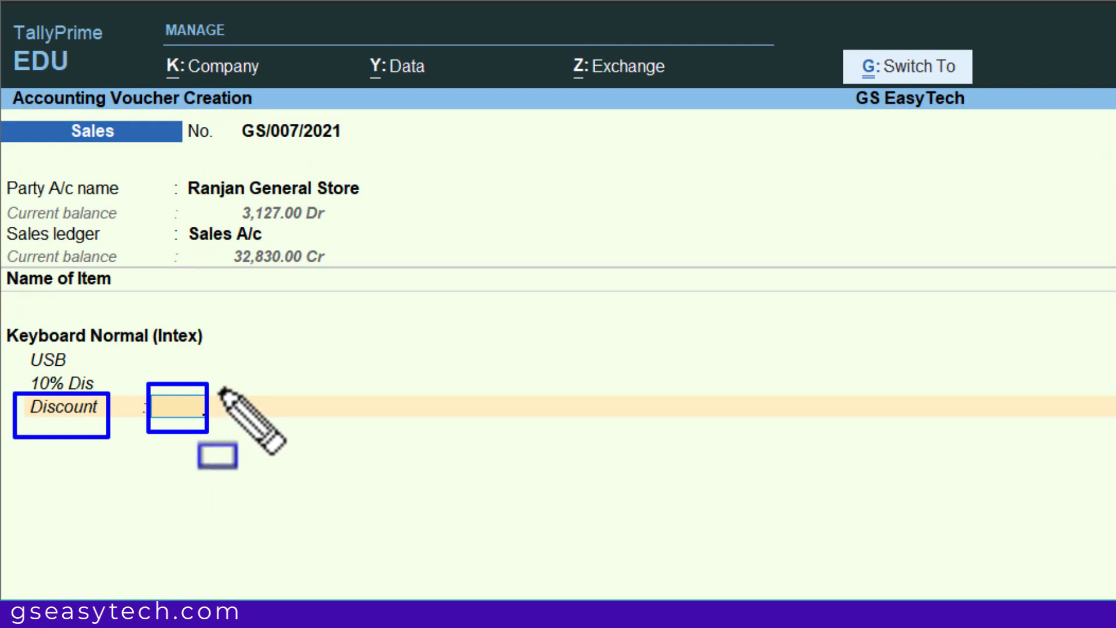
pyautogui.moveTo(220, 379); pyautogui.dragTo(313, 443)
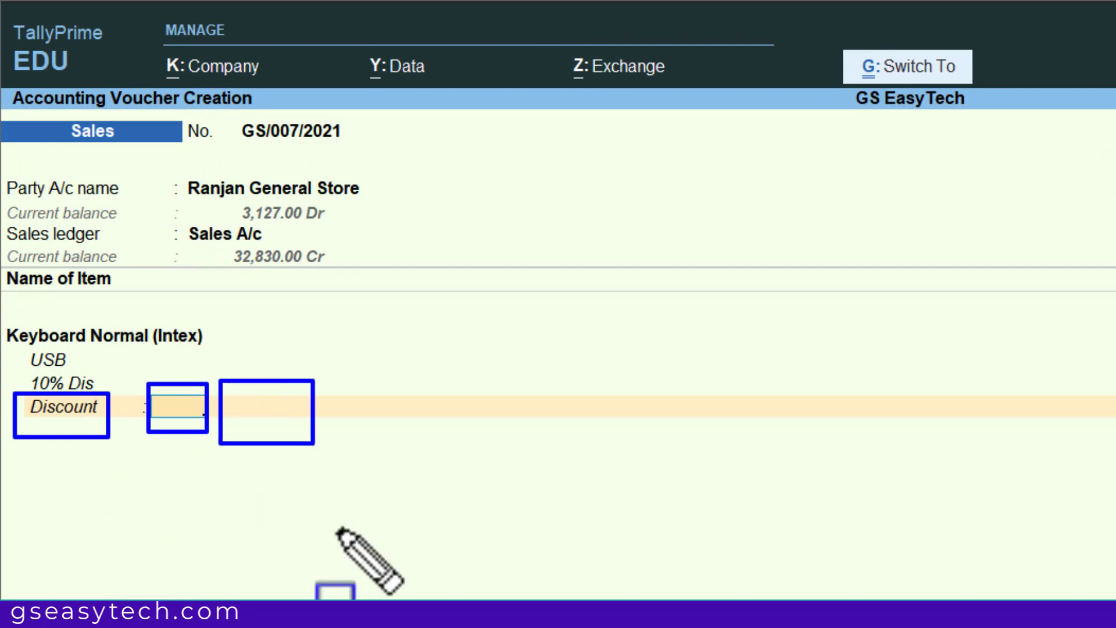
pyautogui.press('Escape')
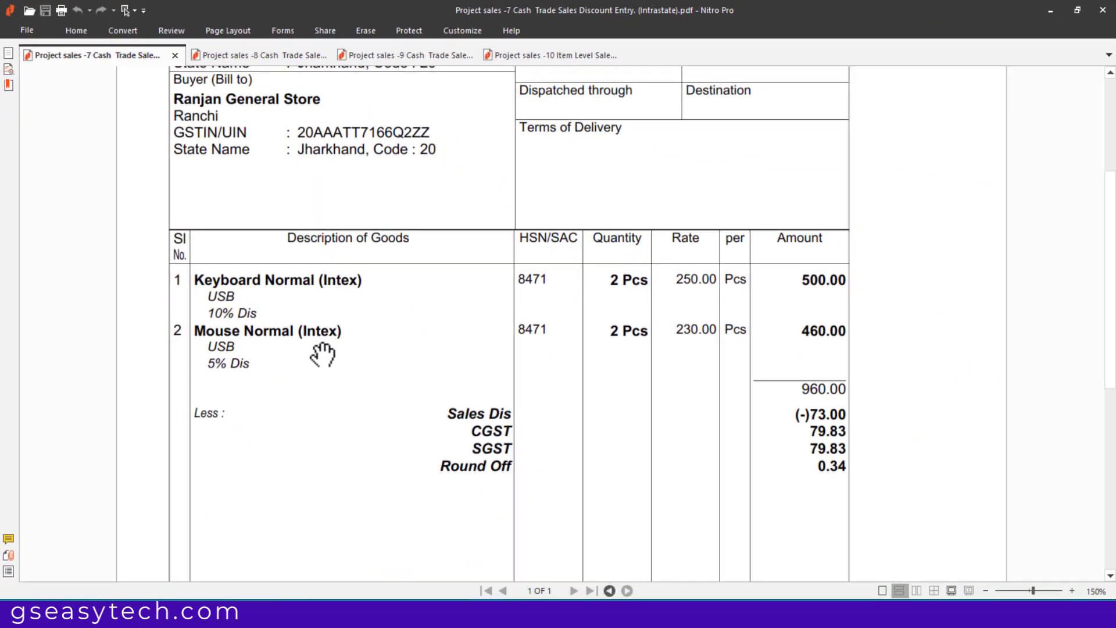
pyautogui.moveTo(321, 352); pyautogui.dragTo(341, 263)
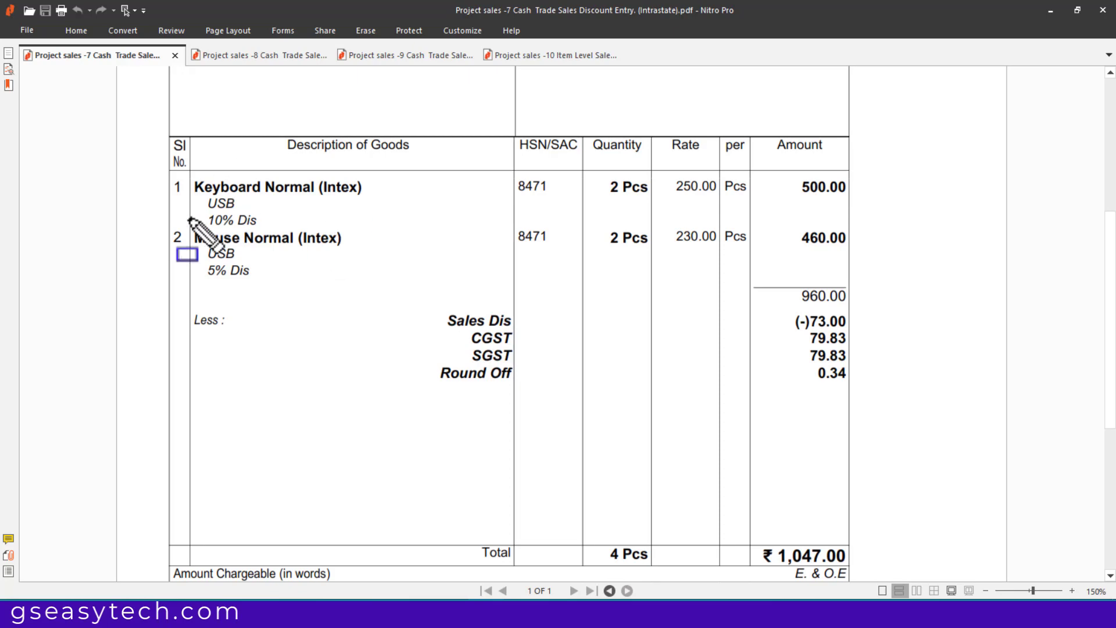
pyautogui.moveTo(189, 210); pyautogui.dragTo(267, 230)
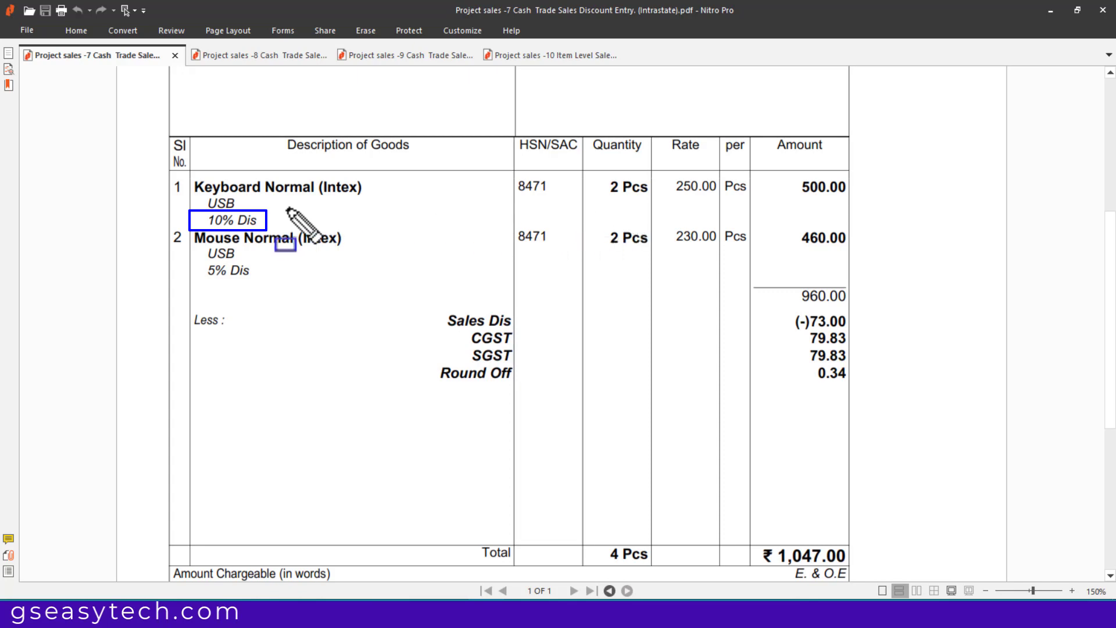
pyautogui.moveTo(423, 305)
pyautogui.mouseDown()
pyautogui.moveTo(709, 338)
pyautogui.moveTo(871, 335)
pyautogui.mouseUp()
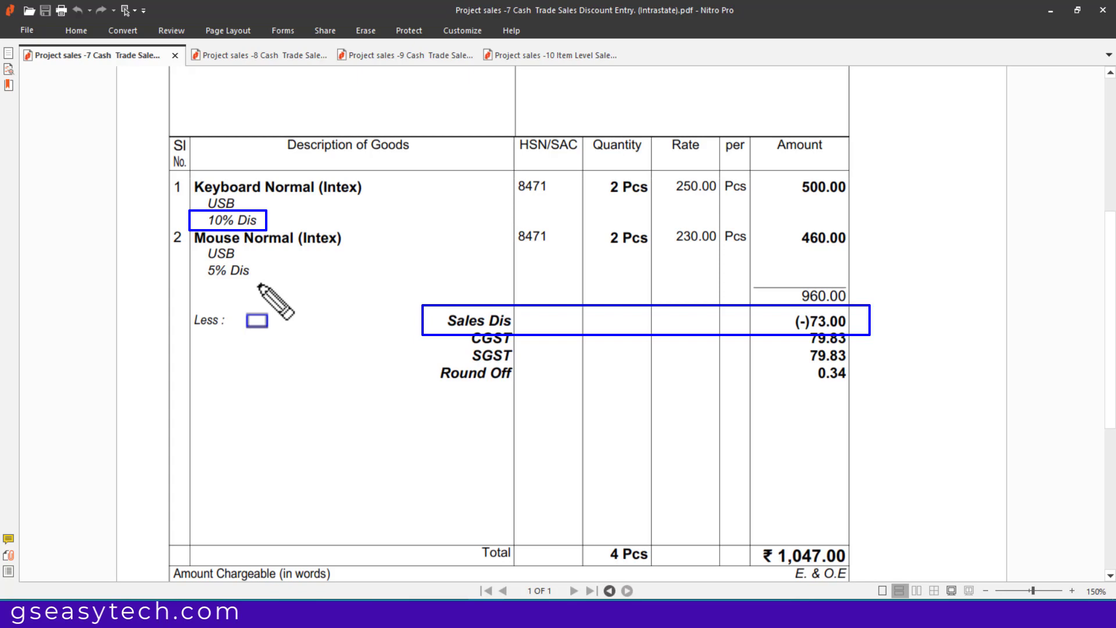
# Step: Switch back to TallyPrime and set the keyboard's discount to 10% in the sales voucher
pyautogui.press('Escape')
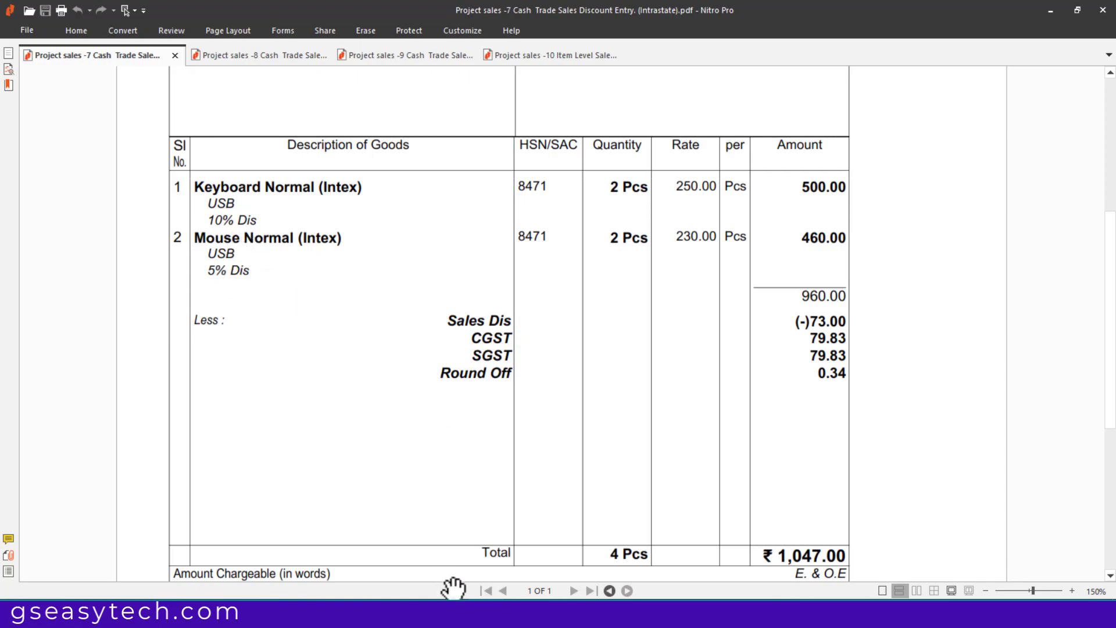
pyautogui.click(455, 613)
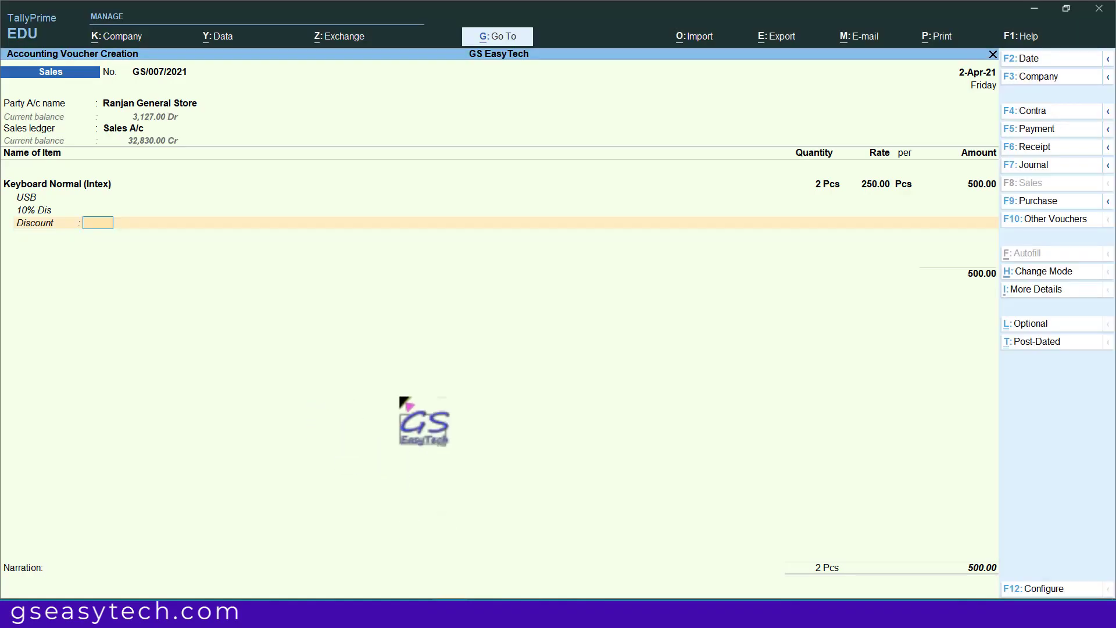
pyautogui.write('10')
pyautogui.press('Return')
pyautogui.press('Return')
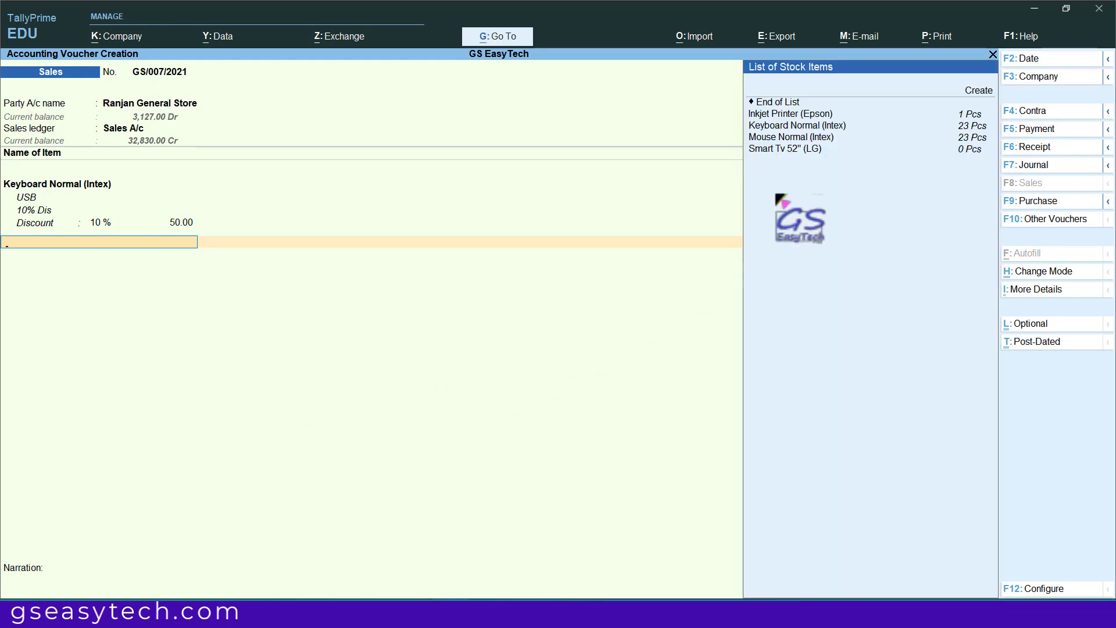
# Step: Add the stock item Mouse Normal (Intex) to the voucher with the description lines USB and 5% Dis
pyautogui.click(792, 139)
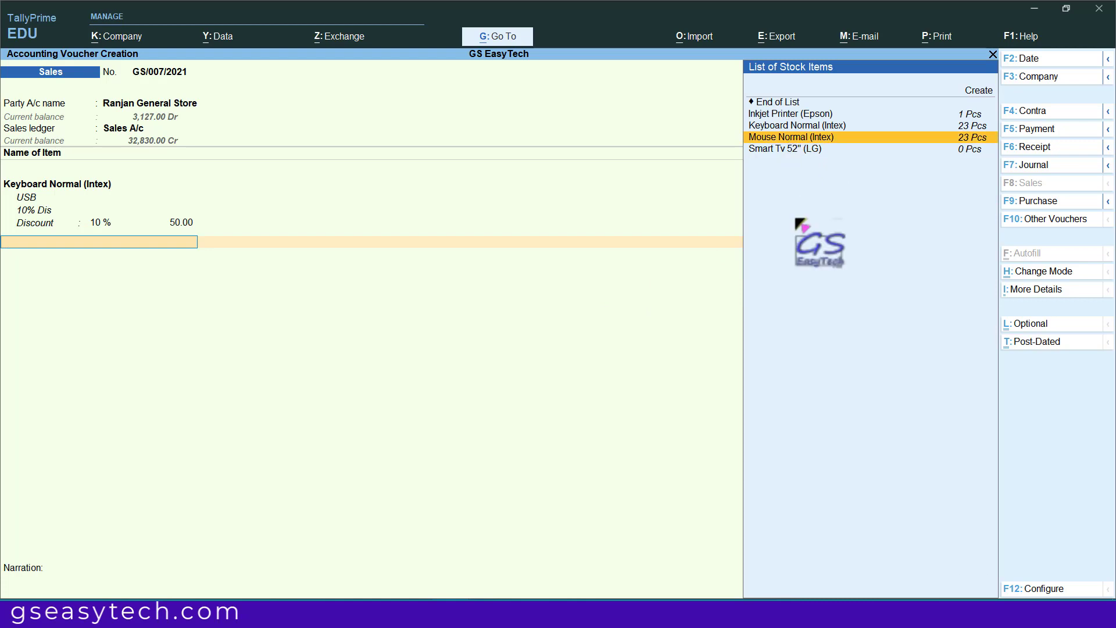
pyautogui.press('Return')
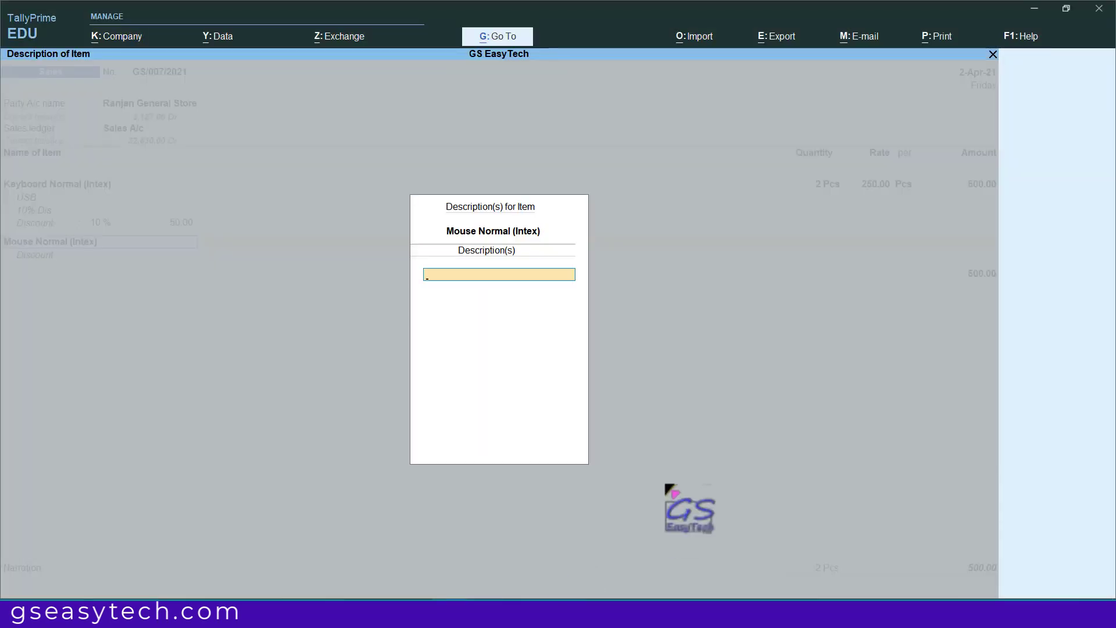
pyautogui.write('USB')
pyautogui.press('Return')
pyautogui.write('5% Dis')
pyautogui.press('Return')
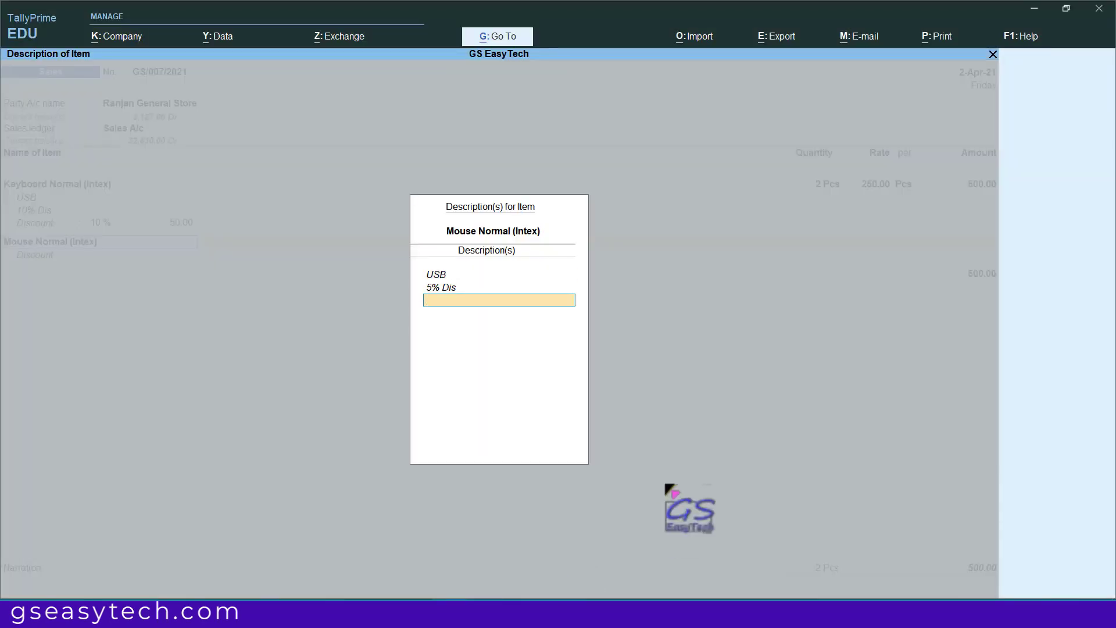
pyautogui.press('Return')
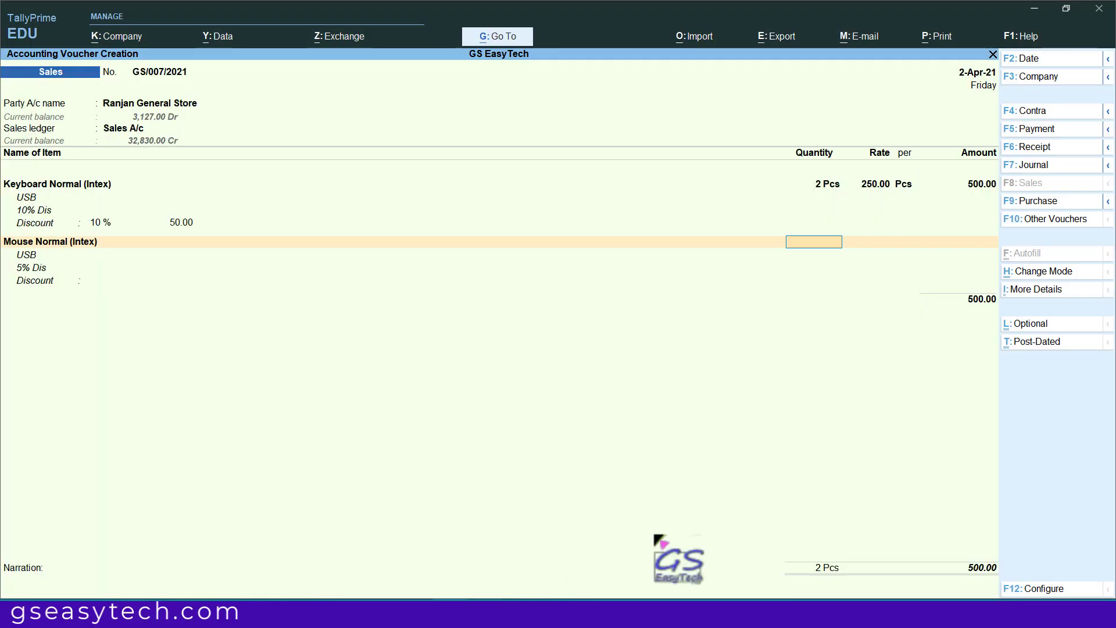
# Step: Enter 2 Pcs at a rate of 230 for the mouse, accept the amount, and proceed to its Discount line
pyautogui.press('Return')
pyautogui.write('230')
pyautogui.press('Return')
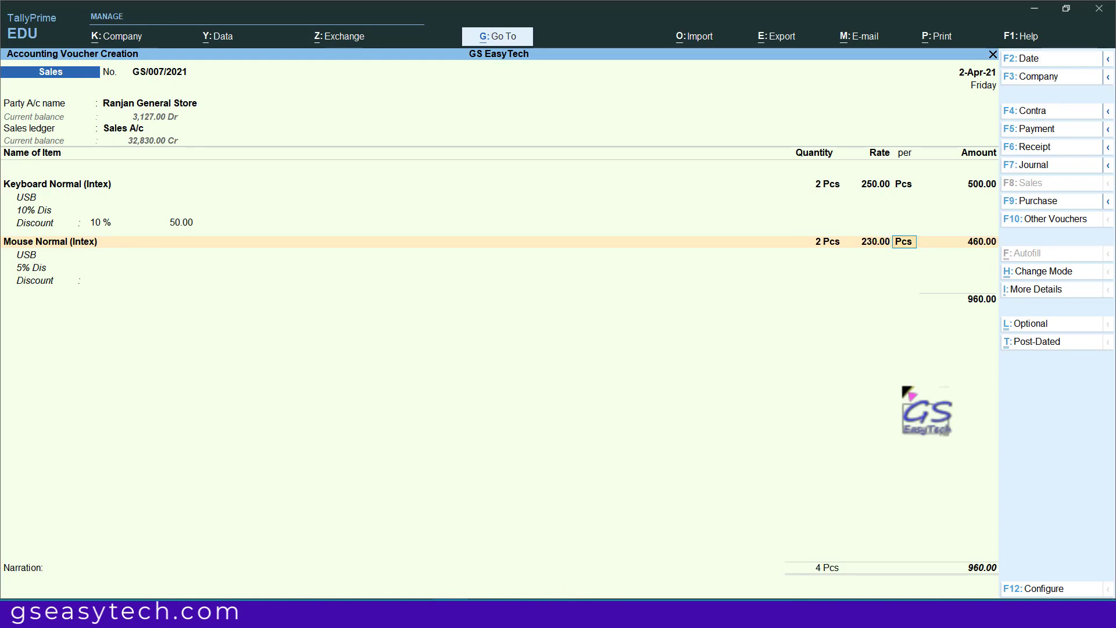
pyautogui.press('Return')
pyautogui.press('Return')
pyautogui.press('Return')
pyautogui.press('Return')
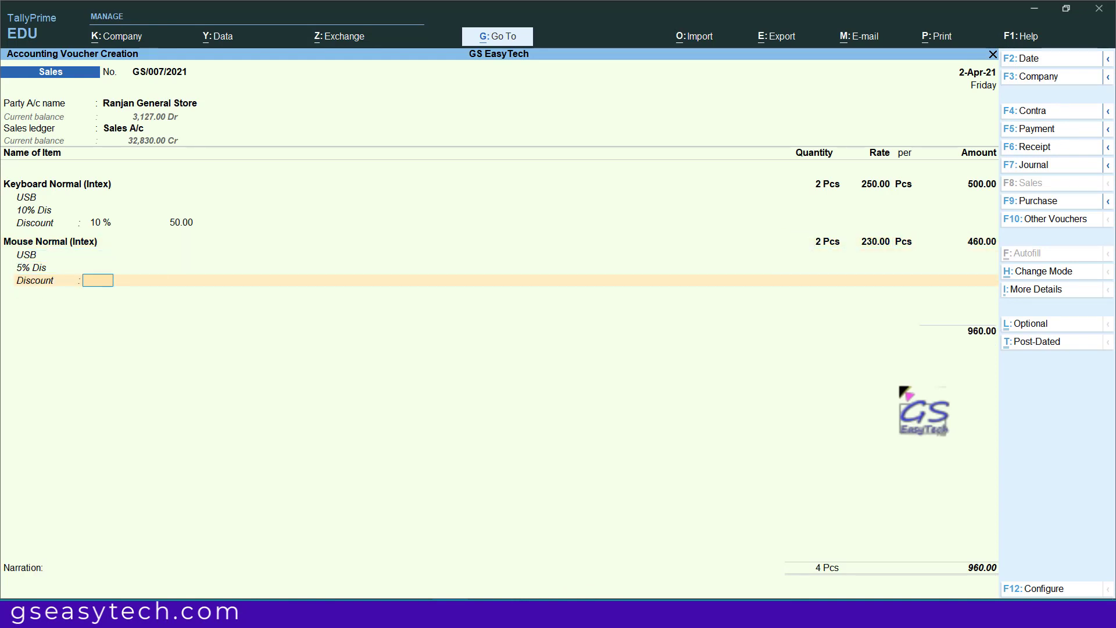
# Step: Set the mouse's discount to 5% and finish the item list to reach the additional ledger lines
pyautogui.moveTo(486, 615)
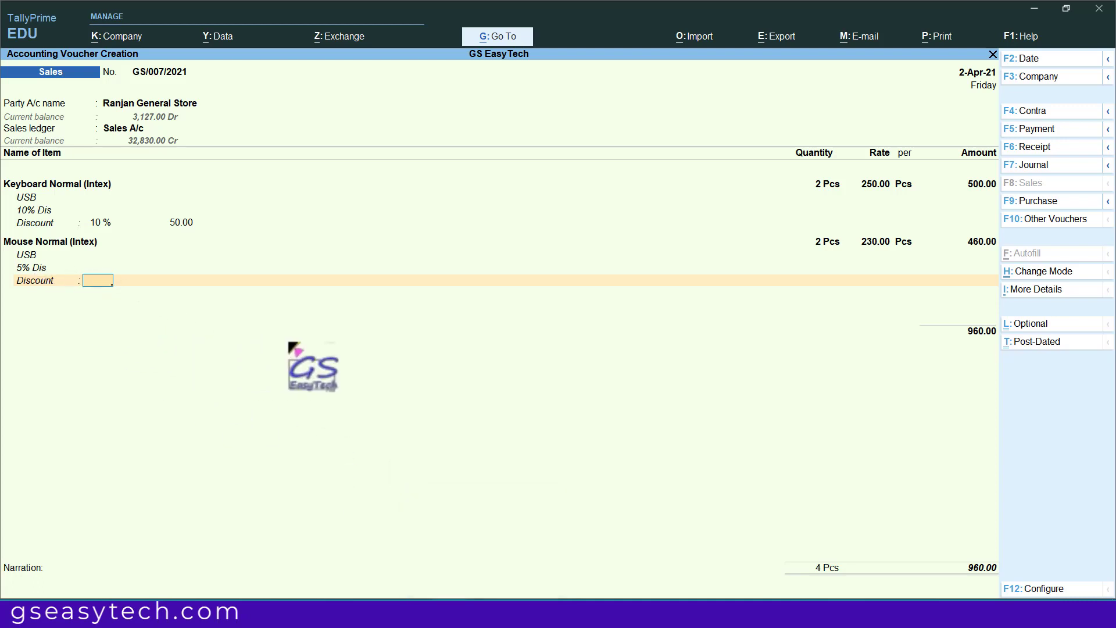
pyautogui.press('Return')
pyautogui.press('Return')
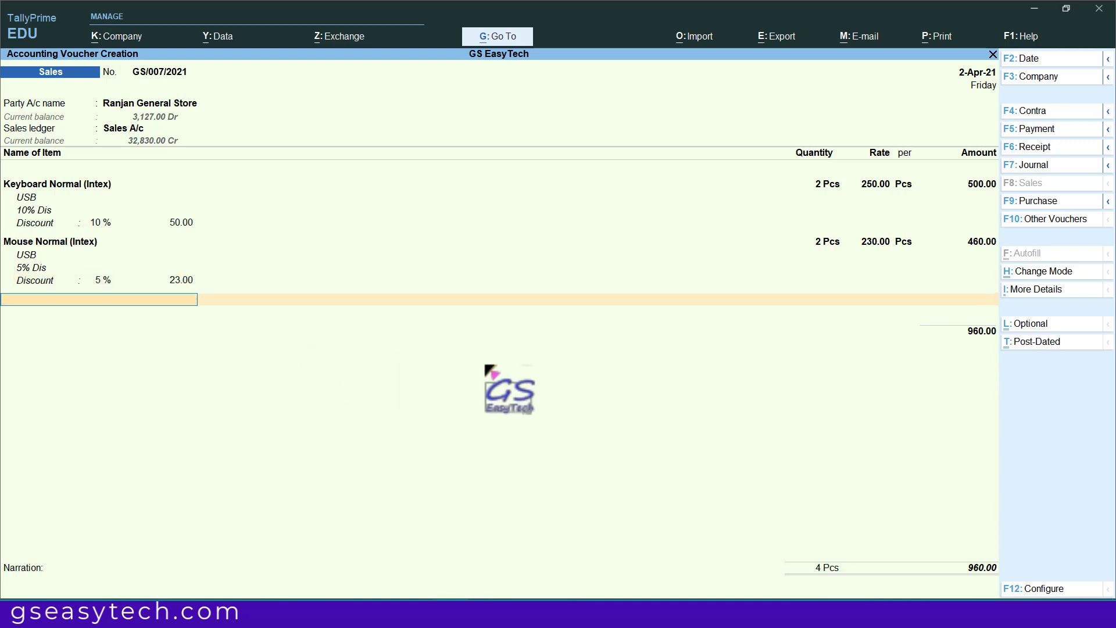
pyautogui.press('Return')
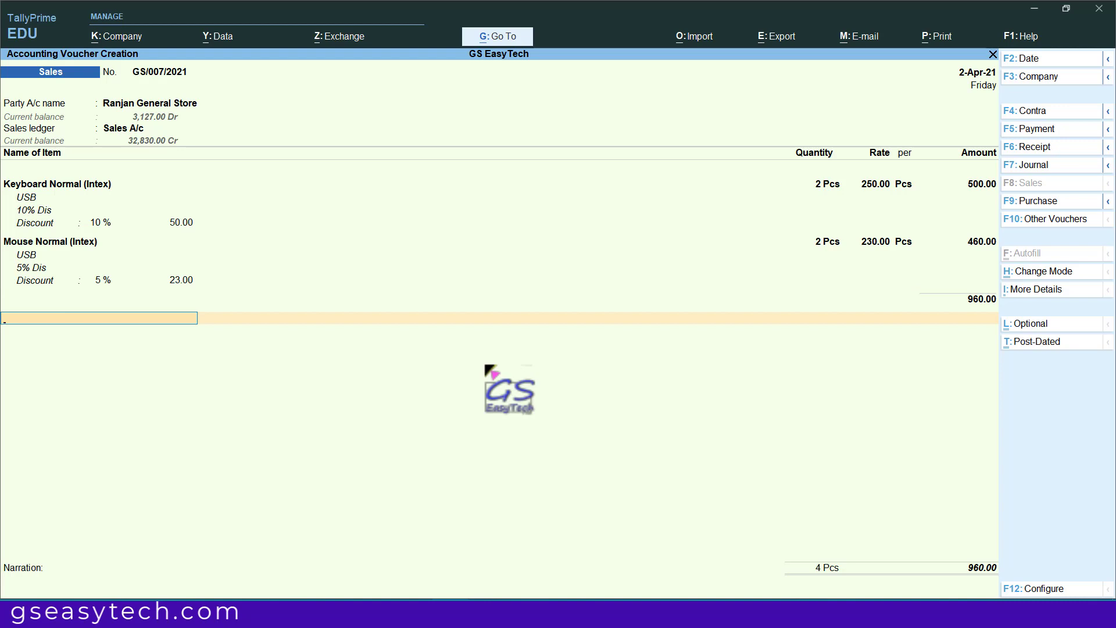
# Step: Start creating a new ledger from the voucher's ledger accounts and name it Sales Dis, without an alias
pyautogui.write('S')
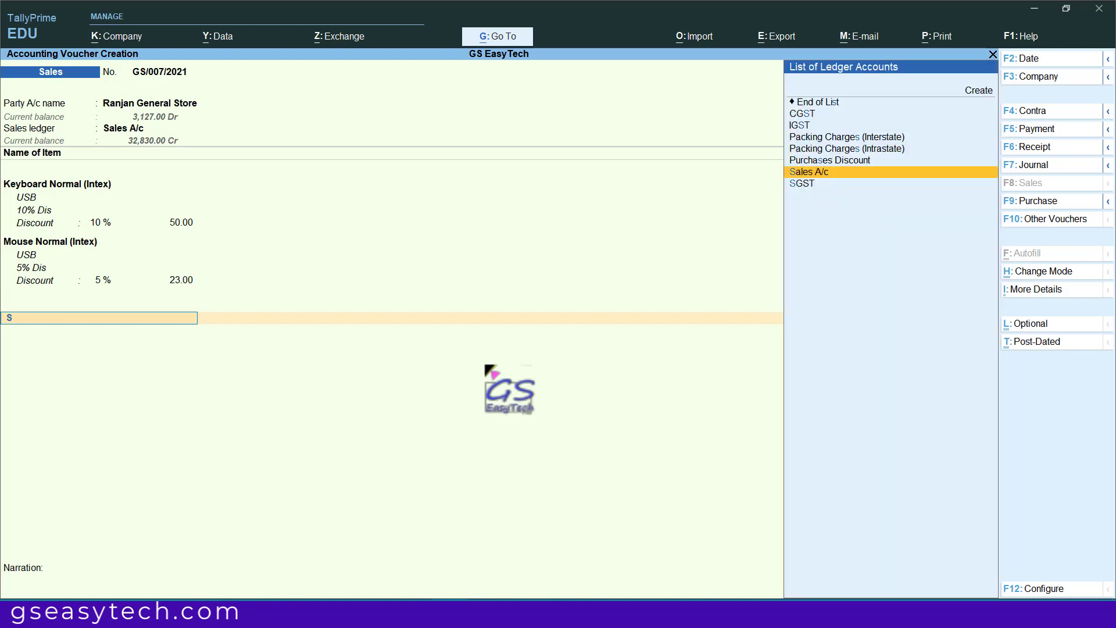
pyautogui.press('Up')
pyautogui.press('Up')
pyautogui.press('Up')
pyautogui.press('Up')
pyautogui.press('Up')
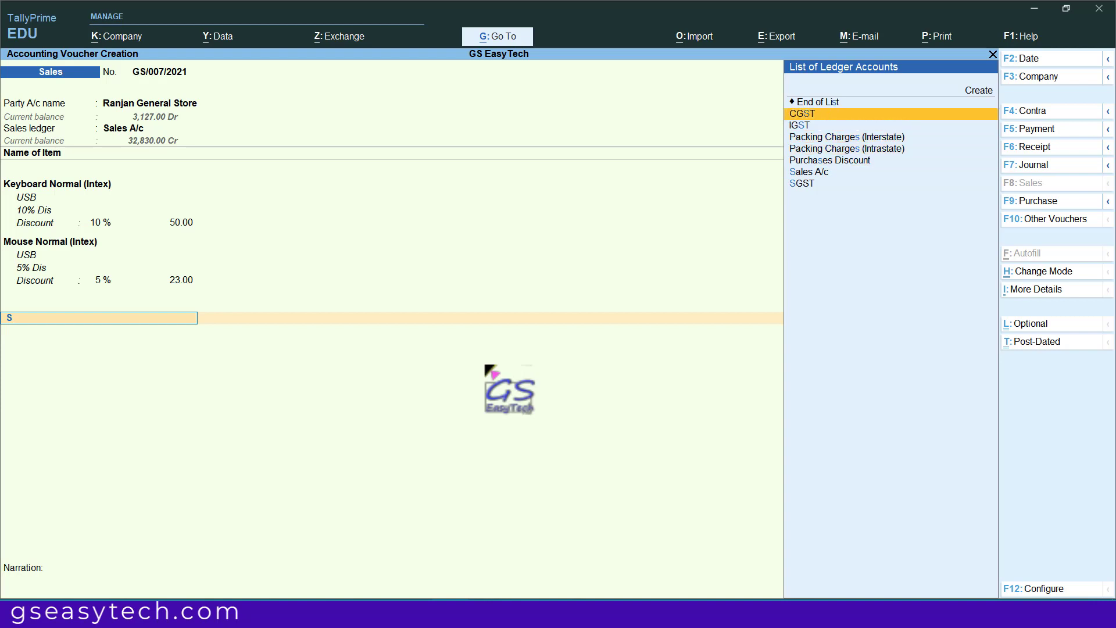
pyautogui.click(972, 98)
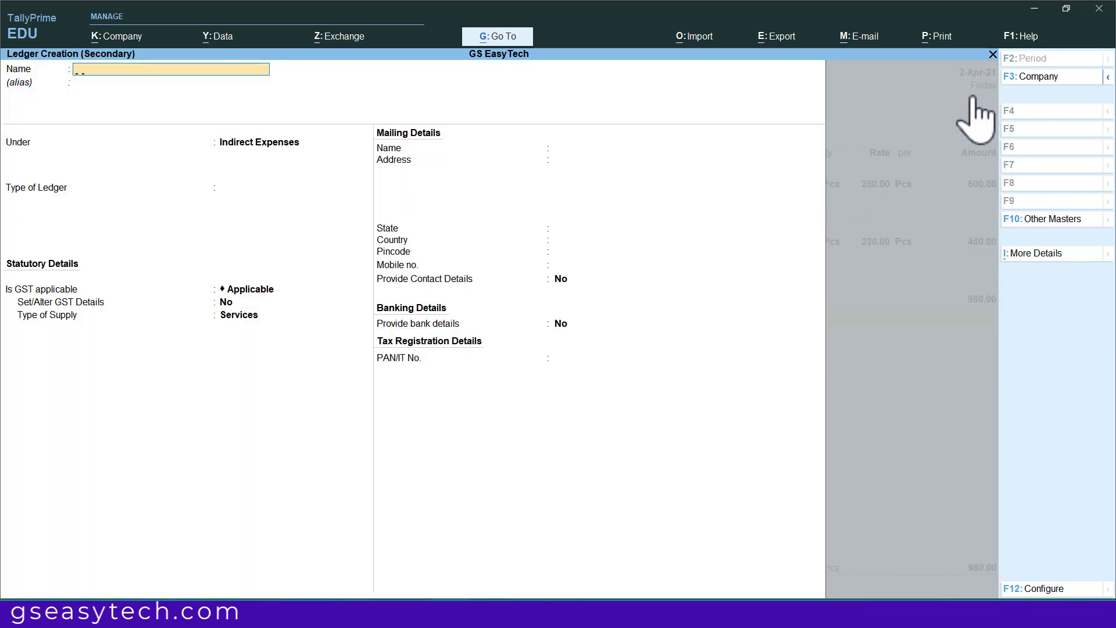
pyautogui.write('Sales Dis')
pyautogui.press('Return')
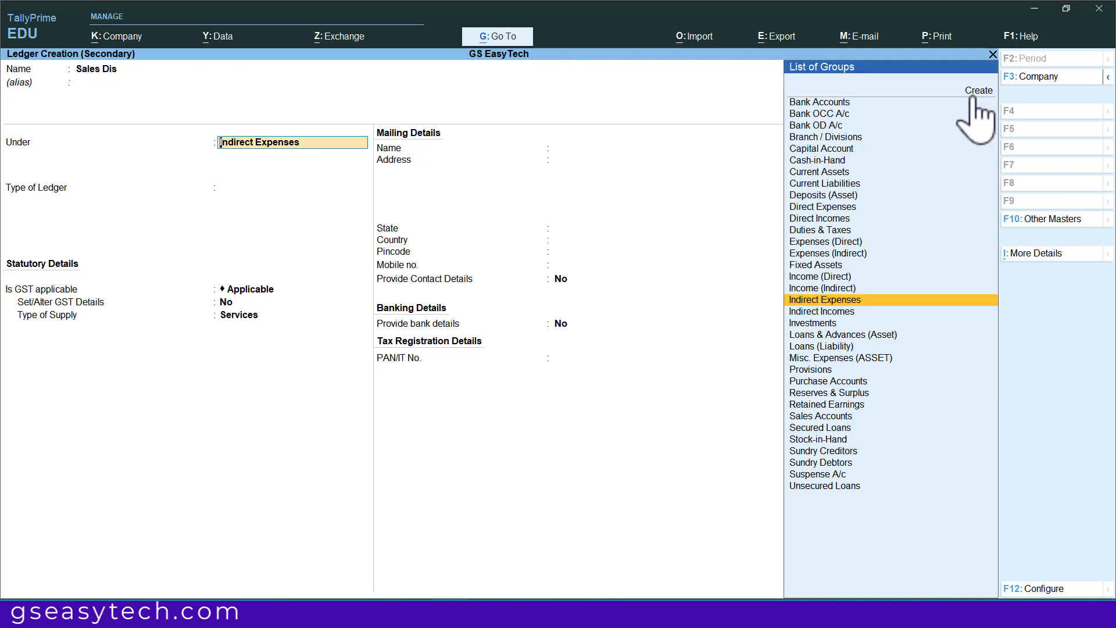
# Step: Keep the Sales Dis ledger under Indirect Expenses, set its type to Discount with GST not applicable, and save it
pyautogui.press('Return')
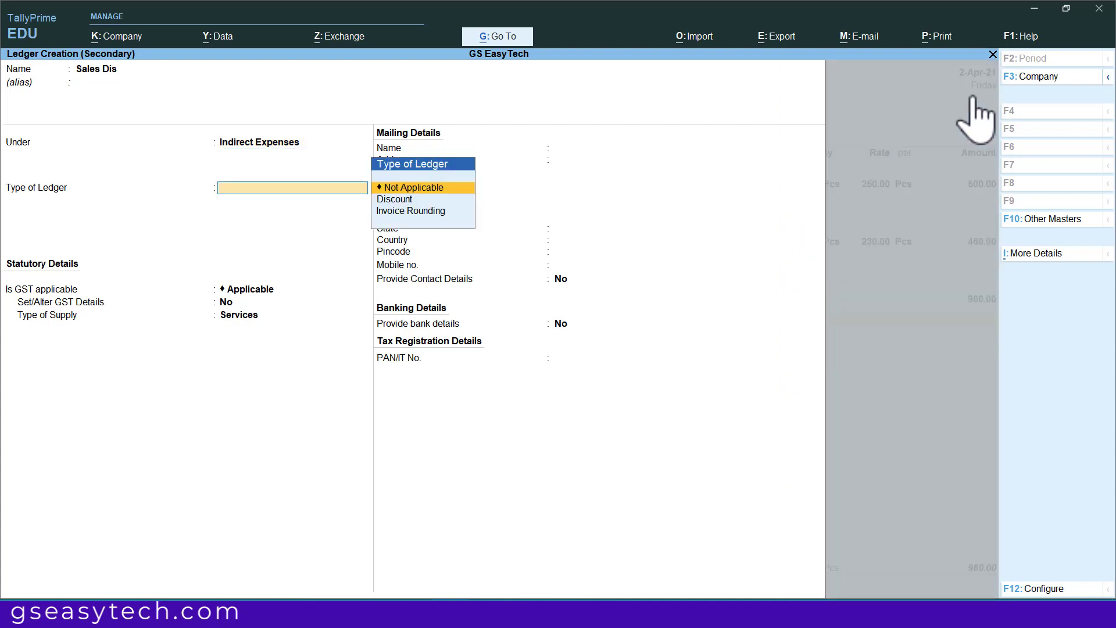
pyautogui.press('Down')
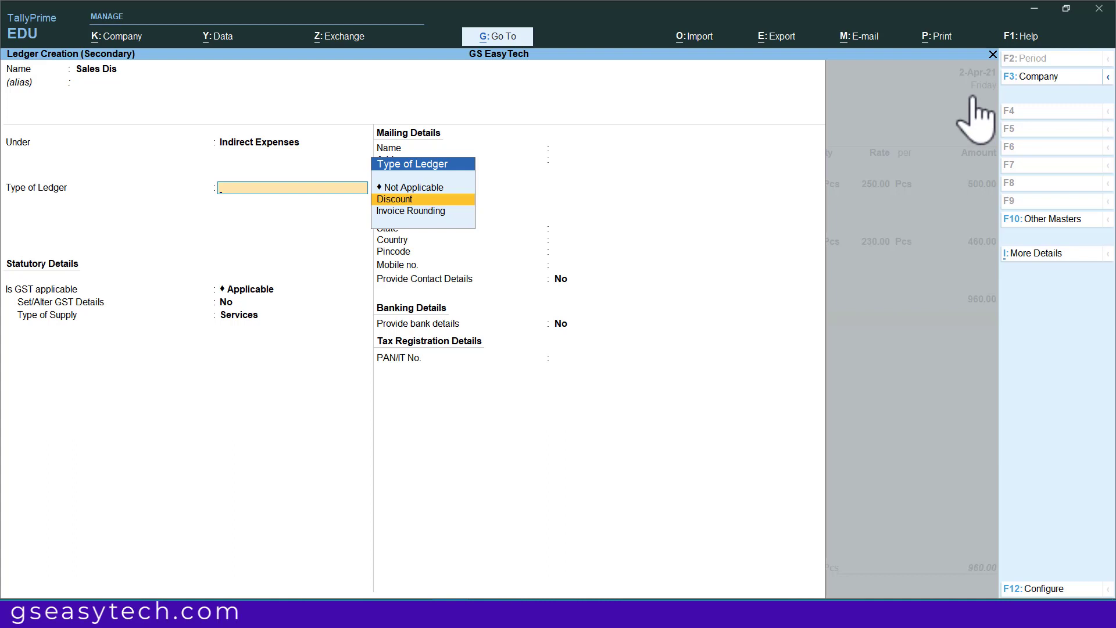
pyautogui.press('Return')
pyautogui.press('Return')
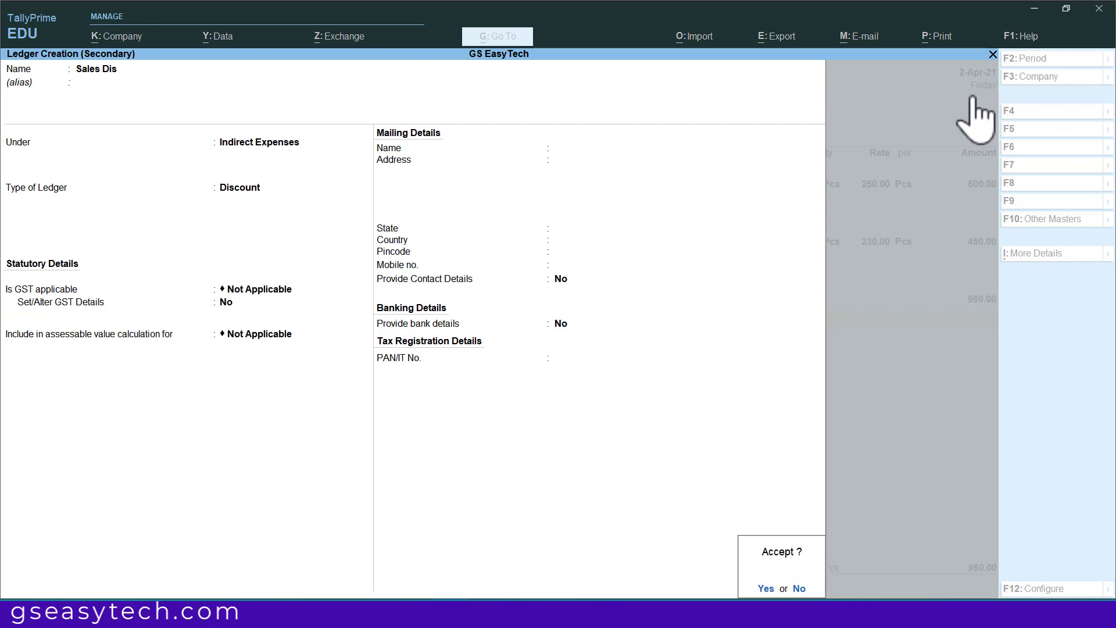
pyautogui.press('y')
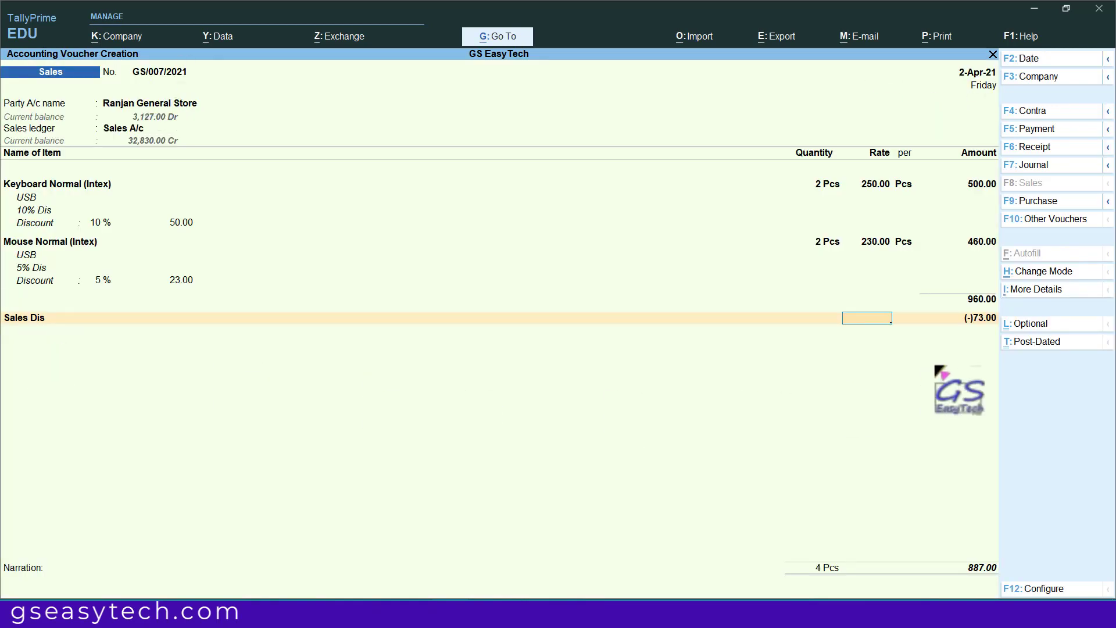
# Step: Check the Sales Dis amount in the voucher, leave its rate blank and accept the calculated amount
pyautogui.press('ctrl')
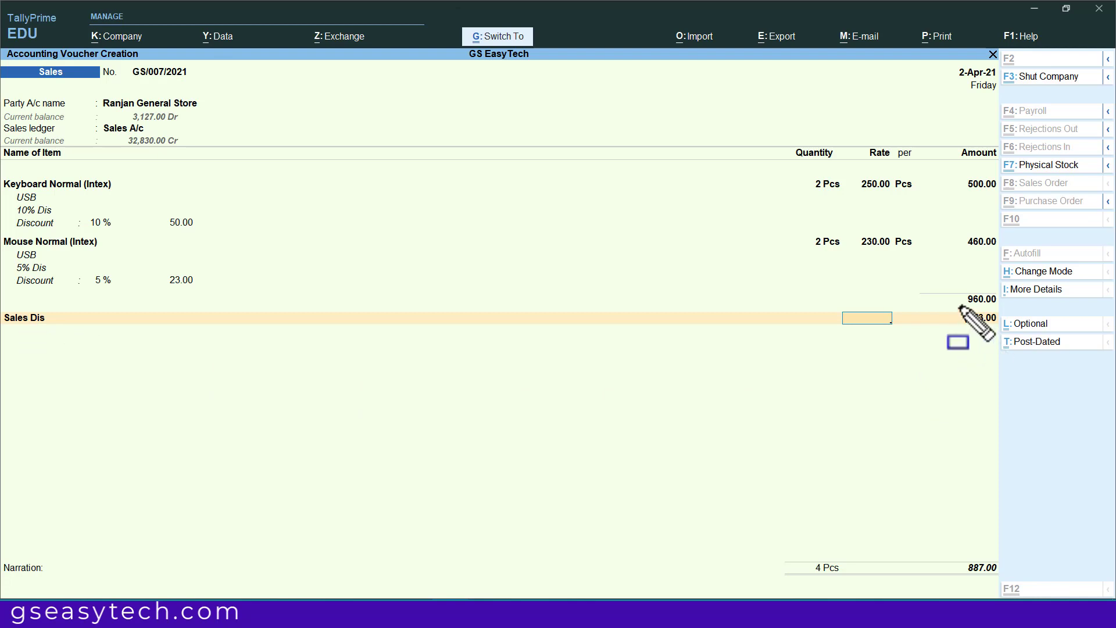
pyautogui.moveTo(982, 325); pyautogui.dragTo(998, 330)
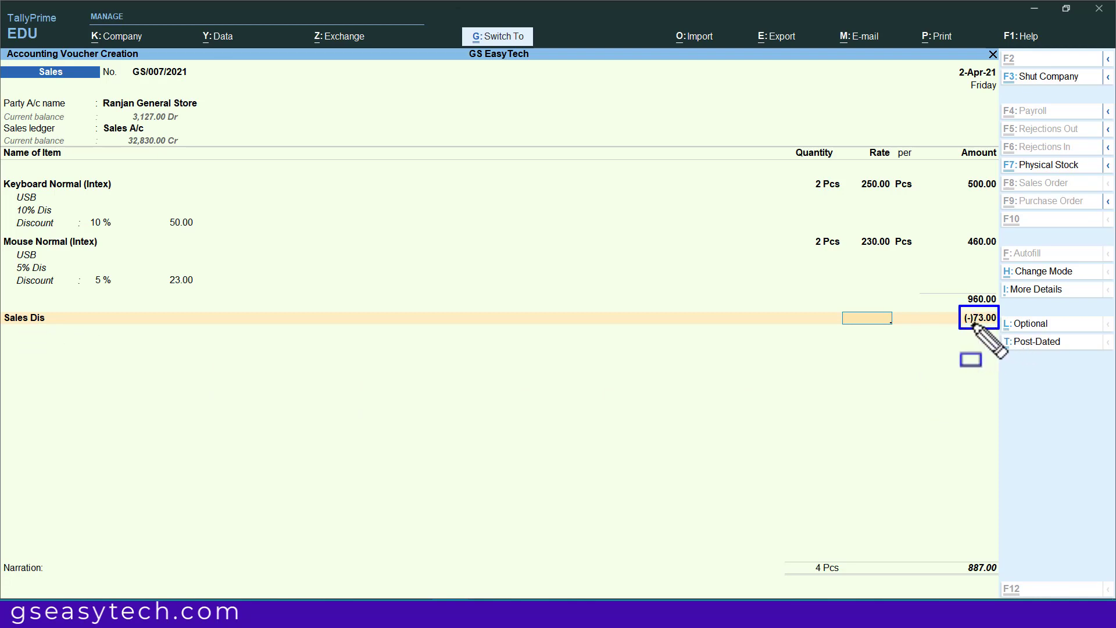
pyautogui.press('Escape')
pyautogui.press('Return')
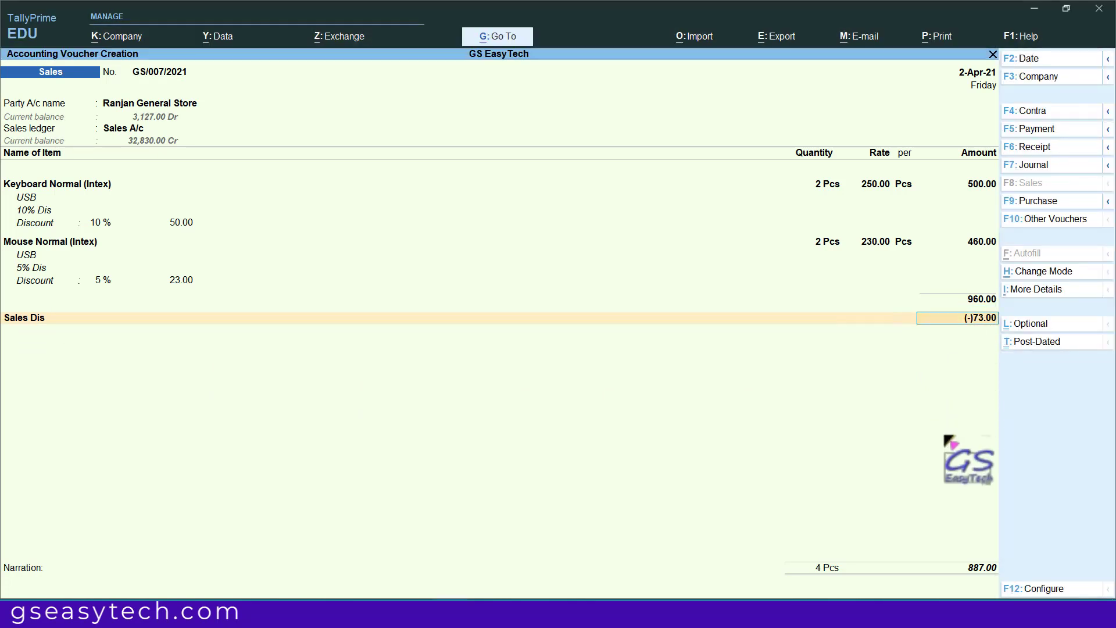
pyautogui.press('Return')
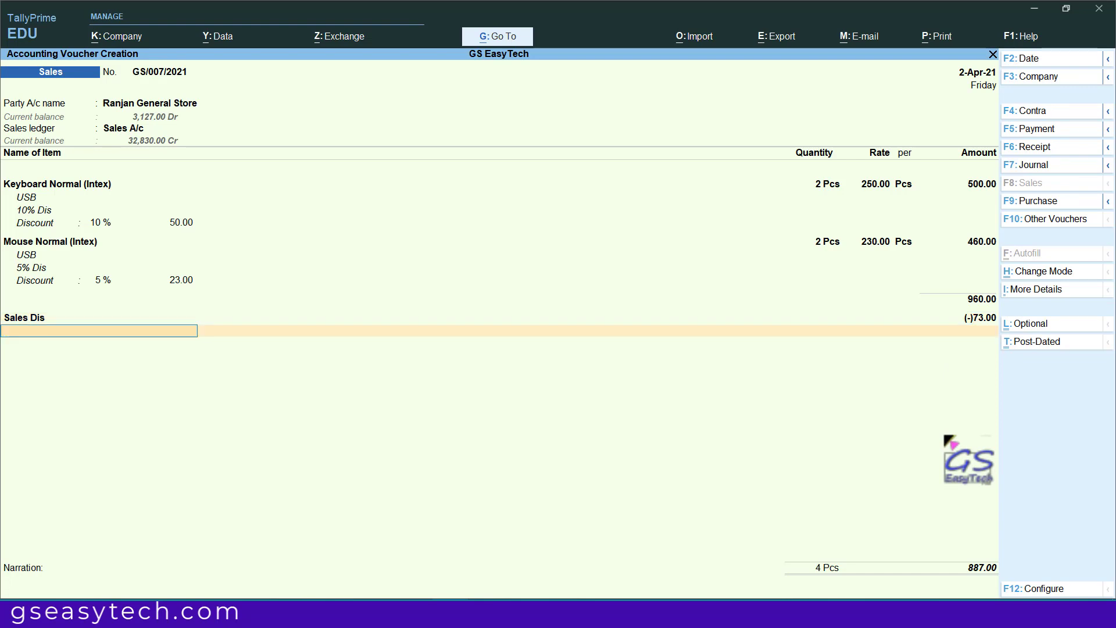
# Step: Add the CGST, SGST and Round Off ledgers below Sales Dis with their calculated amounts
pyautogui.write('cg')
pyautogui.press('Return')
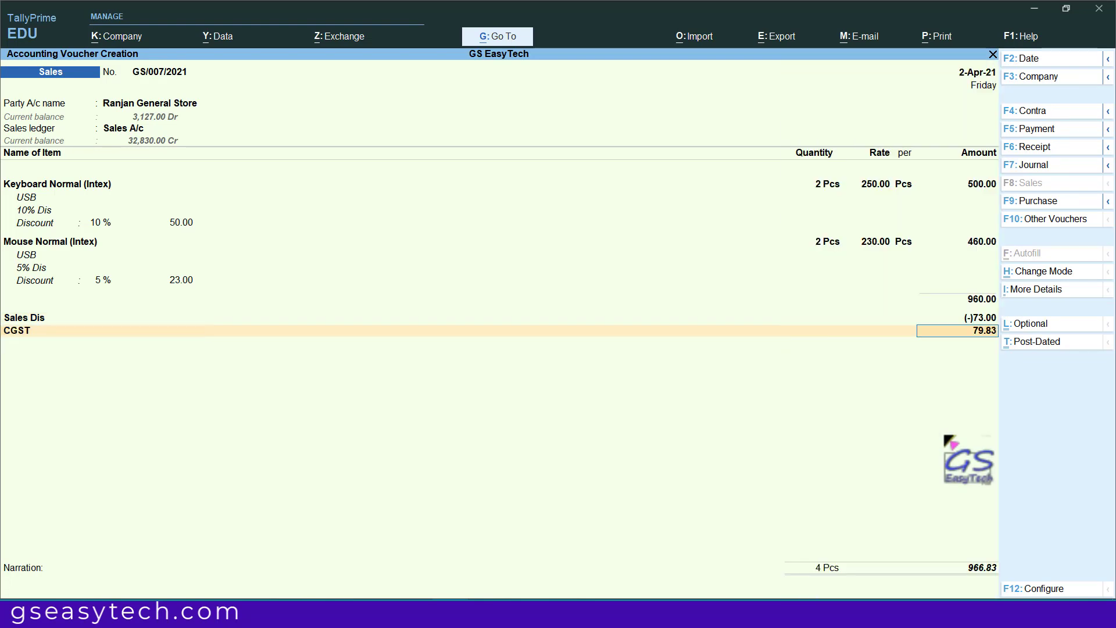
pyautogui.write('S')
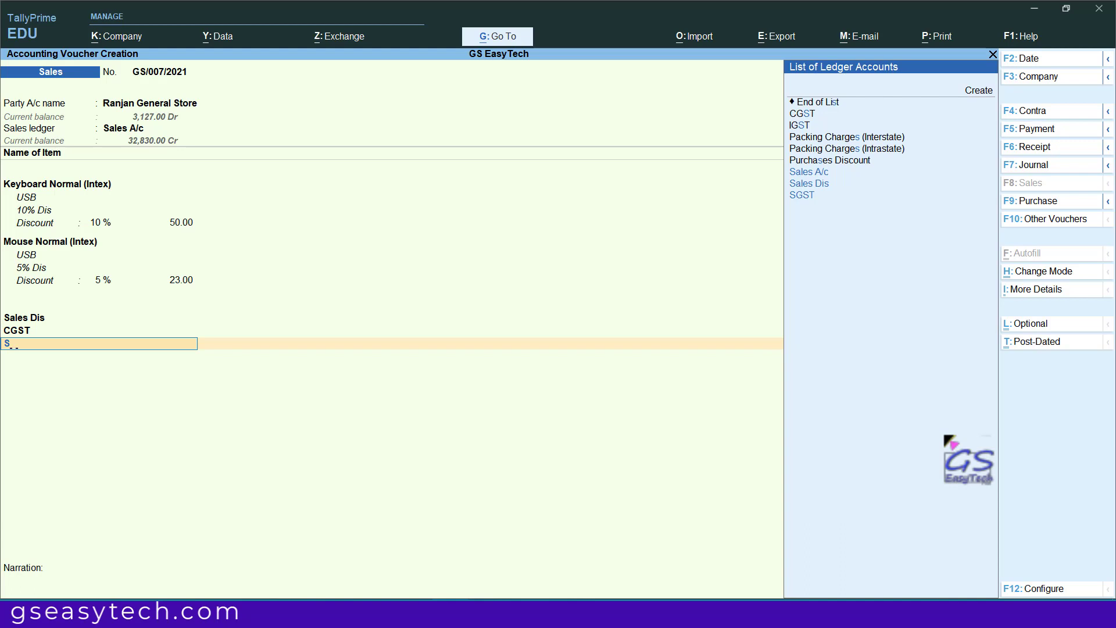
pyautogui.write('g')
pyautogui.press('Return')
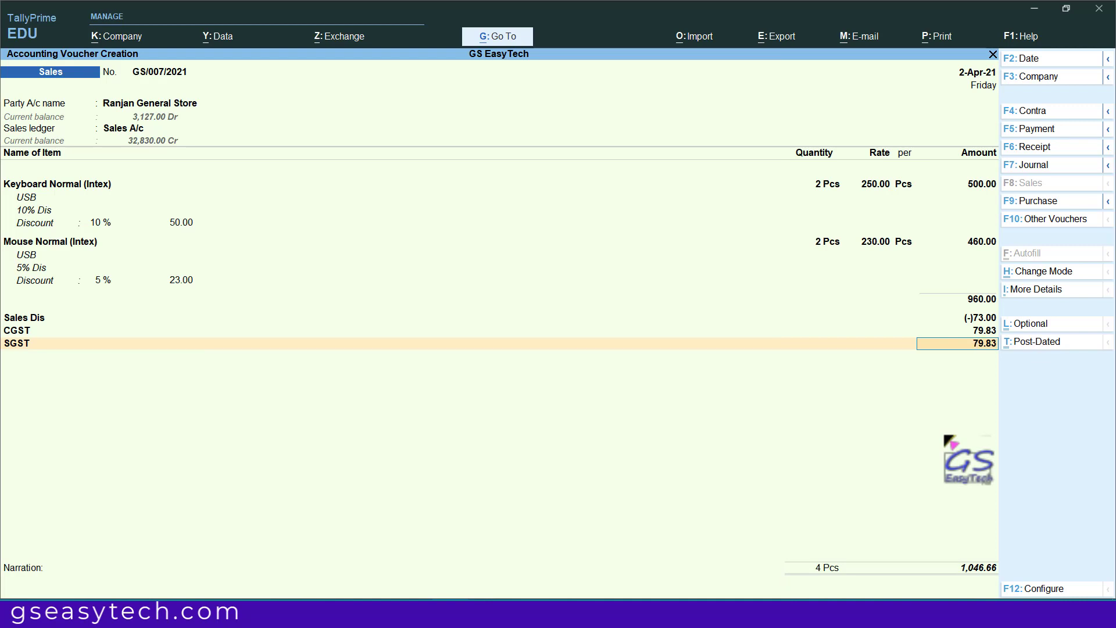
pyautogui.press('Return')
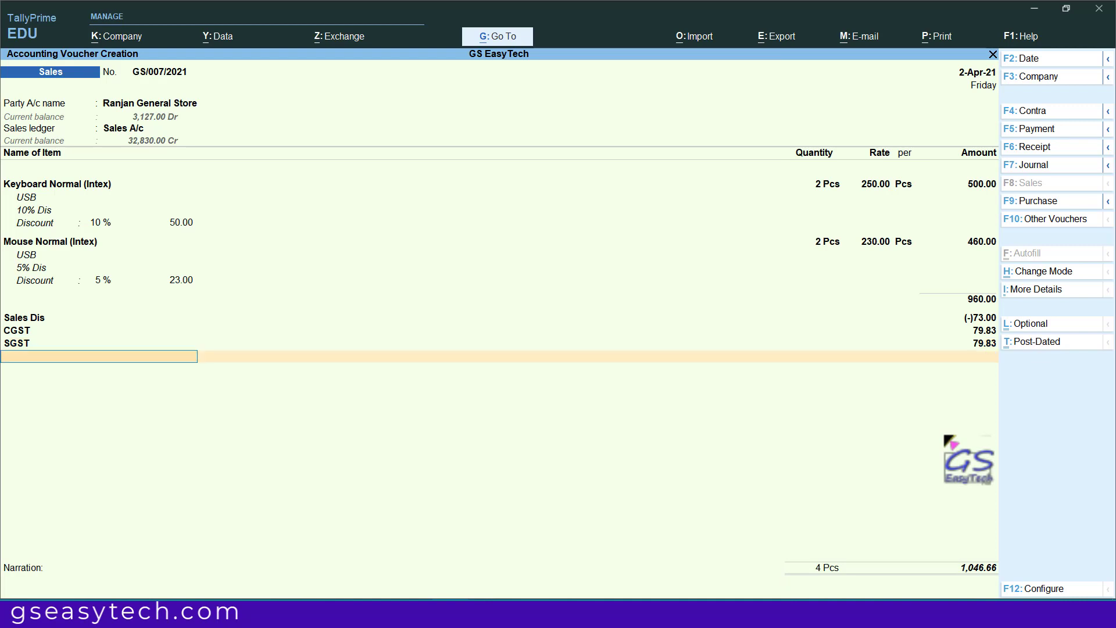
pyautogui.write('R')
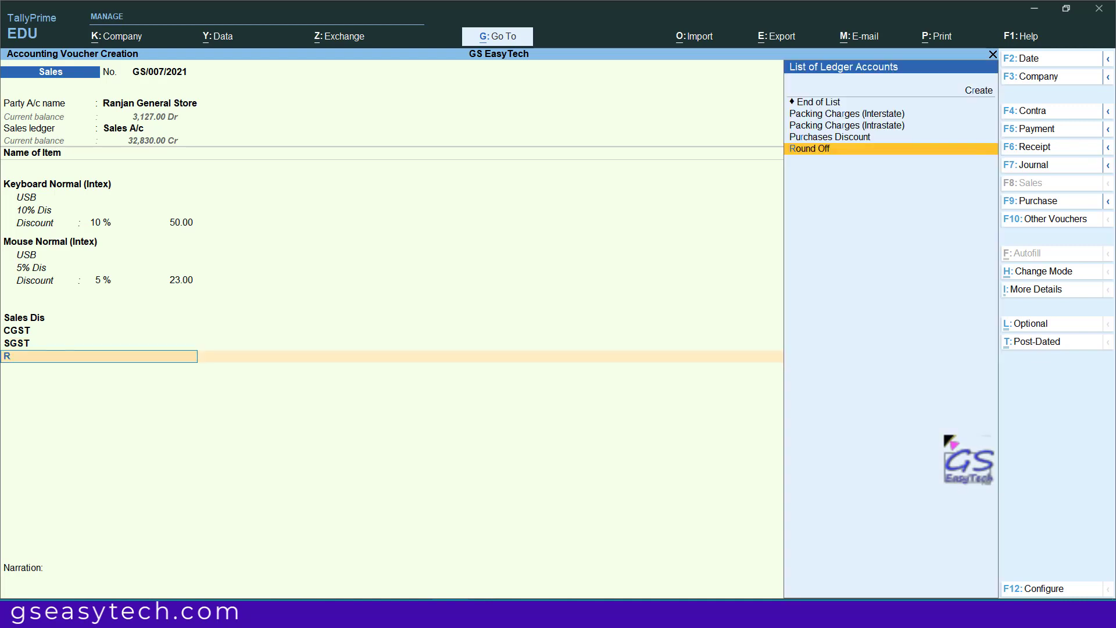
pyautogui.press('Return')
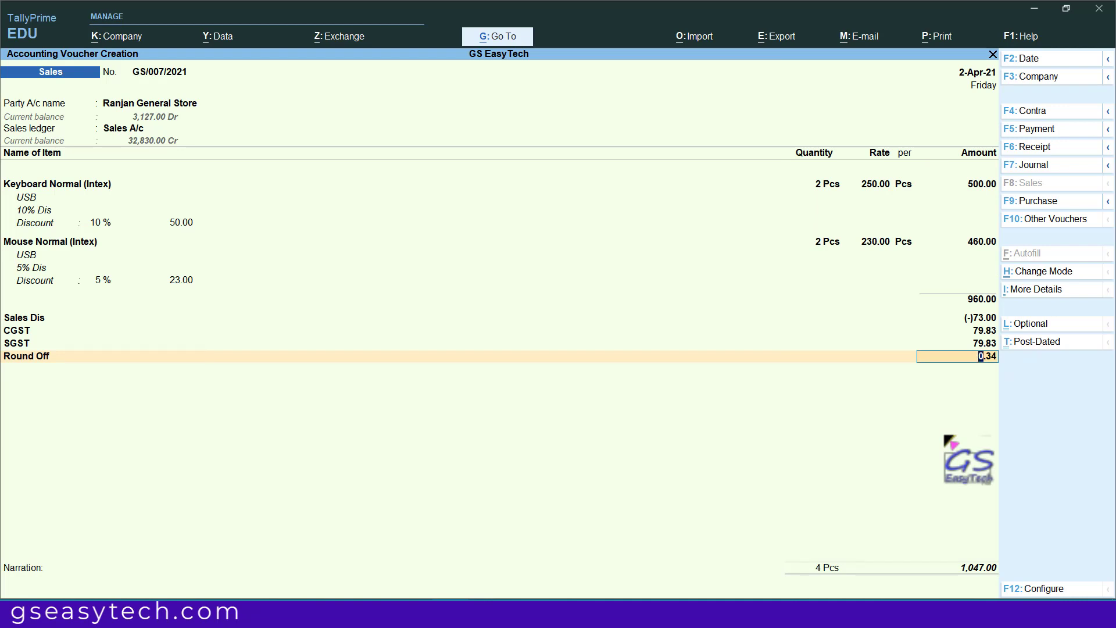
# Step: Preview the current voucher's printed invoice, enlarge it and compare its discount descriptions, ledger lines and total with the project 7 sample PDF
pyautogui.click(937, 38)
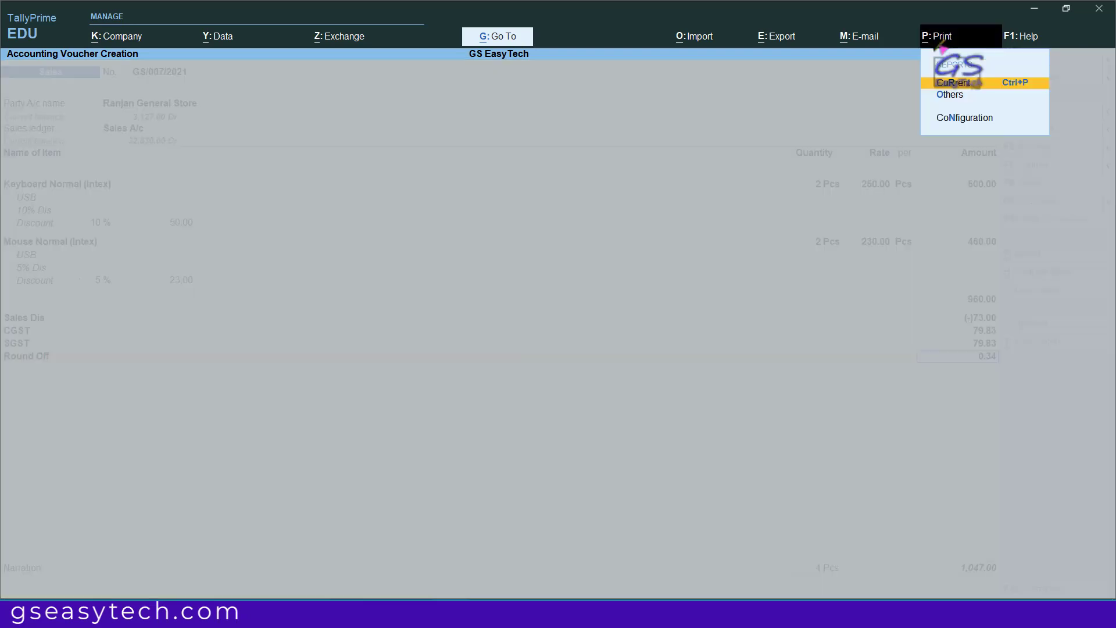
pyautogui.click(966, 85)
pyautogui.click(505, 386)
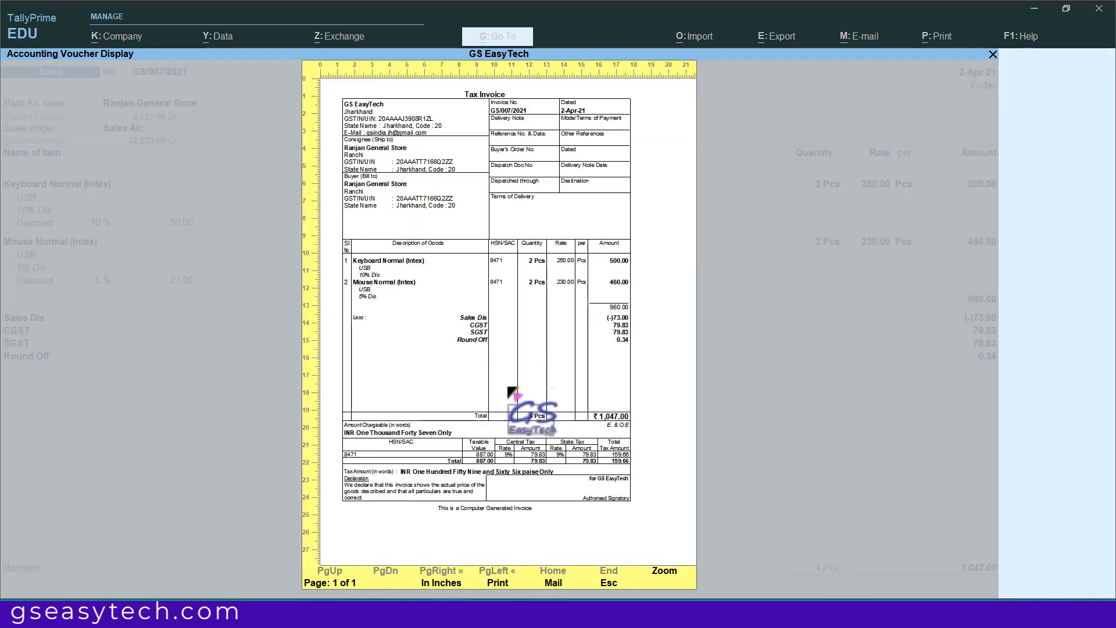
pyautogui.click(664, 572)
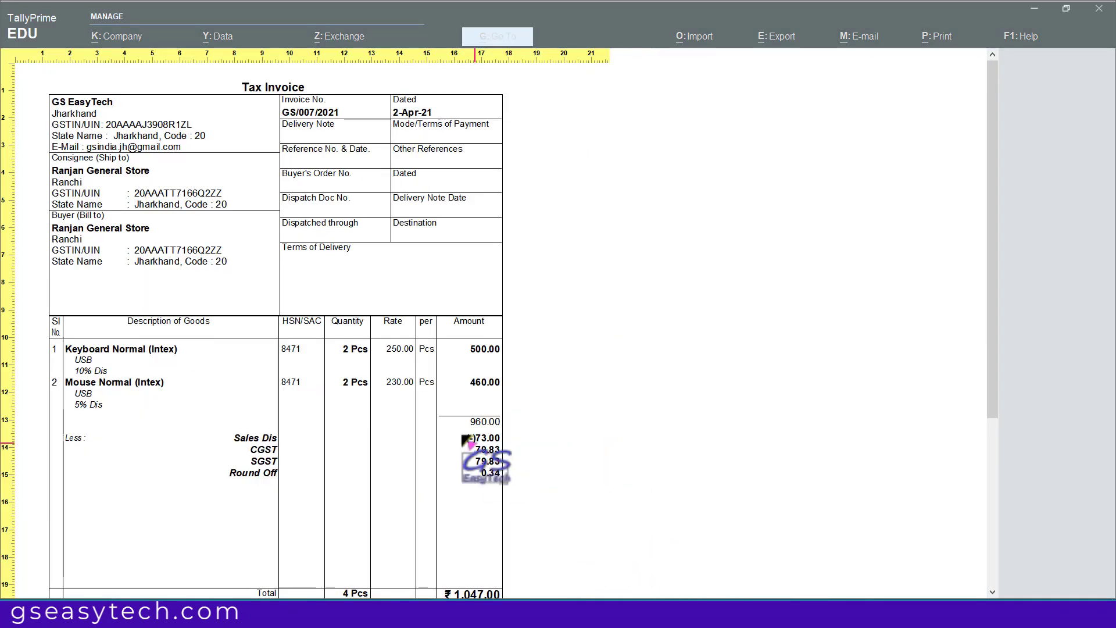
pyautogui.scroll(-2, 264, 384)
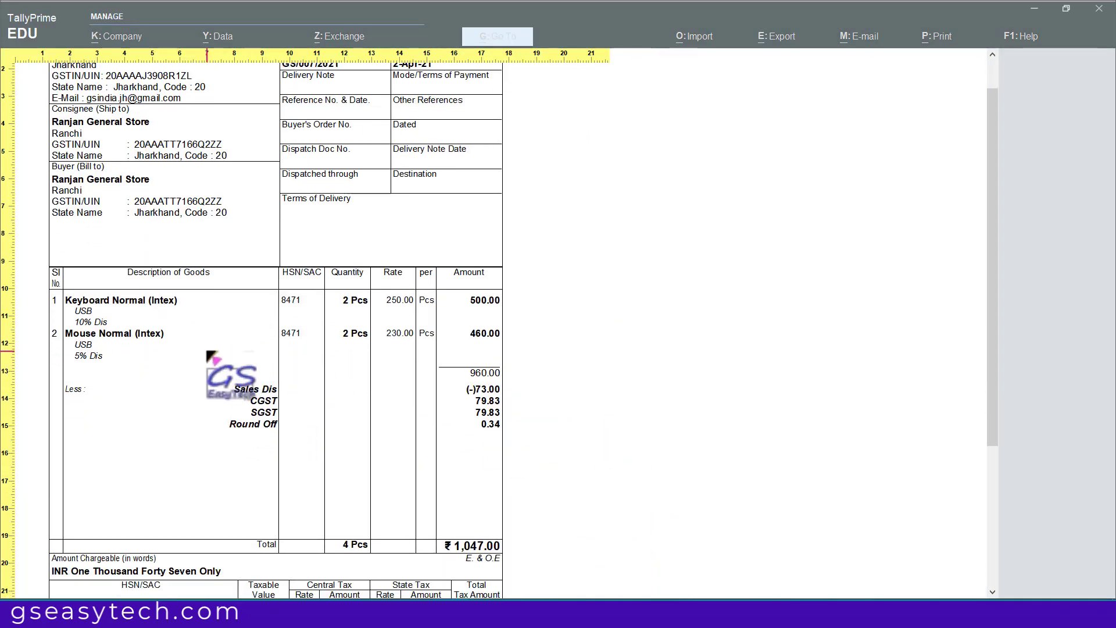
pyautogui.moveTo(56, 314); pyautogui.dragTo(127, 329)
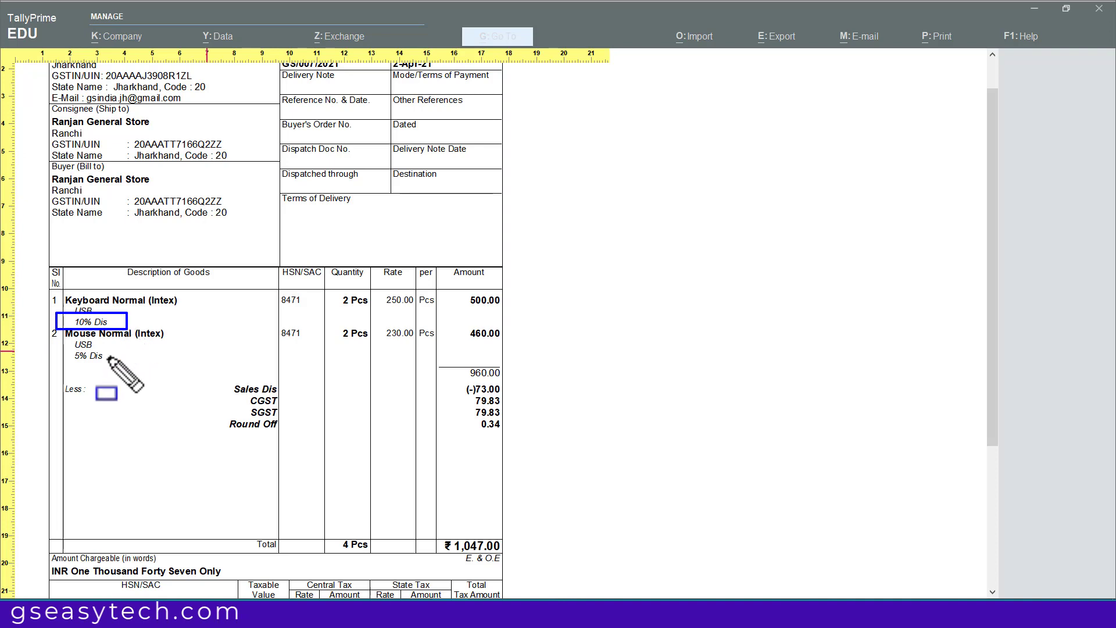
pyautogui.moveTo(64, 352); pyautogui.dragTo(111, 366)
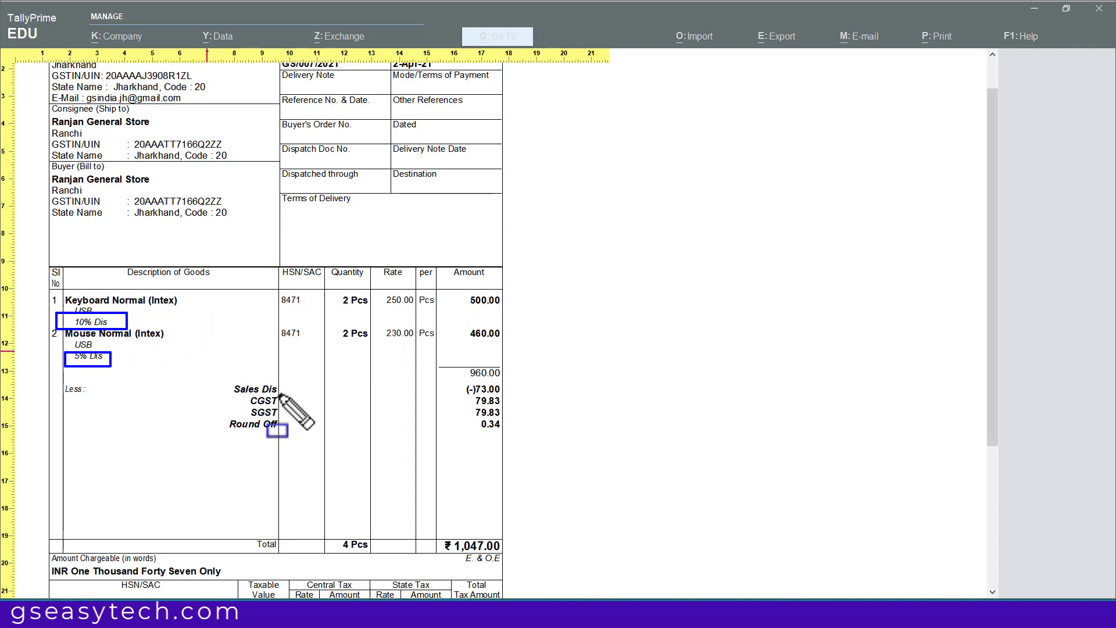
pyautogui.press('Escape')
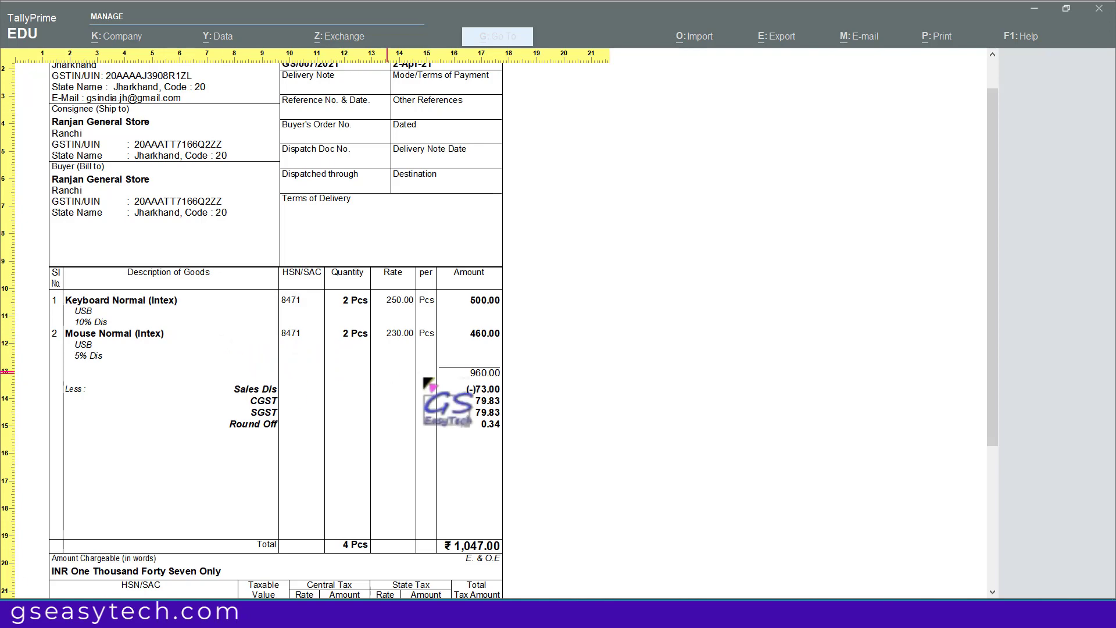
pyautogui.scroll(-2, 494, 401)
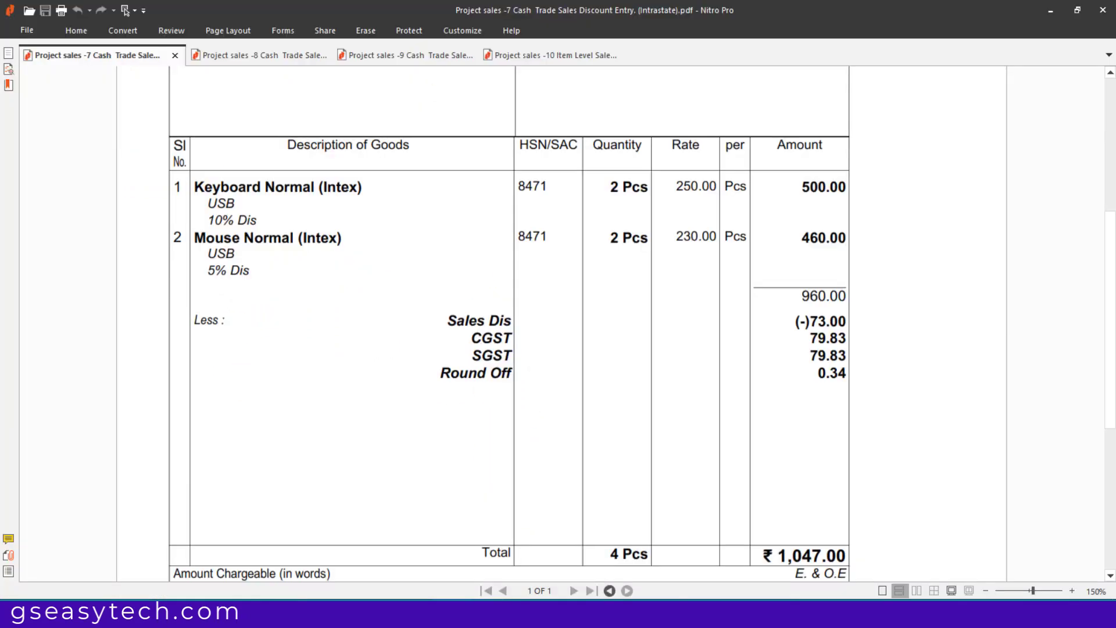
pyautogui.scroll(-2, 730, 473)
pyautogui.scroll(8, 844, 491)
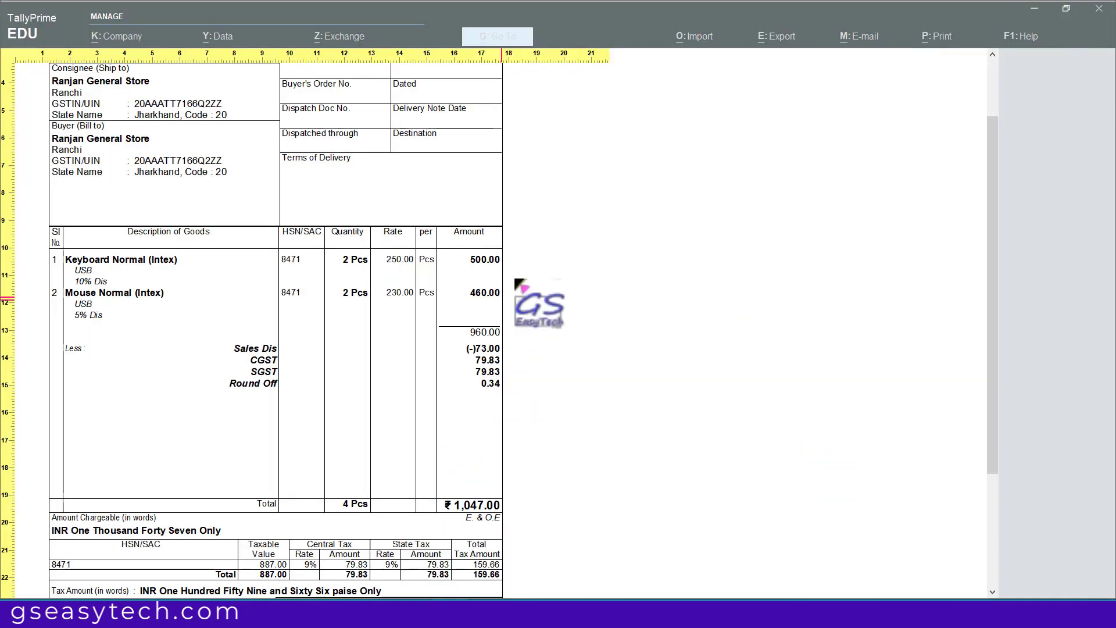
# Step: Close the print preview and save the Ranjan General Store sales voucher
pyautogui.press('Escape')
pyautogui.press('Escape')
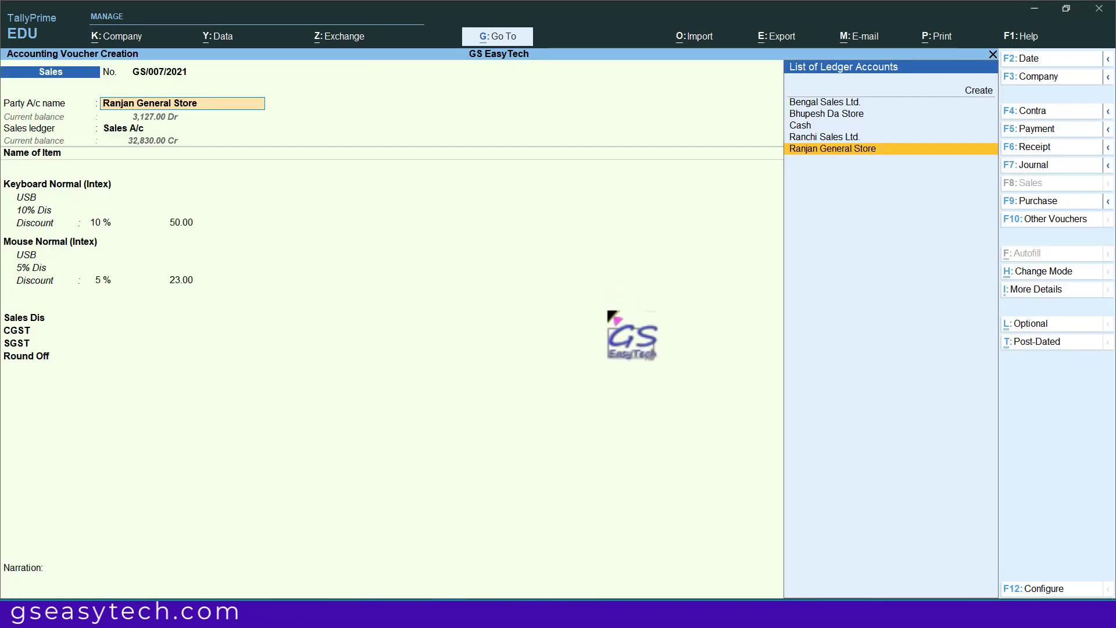
pyautogui.press('ctrl')
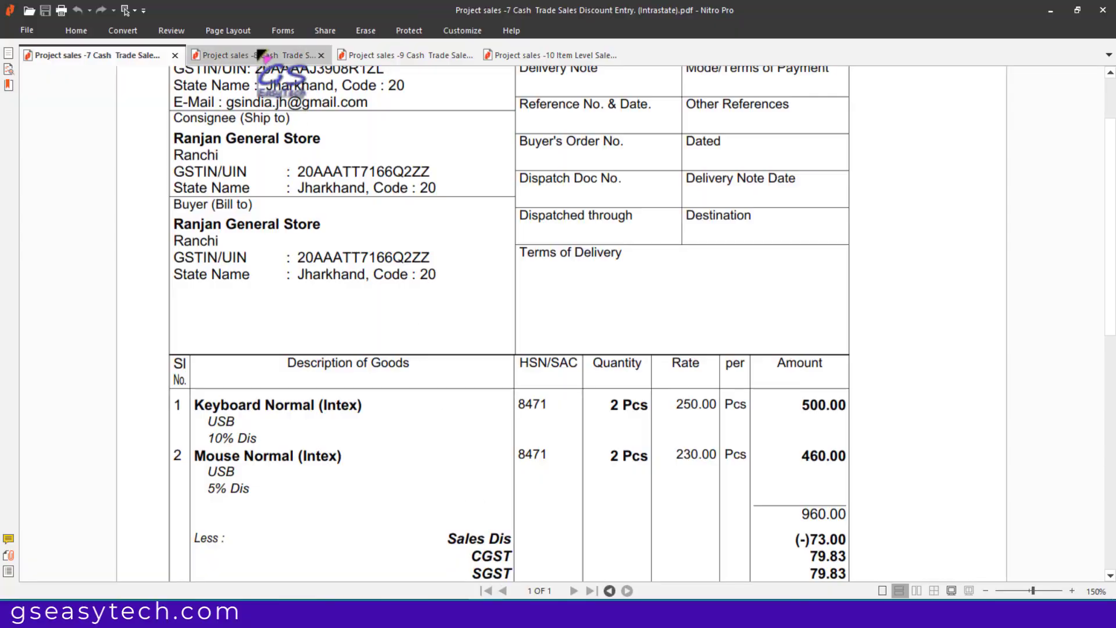
# Step: Consult the project 8 interstate sample PDF, then in TallyPrime set the party to Bhupesh Da Store with default details and the sales ledger to Sales A/c
pyautogui.click(261, 55)
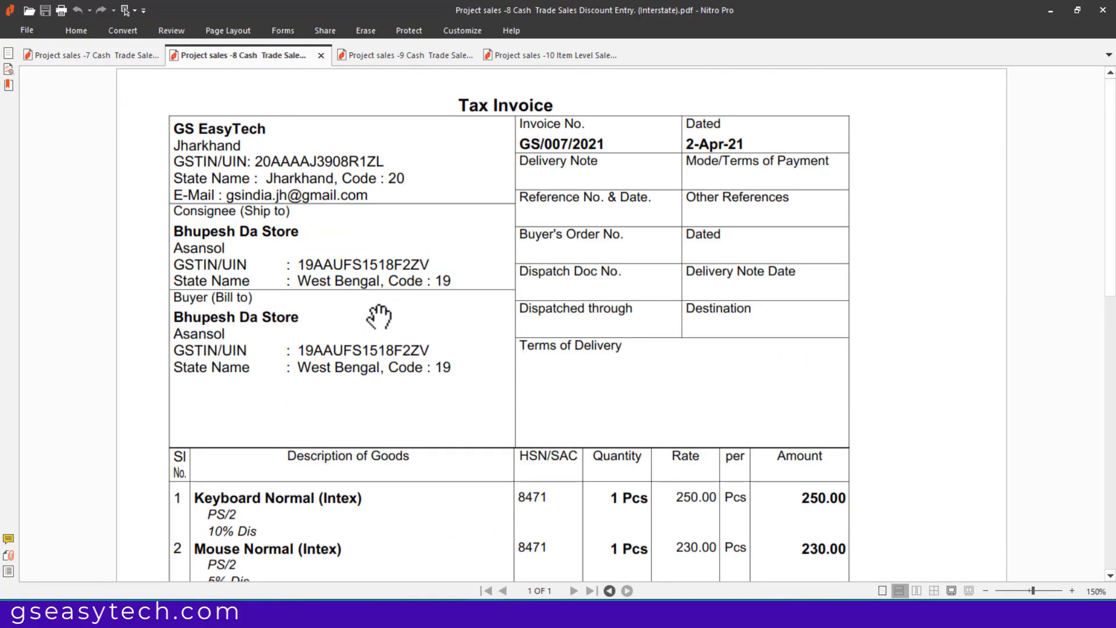
pyautogui.scroll(-3, 379, 316)
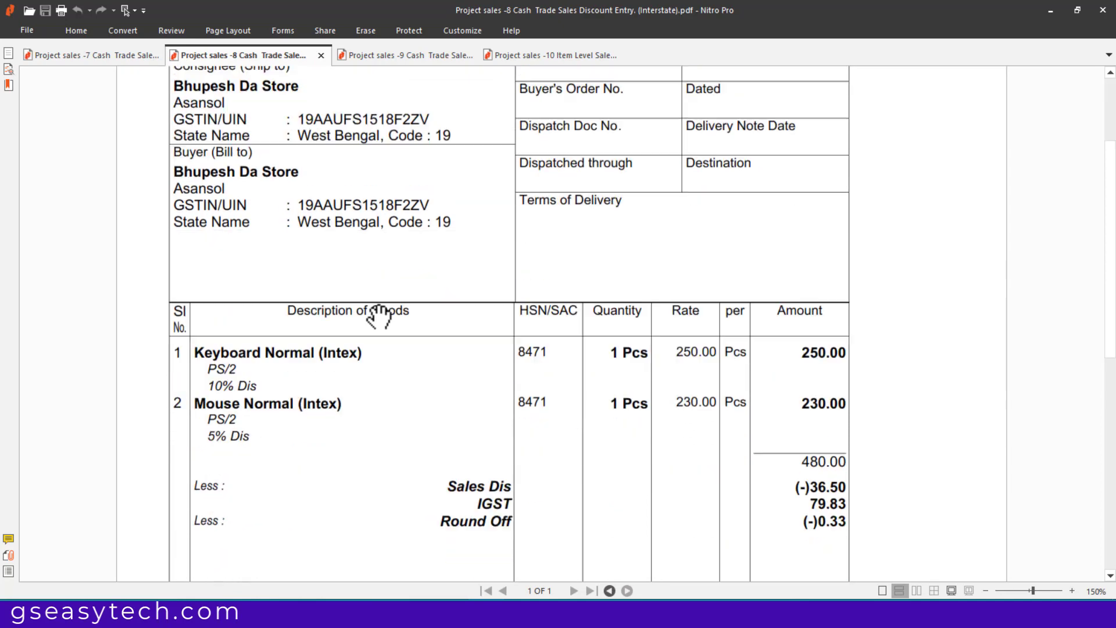
pyautogui.scroll(3, 379, 316)
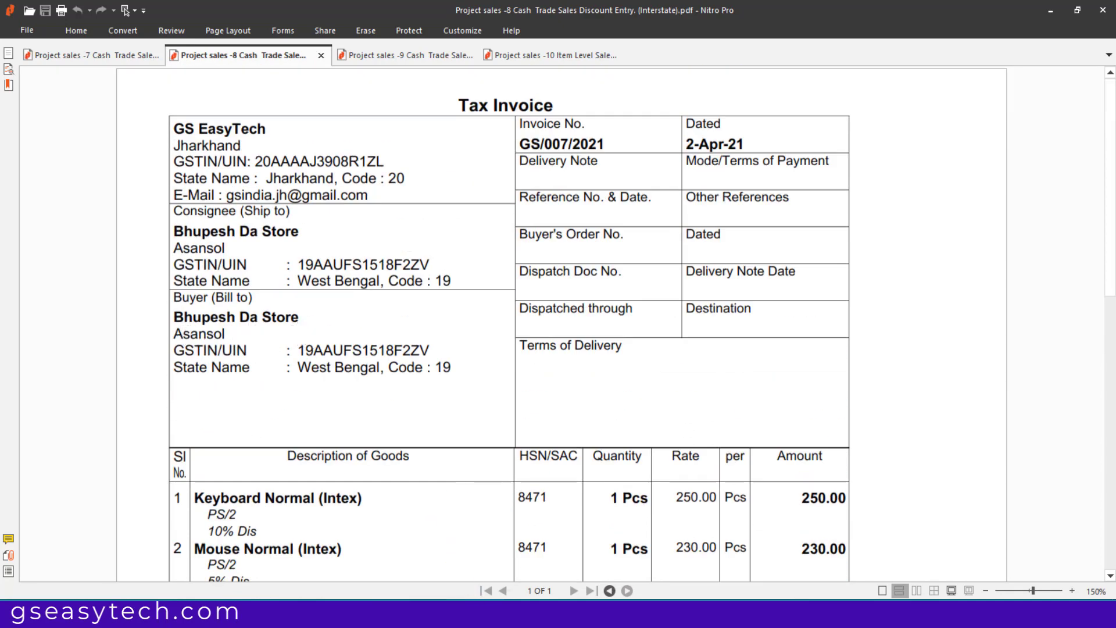
pyautogui.click(454, 613)
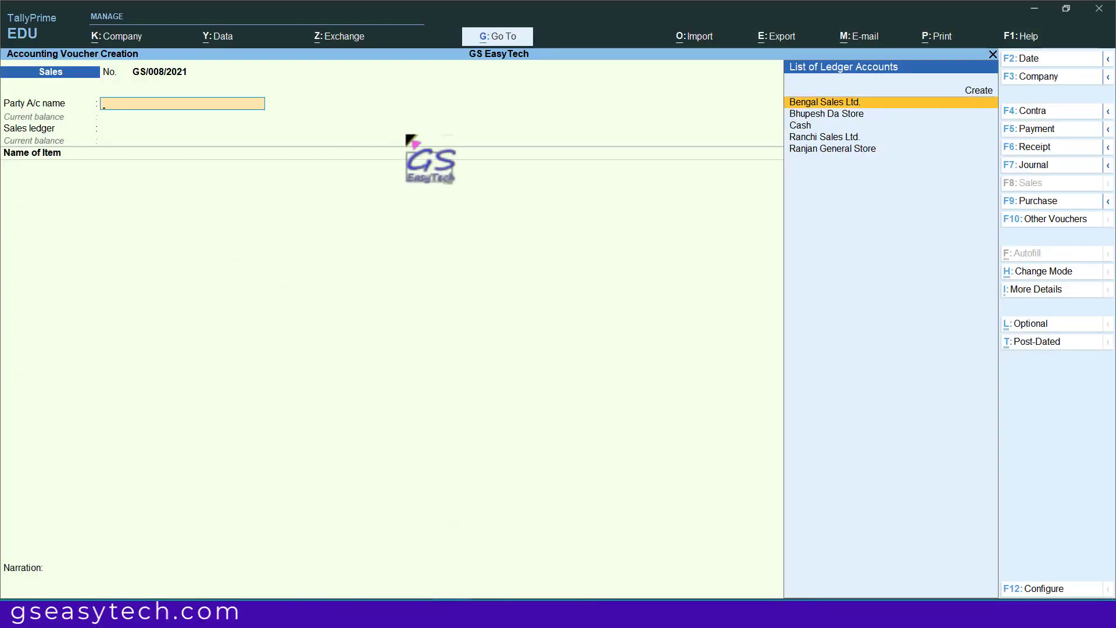
pyautogui.click(814, 114)
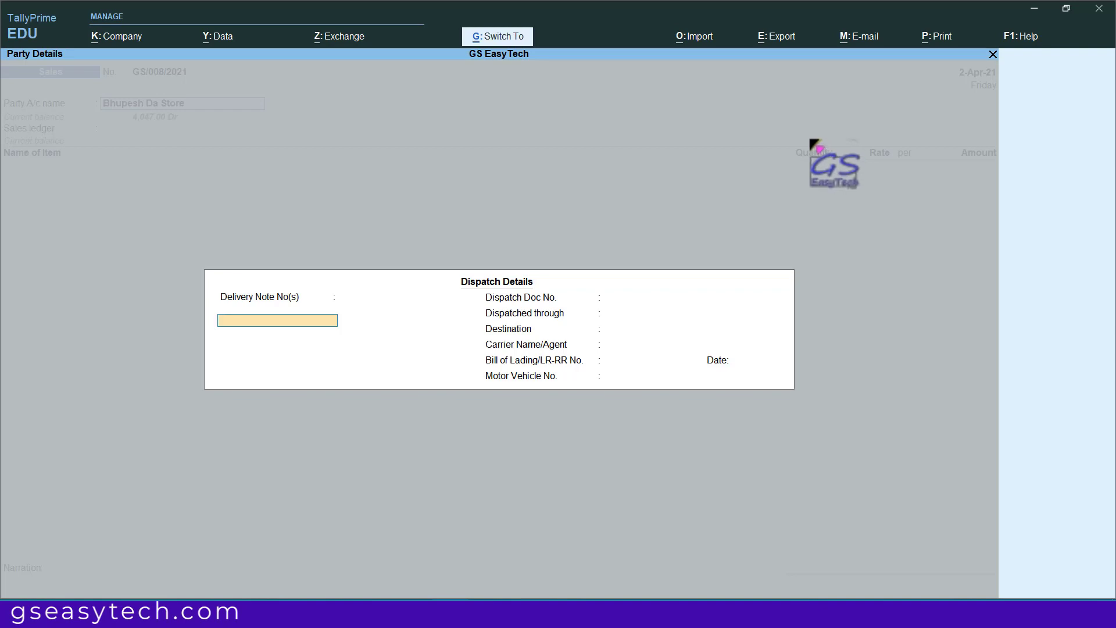
pyautogui.hotkey('ctrl', 'a')
pyautogui.hotkey('ctrl', 'a')
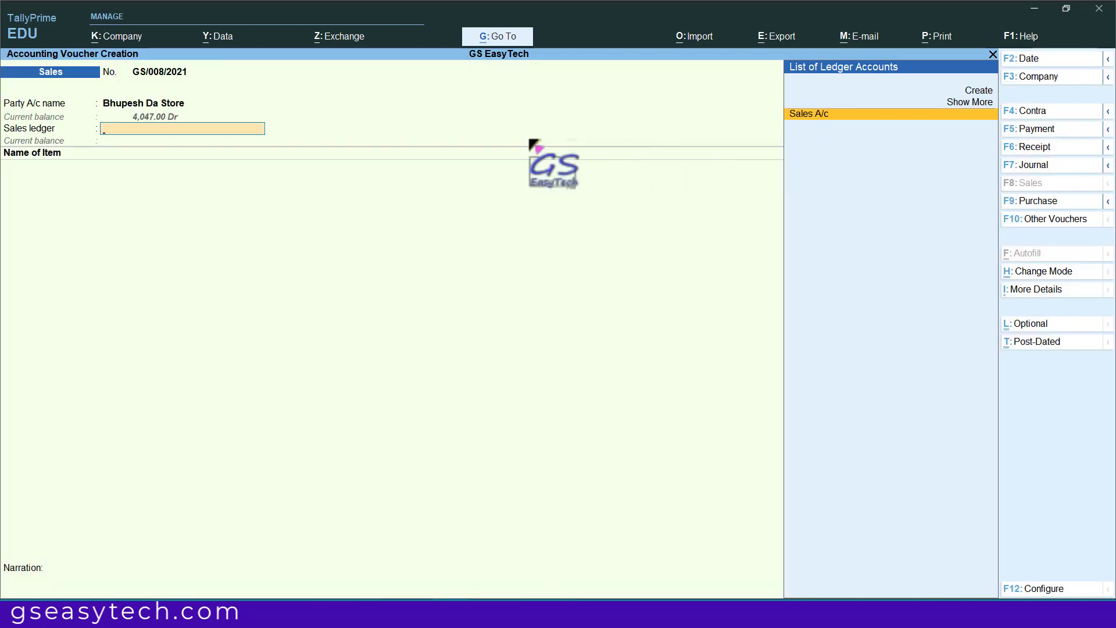
pyautogui.click(801, 113)
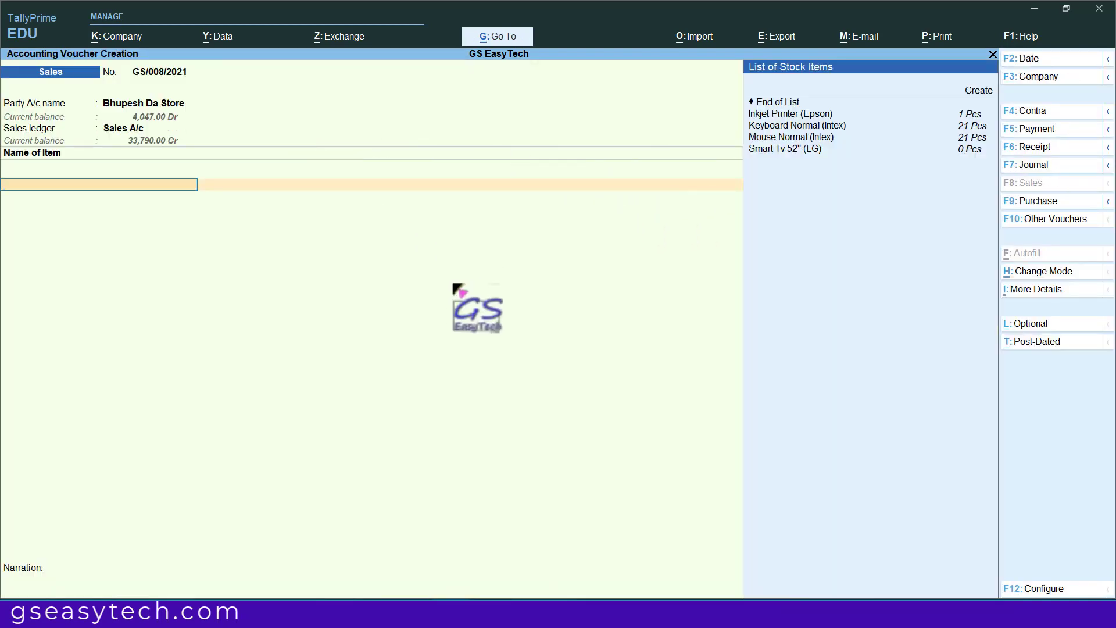
# Step: Check the items in the project 8 sample PDF and add Keyboard Normal (Intex) in TallyPrime with description lines PS/2 and 10% Dis
pyautogui.click(483, 613)
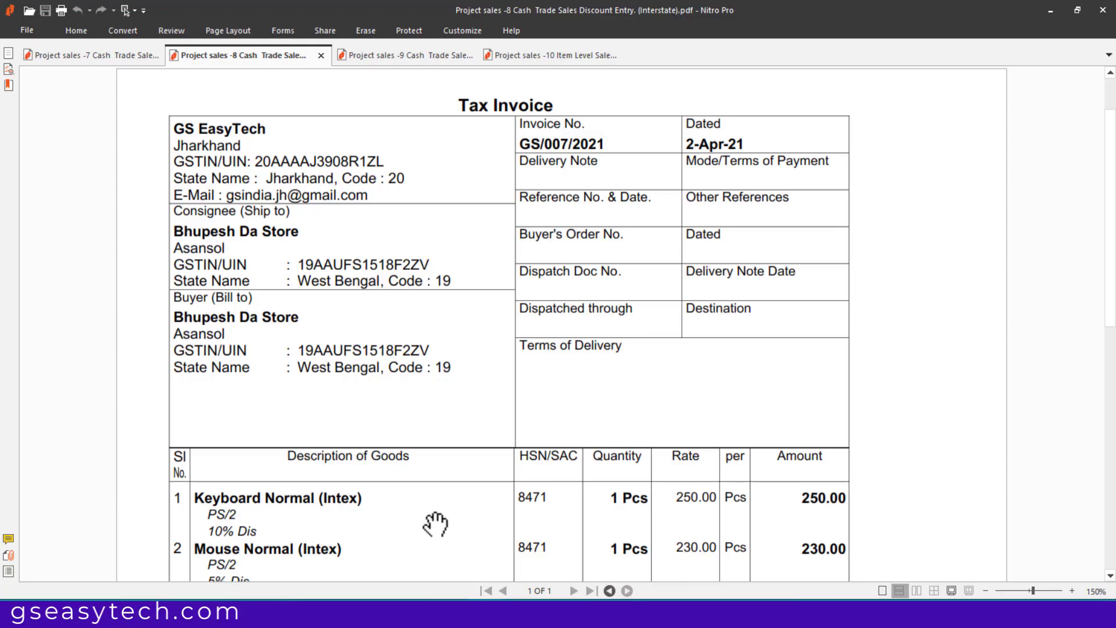
pyautogui.scroll(-3, 435, 524)
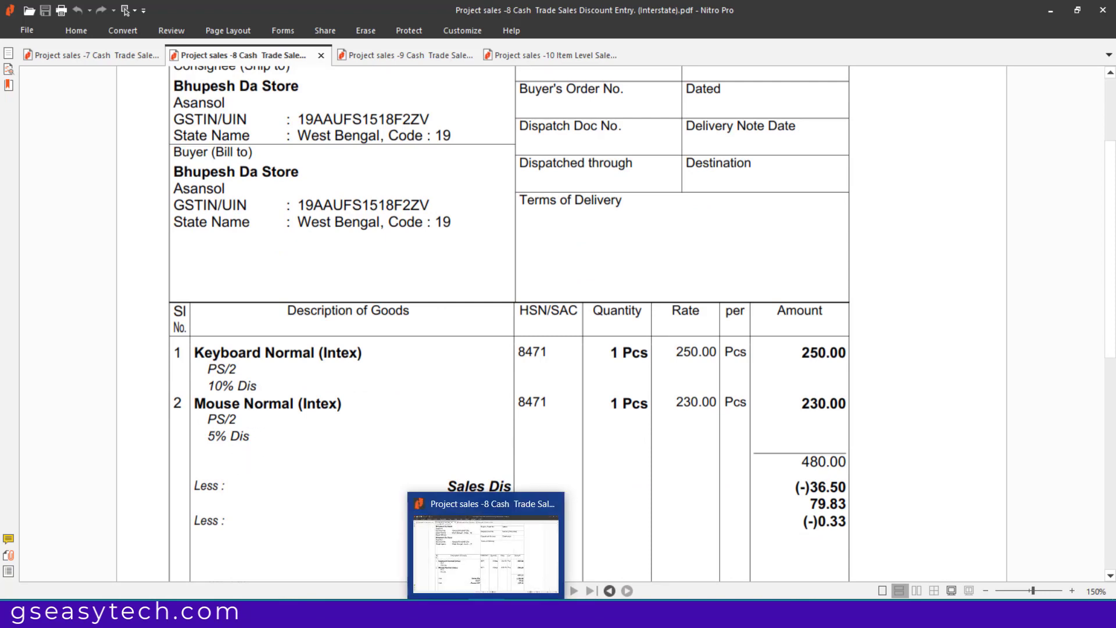
pyautogui.click(459, 614)
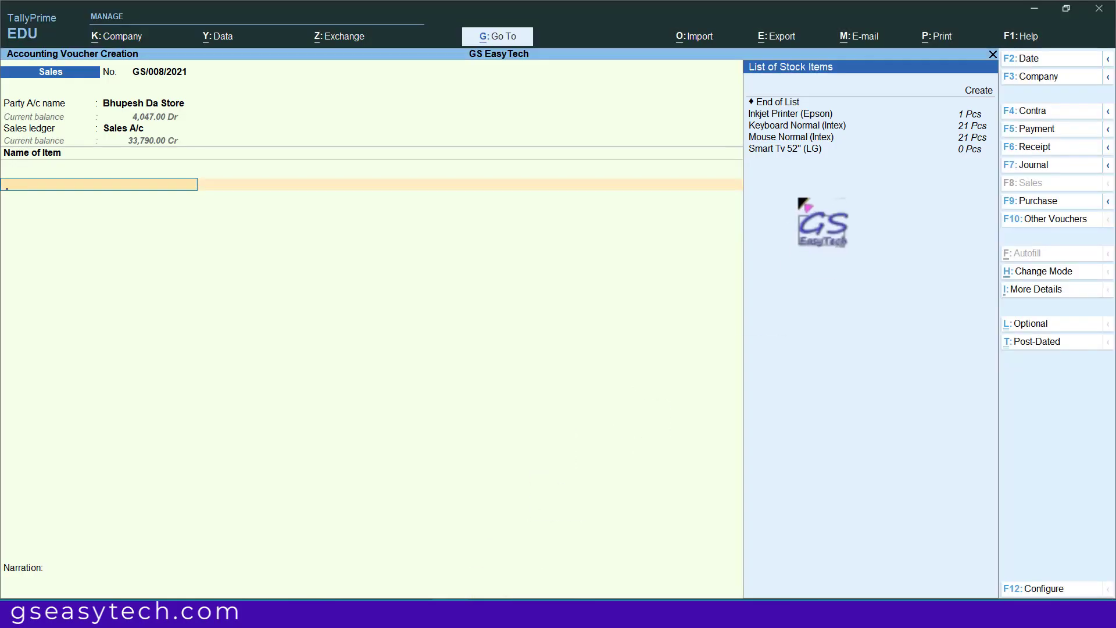
pyautogui.press('Return')
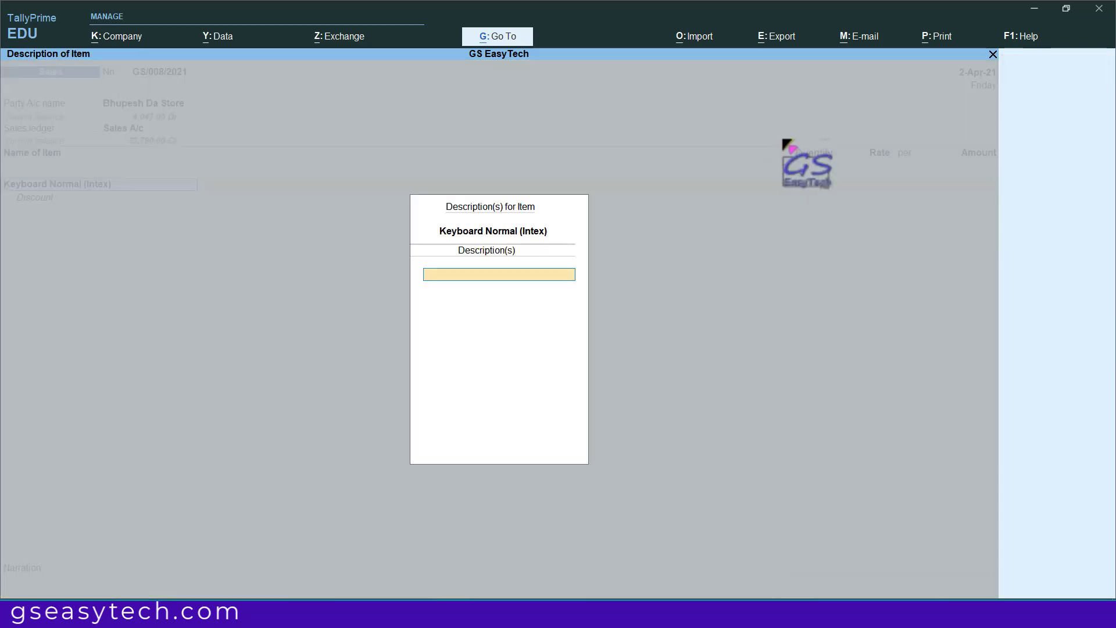
pyautogui.write('PS/2')
pyautogui.press('Return')
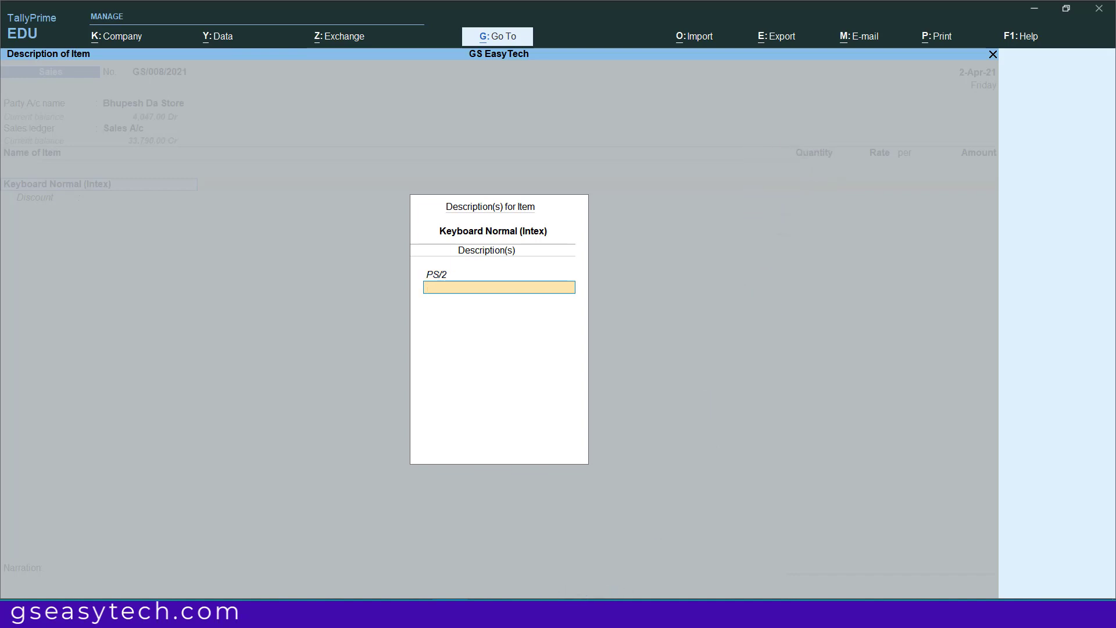
pyautogui.press('Return')
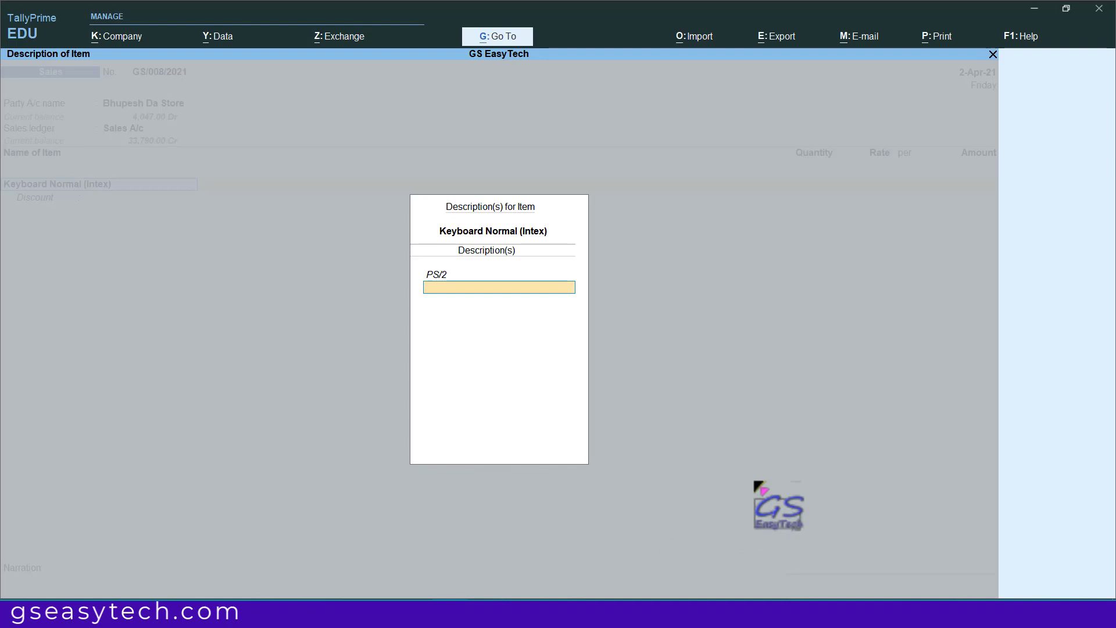
pyautogui.write('10% Dis')
pyautogui.press('Return')
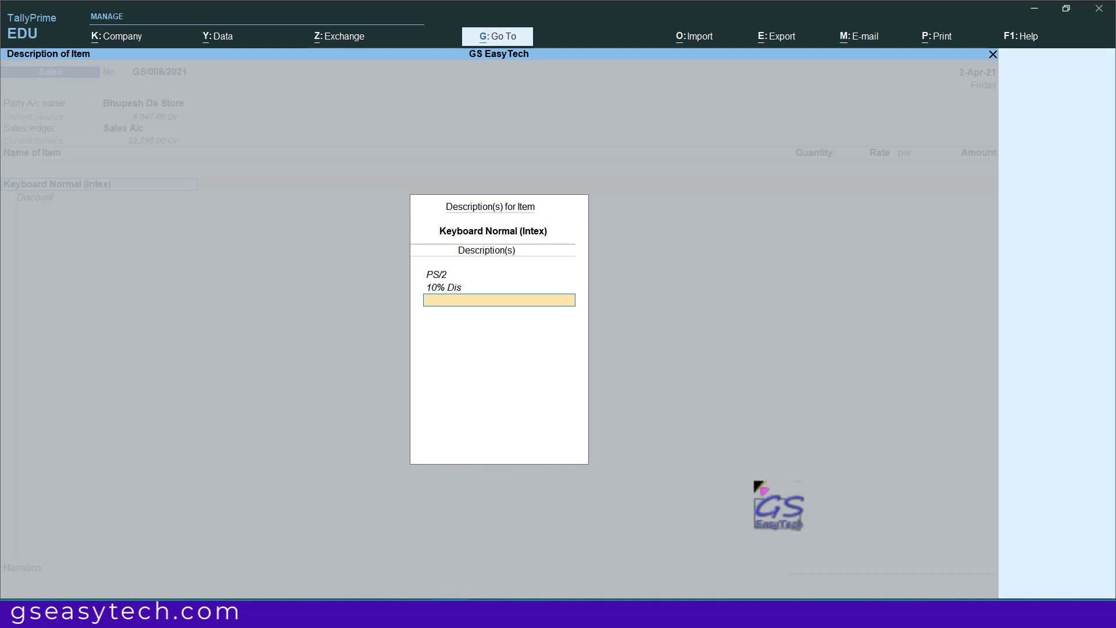
pyautogui.press('Return')
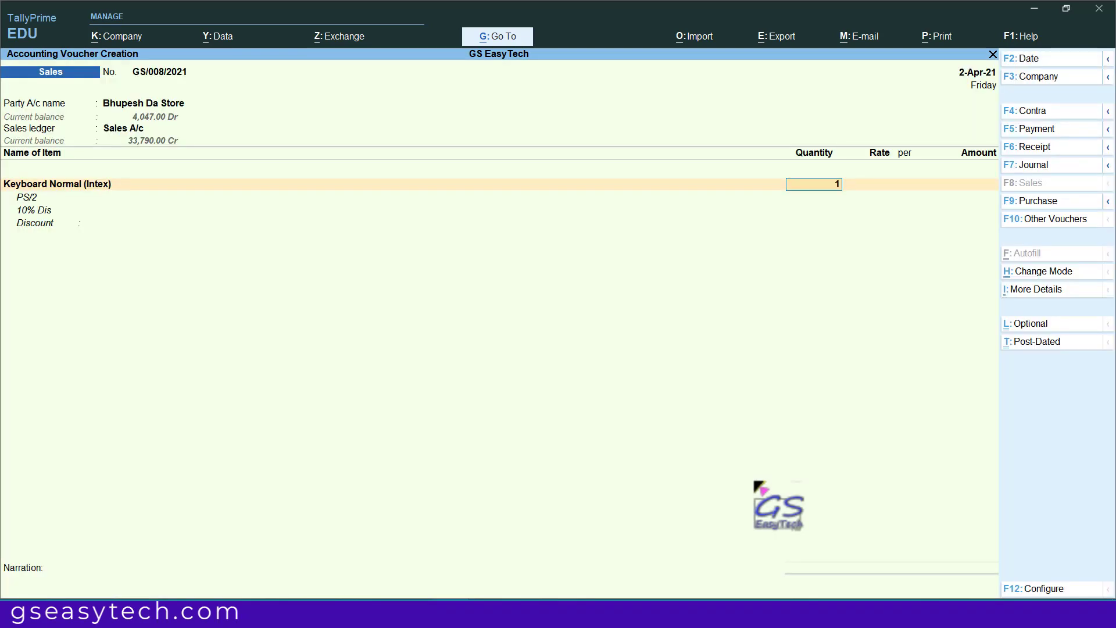
# Step: Enter 1 Pcs of the keyboard at a rate of 250.00 with a 10% discount, keeping its descriptions and the calculated amounts
pyautogui.press('Return')
pyautogui.press('Return')
pyautogui.press('Return')
pyautogui.press('Return')
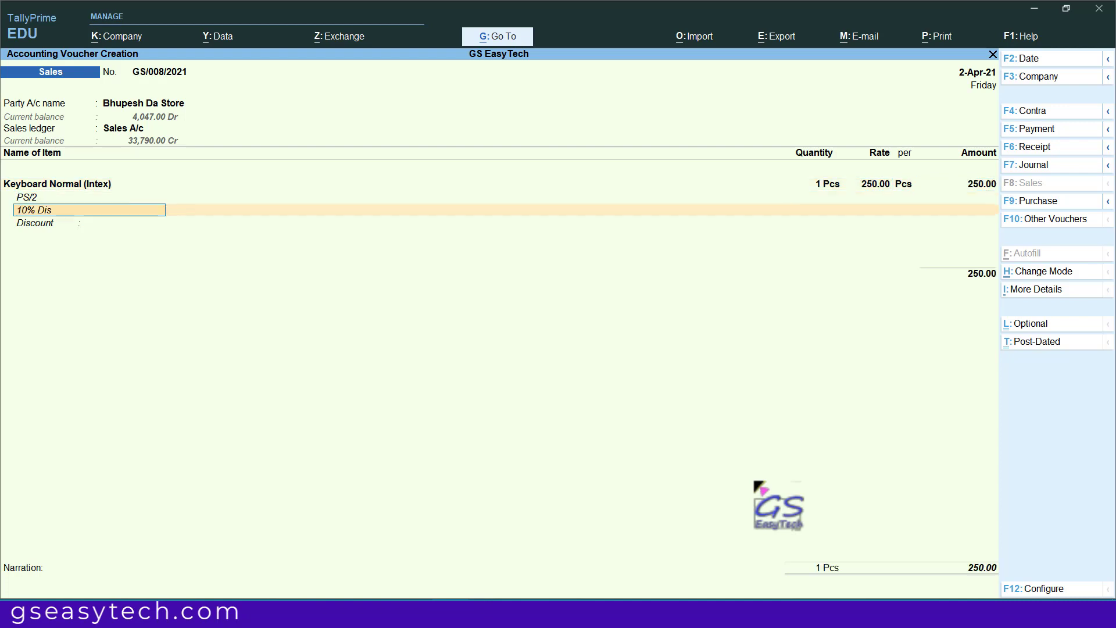
pyautogui.press('Return')
pyautogui.write('10%')
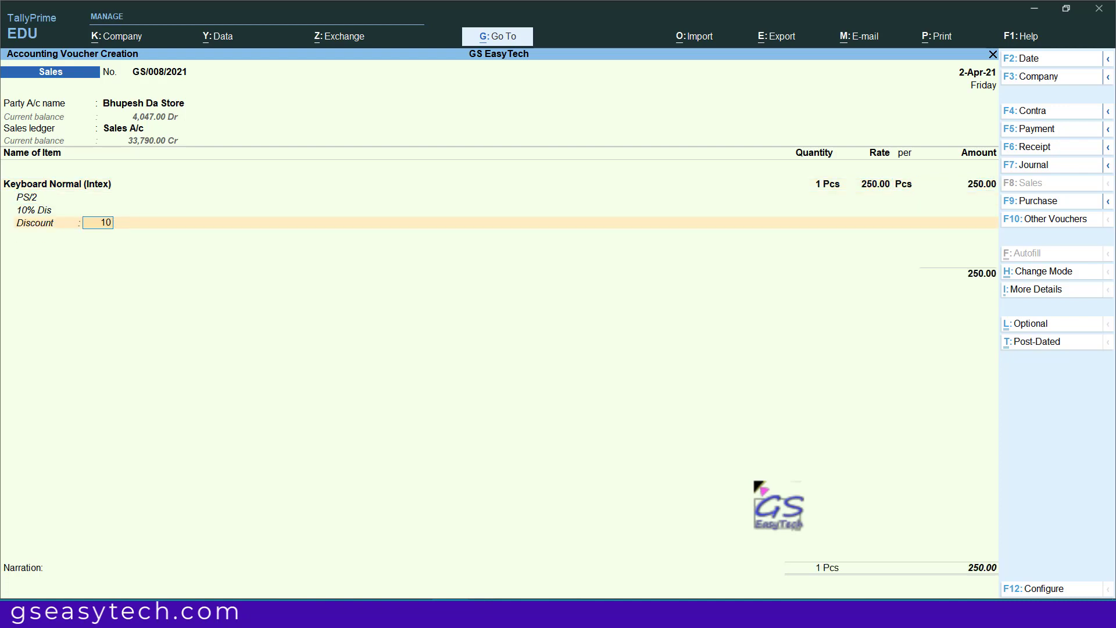
pyautogui.press('Return')
pyautogui.press('Return')
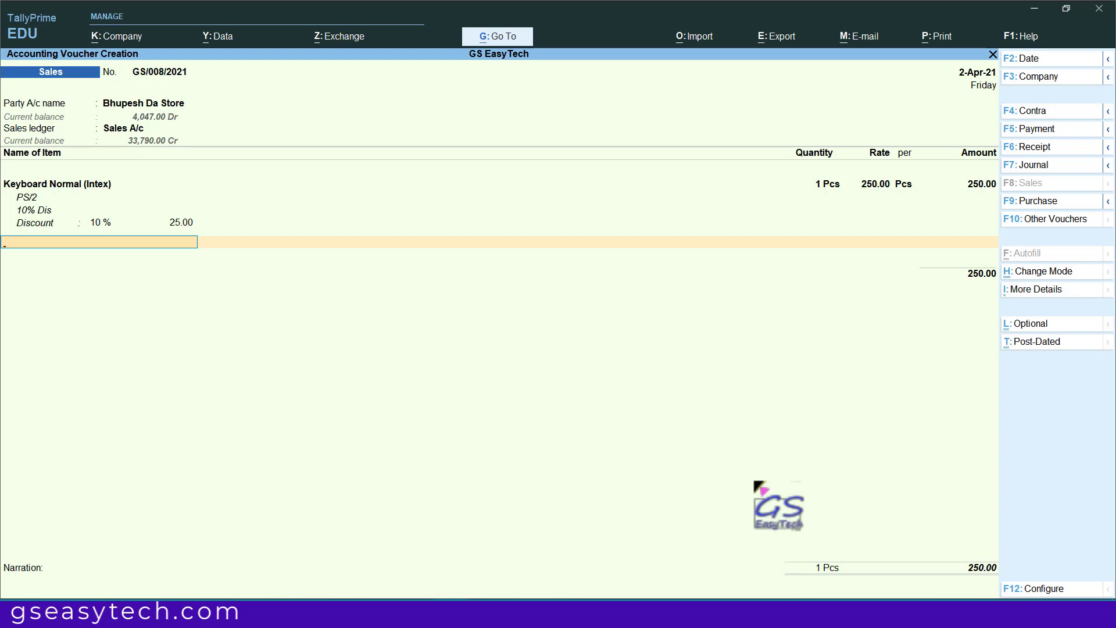
# Step: Add Mouse Normal (Intex) as the second item with description lines PS/2 and 5% Dis
pyautogui.write('M')
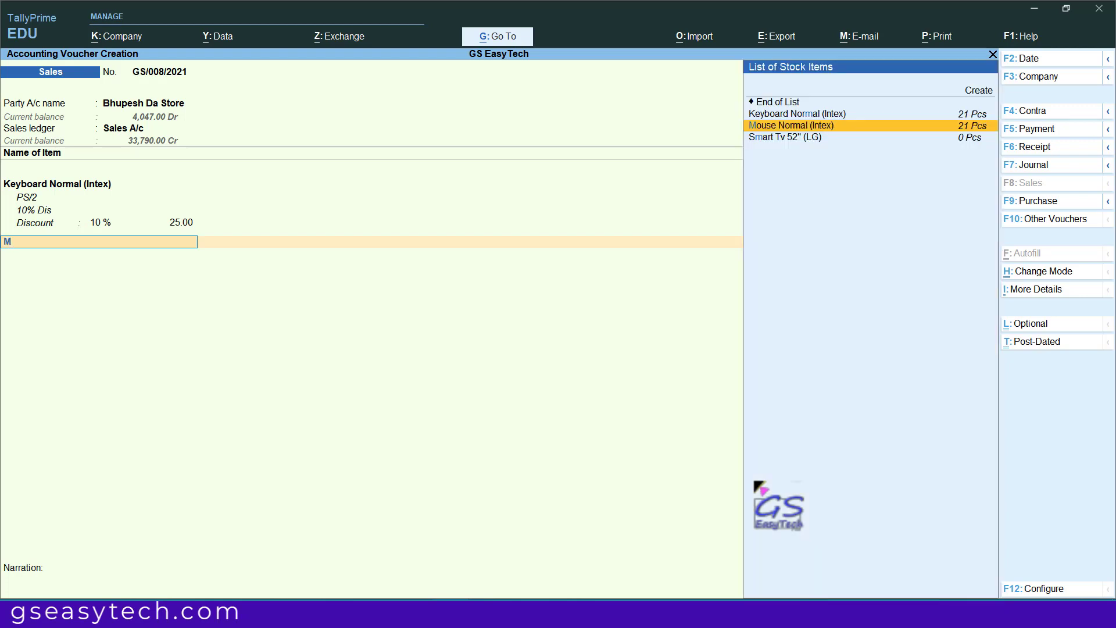
pyautogui.press('Return')
pyautogui.write('P')
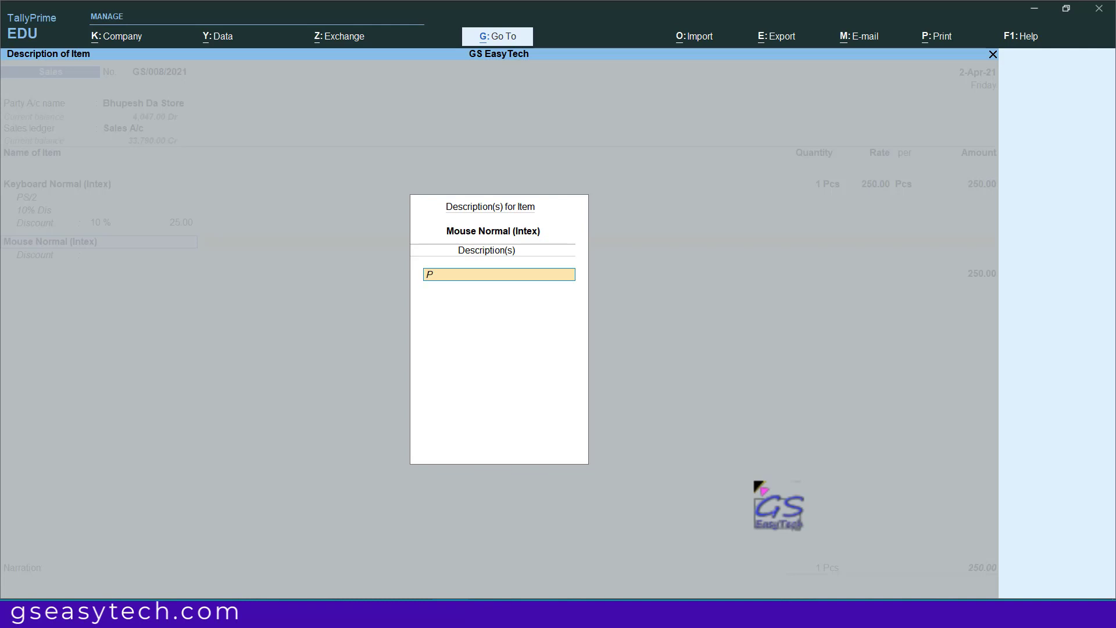
pyautogui.write('S/2')
pyautogui.press('Return')
pyautogui.write('5%')
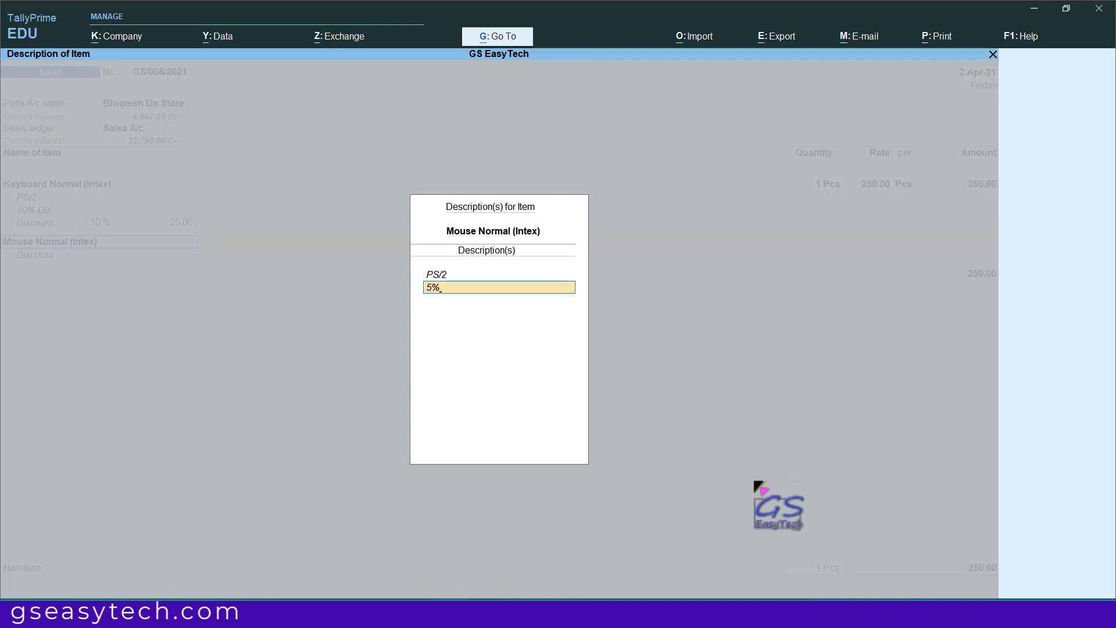
pyautogui.write(' Dis')
pyautogui.press('Return')
pyautogui.press('Return')
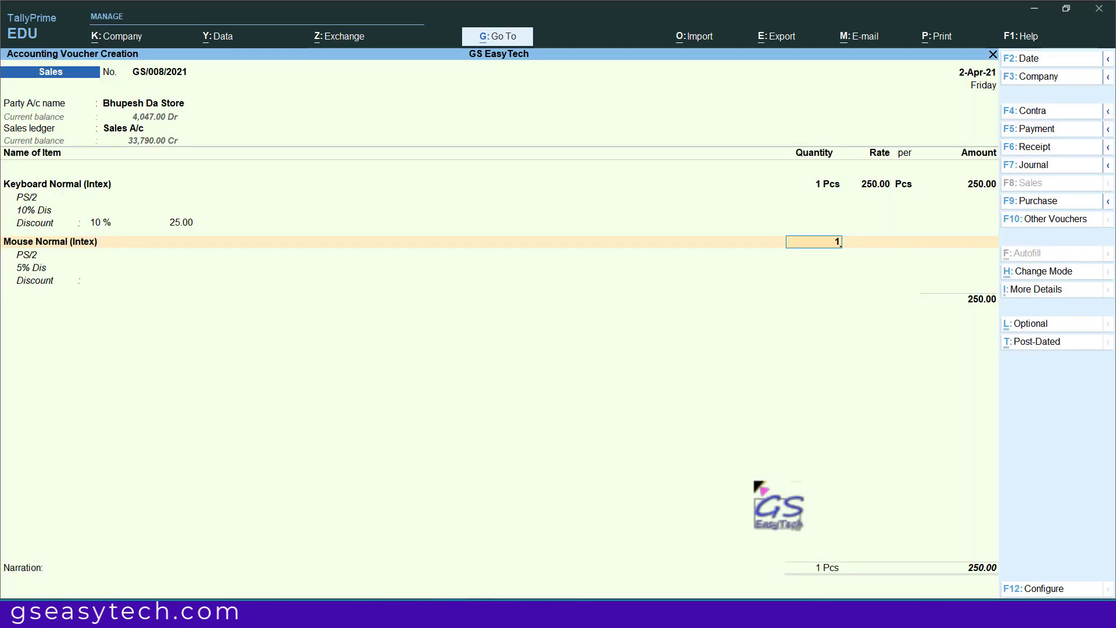
# Step: Enter 1 Pcs of the mouse at a rate of 230.00 with a 5% discount, and end the item list
pyautogui.write('1')
pyautogui.press('Return')
pyautogui.press('Return')
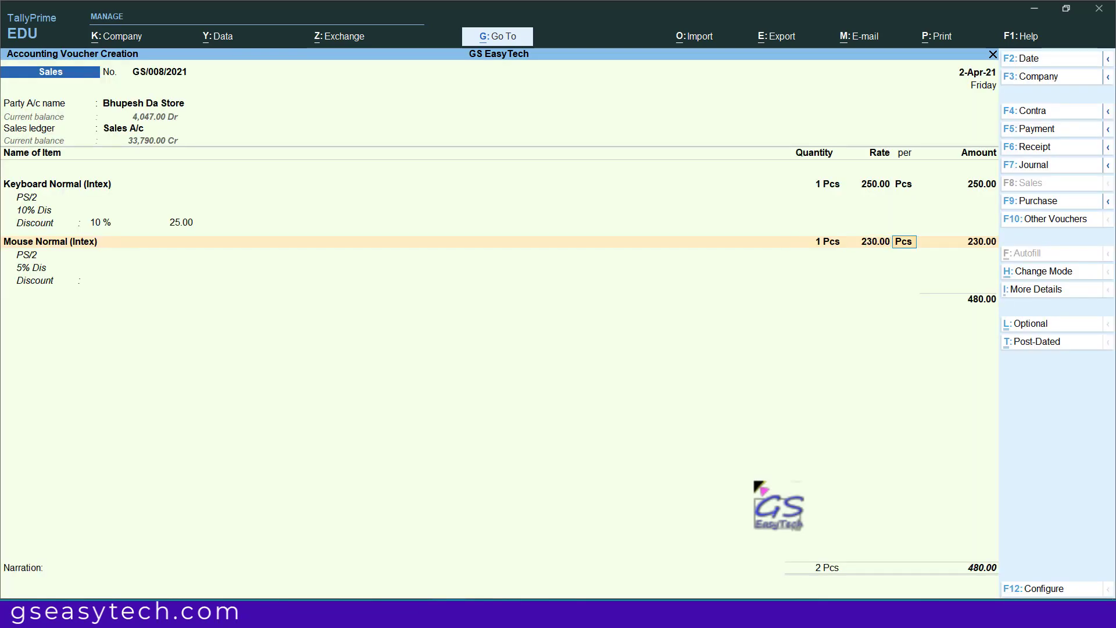
pyautogui.press('Return')
pyautogui.press('Return')
pyautogui.press('Return')
pyautogui.press('Return')
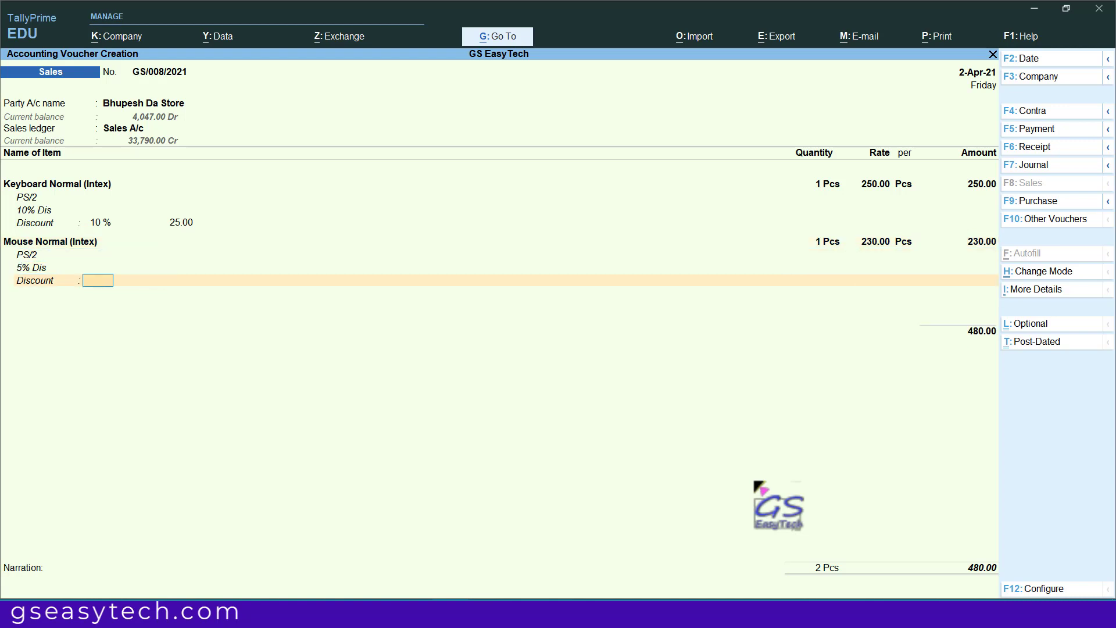
pyautogui.write('5')
pyautogui.press('Return')
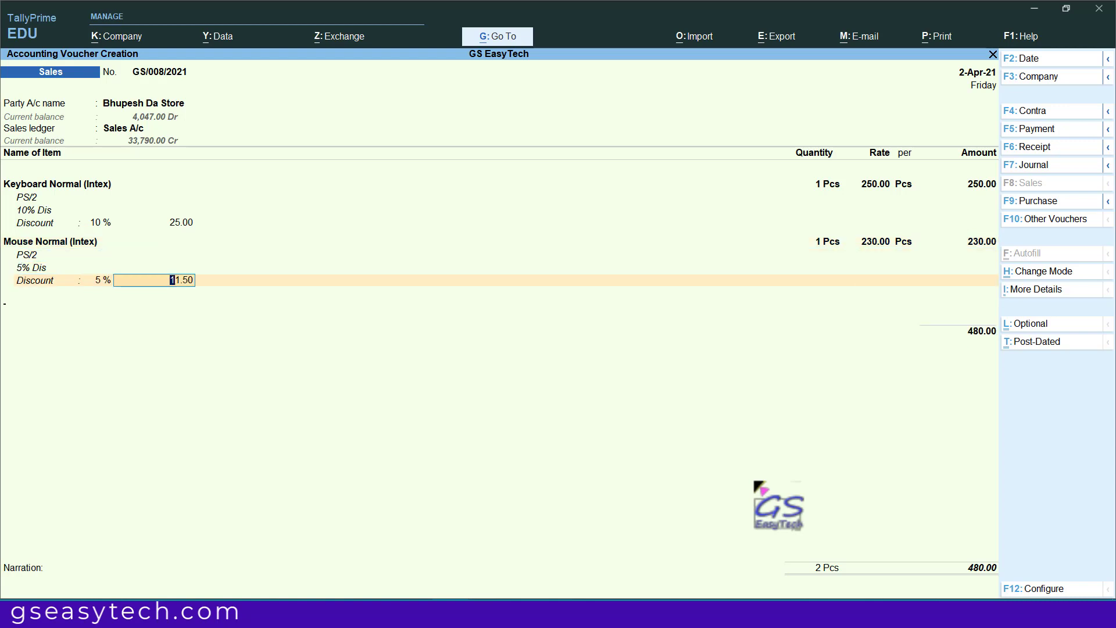
pyautogui.press('Return')
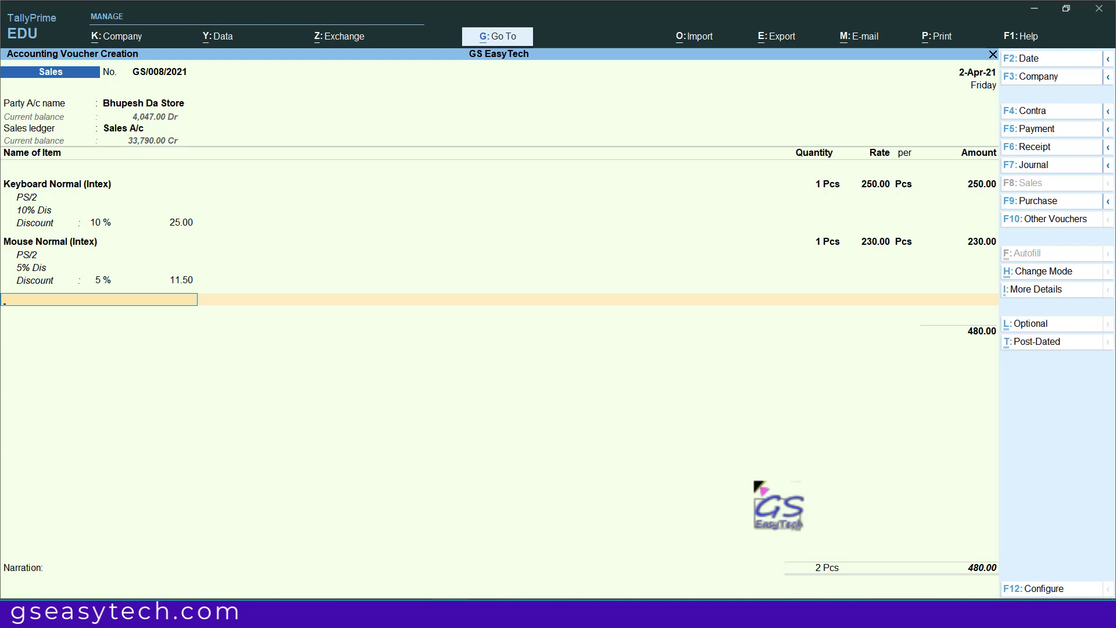
pyautogui.press('Return')
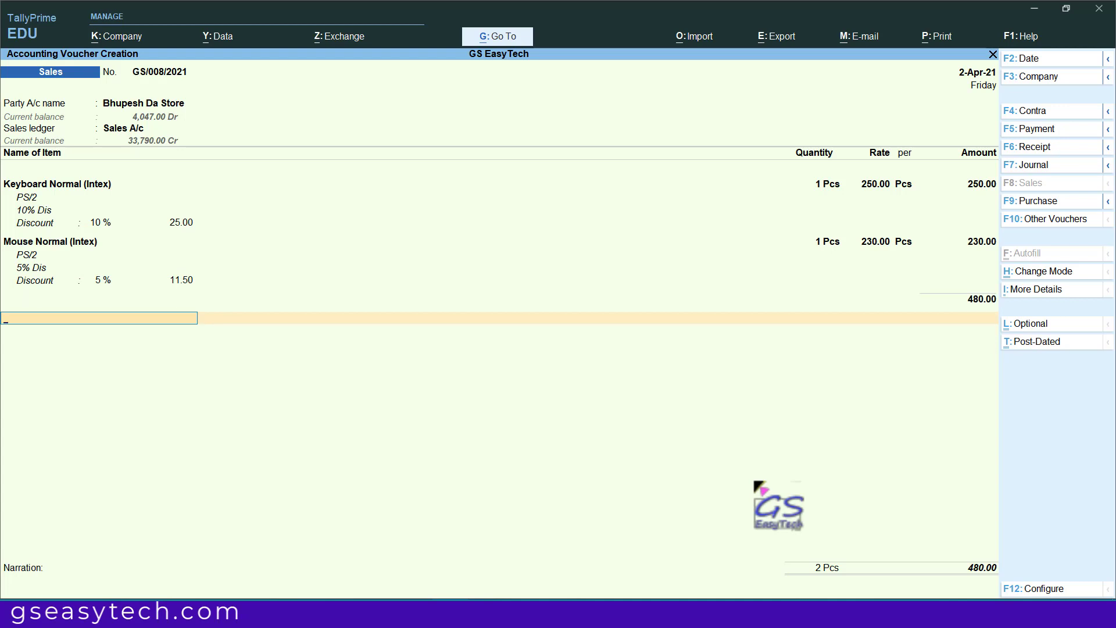
# Step: Add the Sales Dis ledger below the items, keeping its calculated discount amount
pyautogui.press('Down')
pyautogui.press('Down')
pyautogui.press('Down')
pyautogui.press('Down')
pyautogui.press('Down')
pyautogui.press('Down')
pyautogui.press('Down')
pyautogui.press('Down')
pyautogui.press('Down')
pyautogui.press('Down')
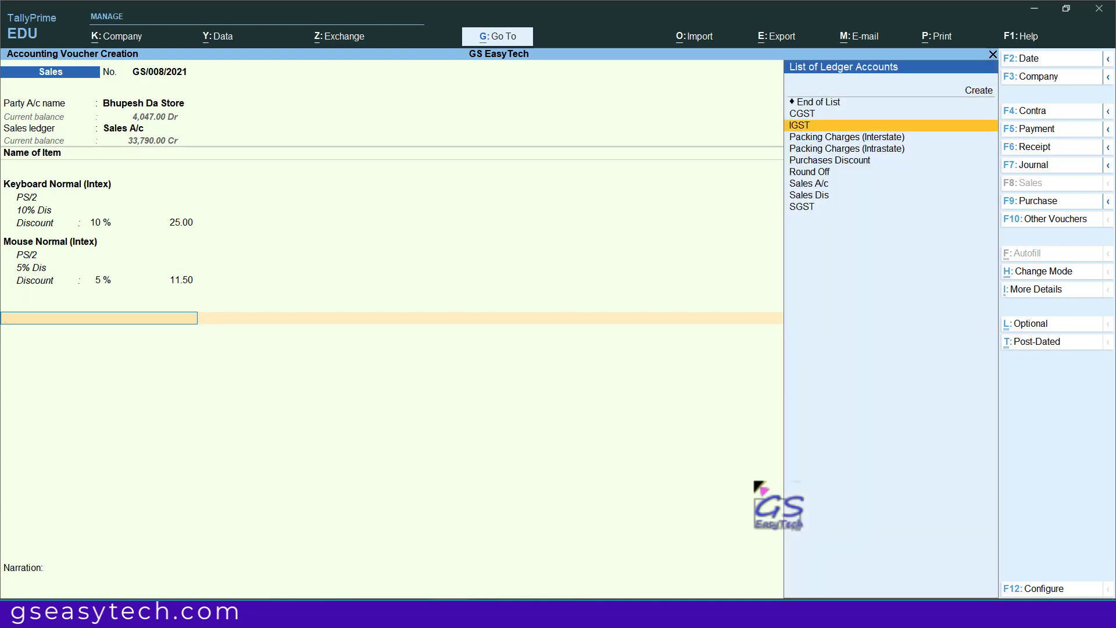
pyautogui.press('Return')
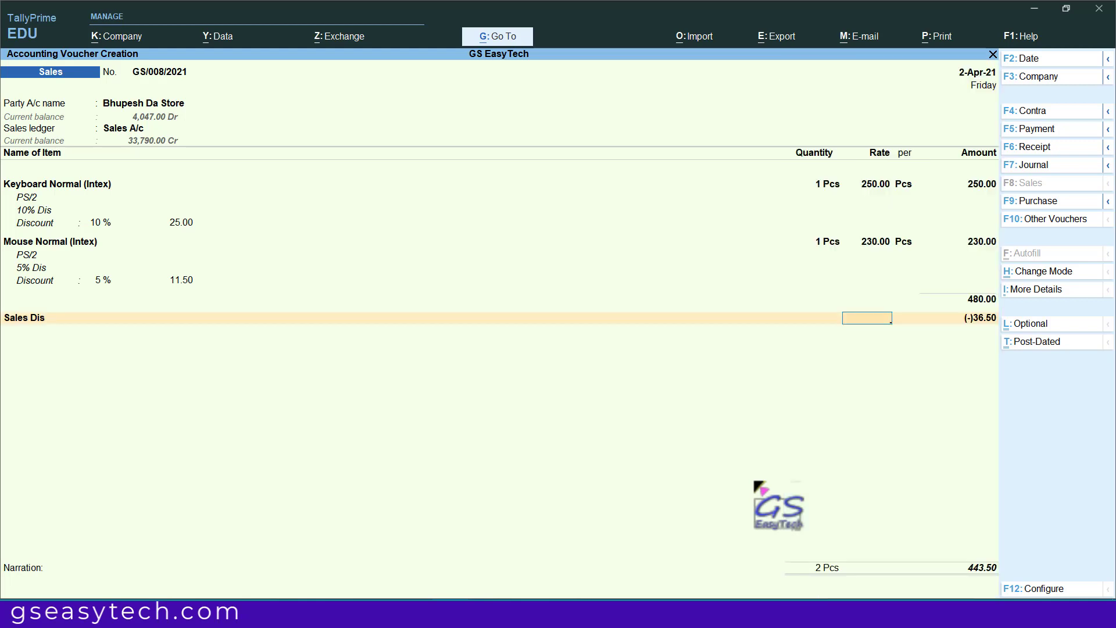
pyautogui.press('Return')
pyautogui.press('Return')
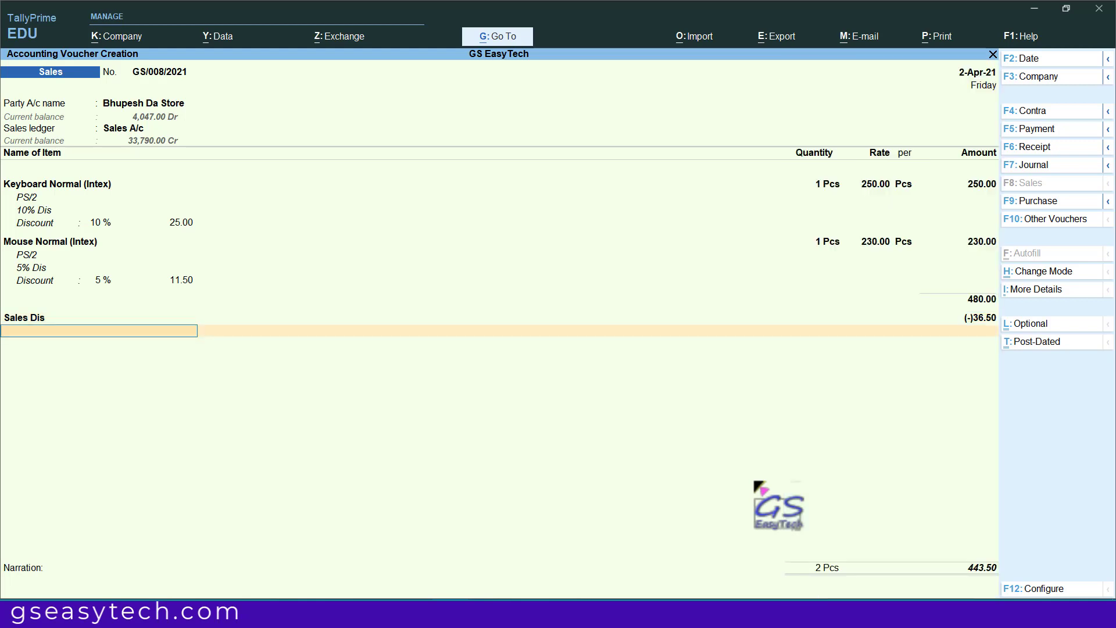
# Step: Add the IGST and Round Off ledgers with their calculated amounts and save the sales invoice
pyautogui.write('I')
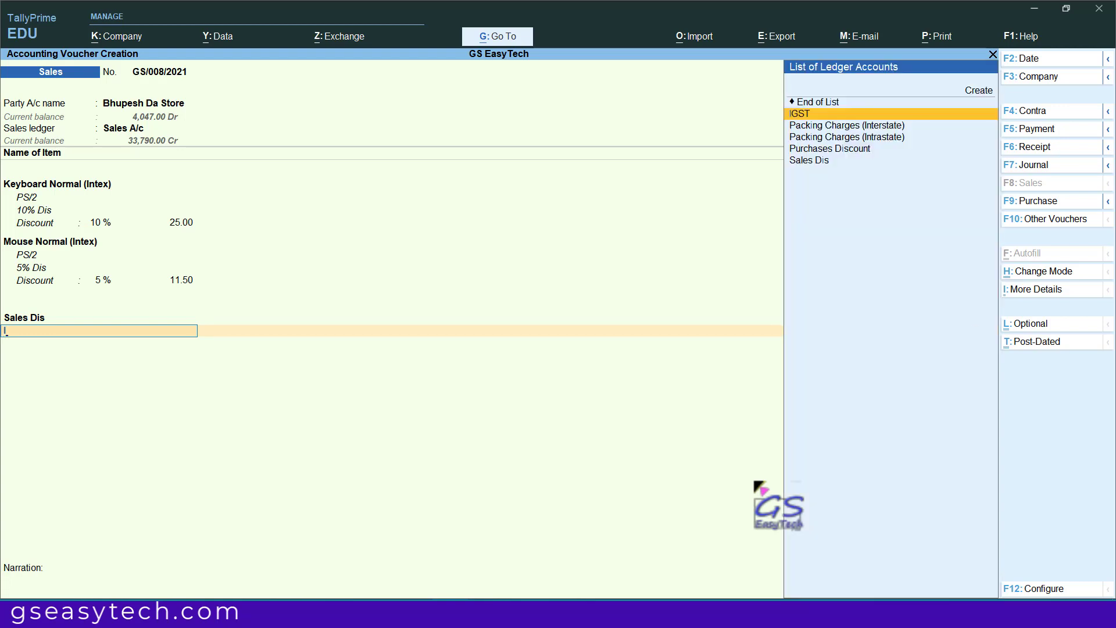
pyautogui.press('Return')
pyautogui.press('Return')
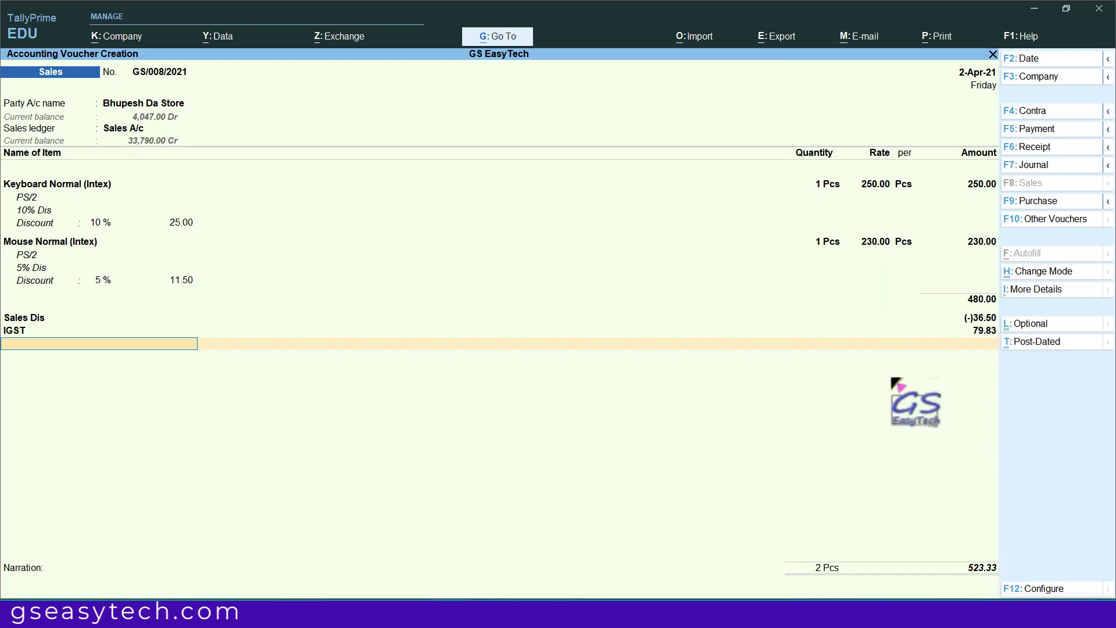
pyautogui.write('R')
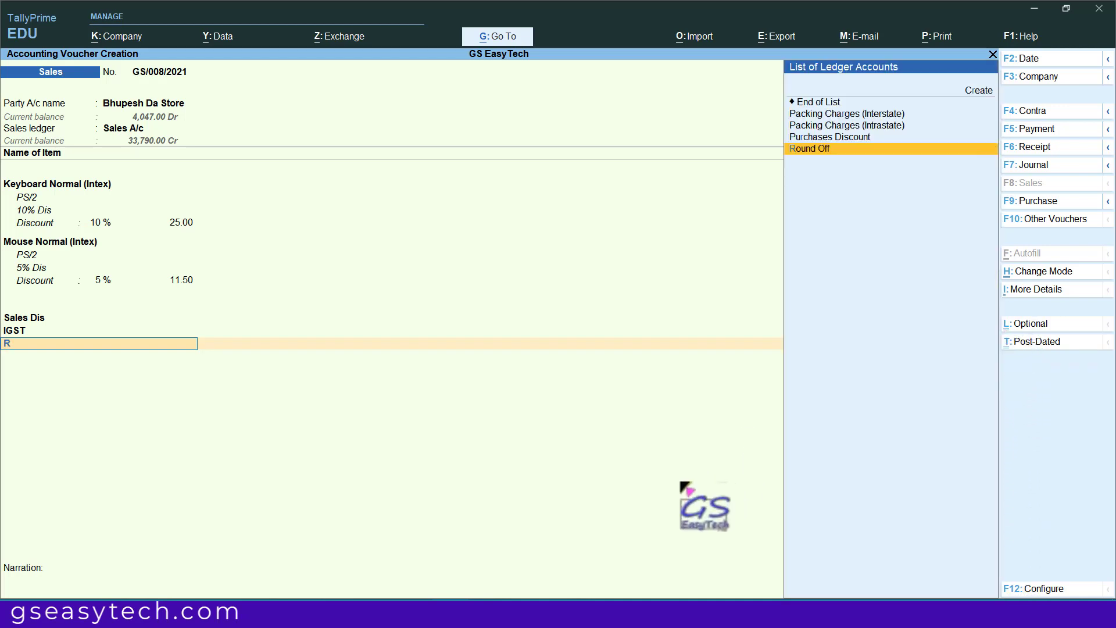
pyautogui.press('Return')
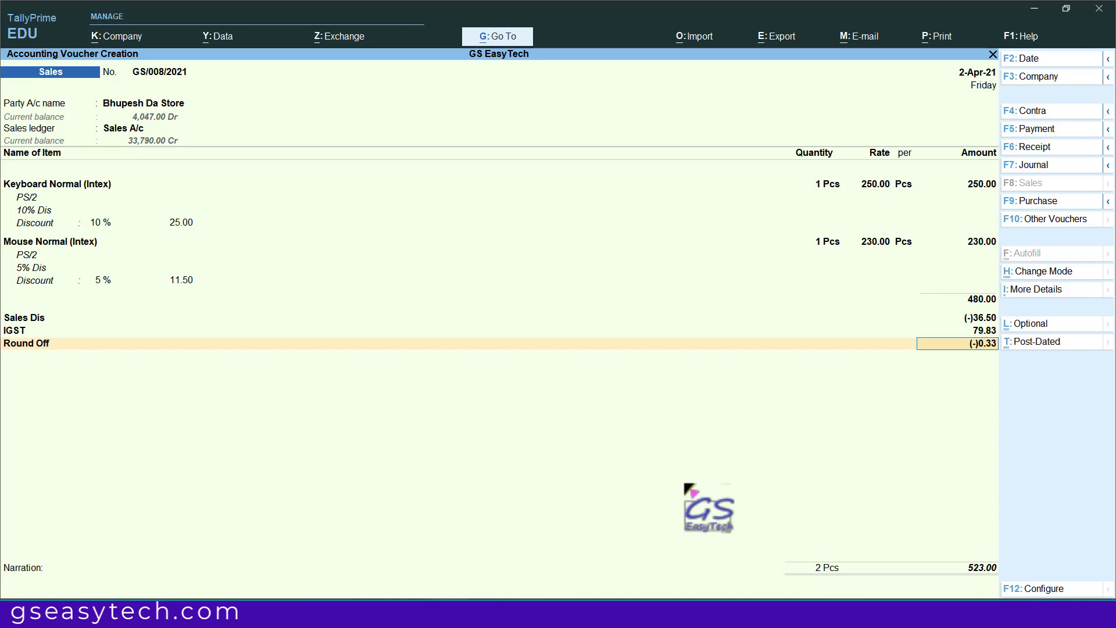
pyautogui.press('Return')
pyautogui.press('ctrl')
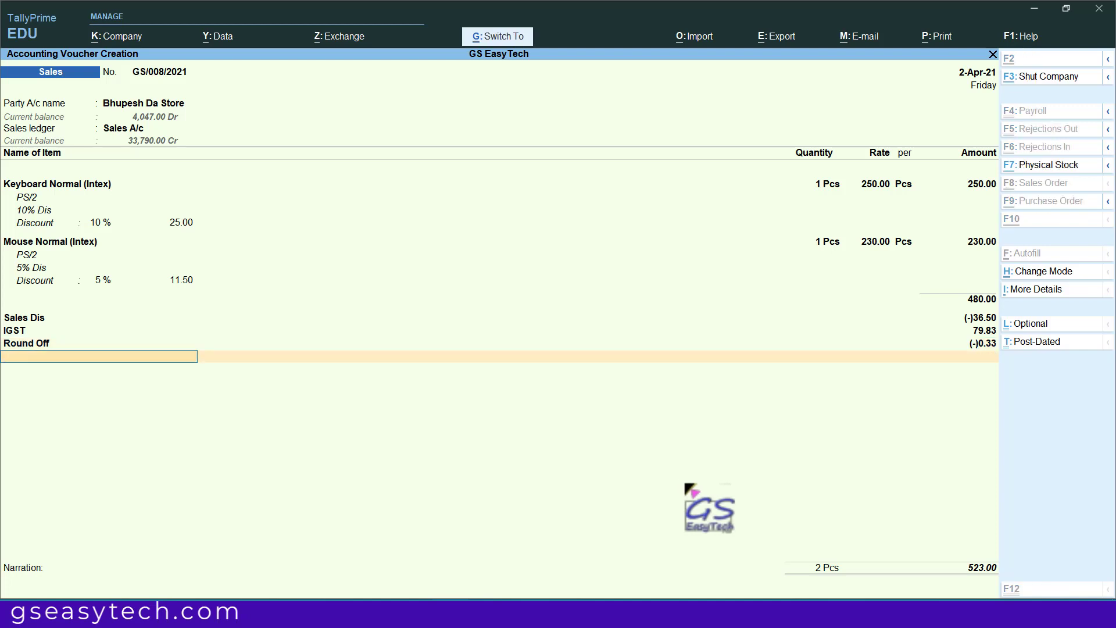
pyautogui.hotkey('ctrl', 'a')
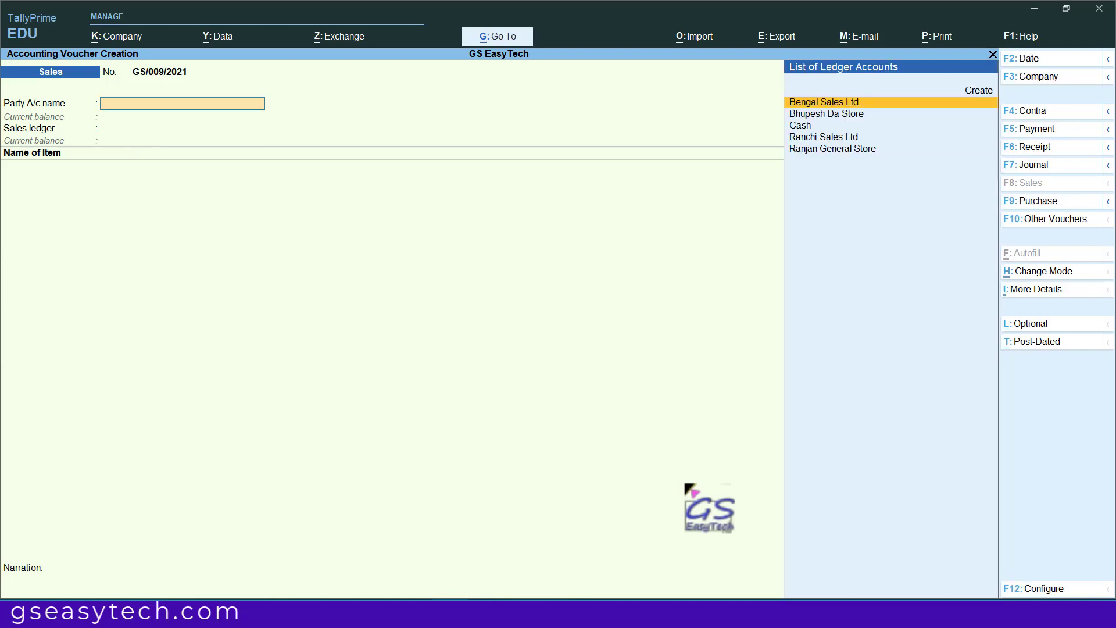
# Step: Reopen the saved project 8 invoice and view an enlarged print preview of it
pyautogui.press('pageup')
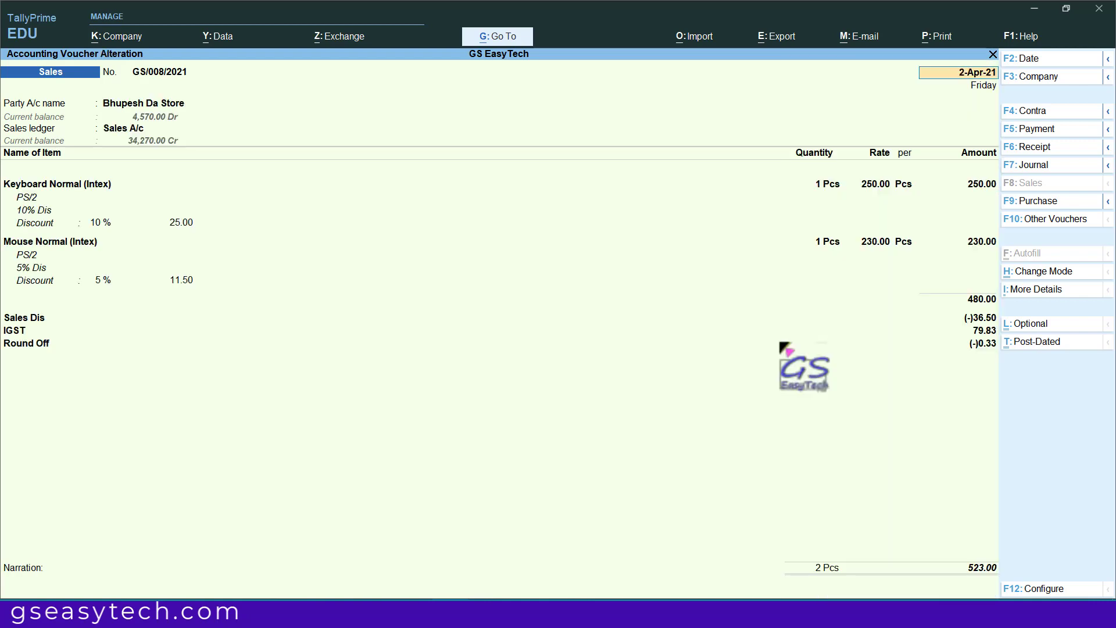
pyautogui.click(934, 38)
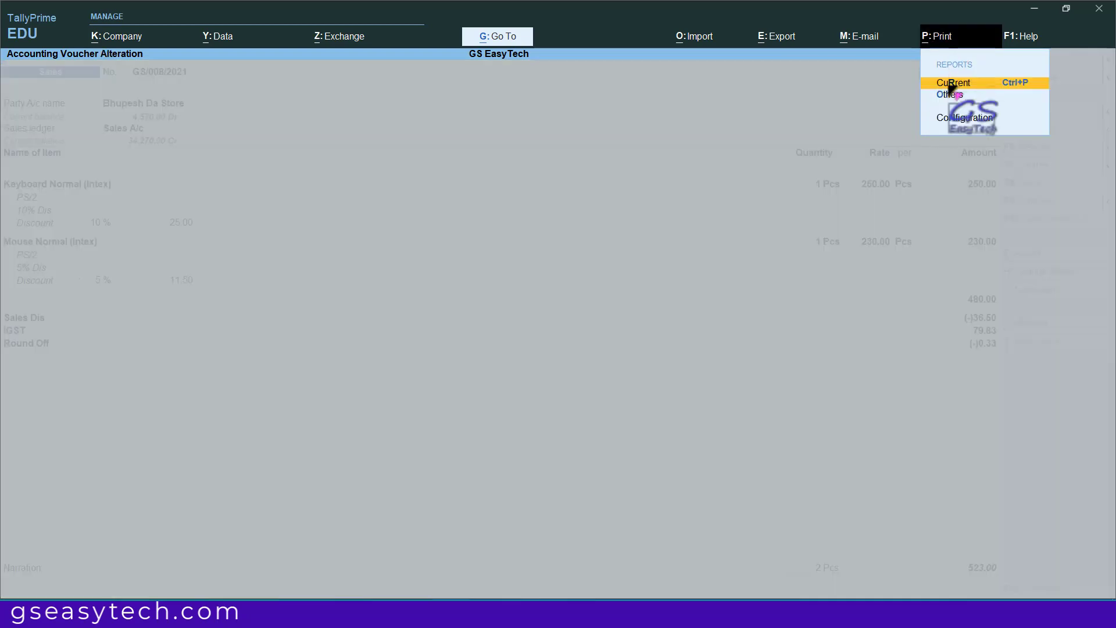
pyautogui.click(953, 82)
pyautogui.click(504, 382)
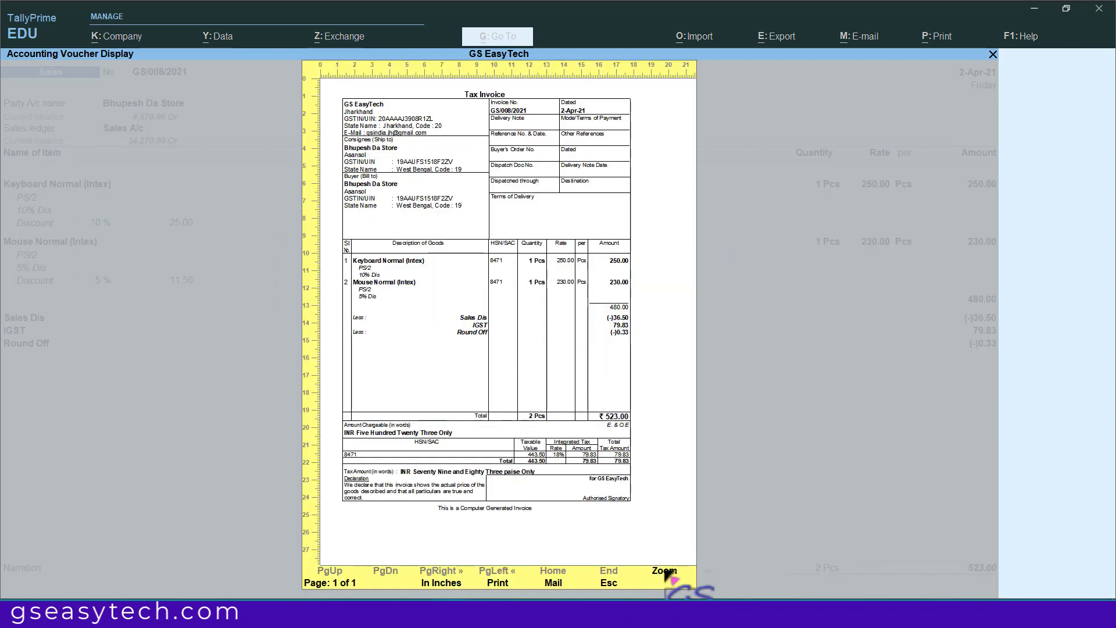
pyautogui.click(664, 571)
pyautogui.scroll(-1, 391, 426)
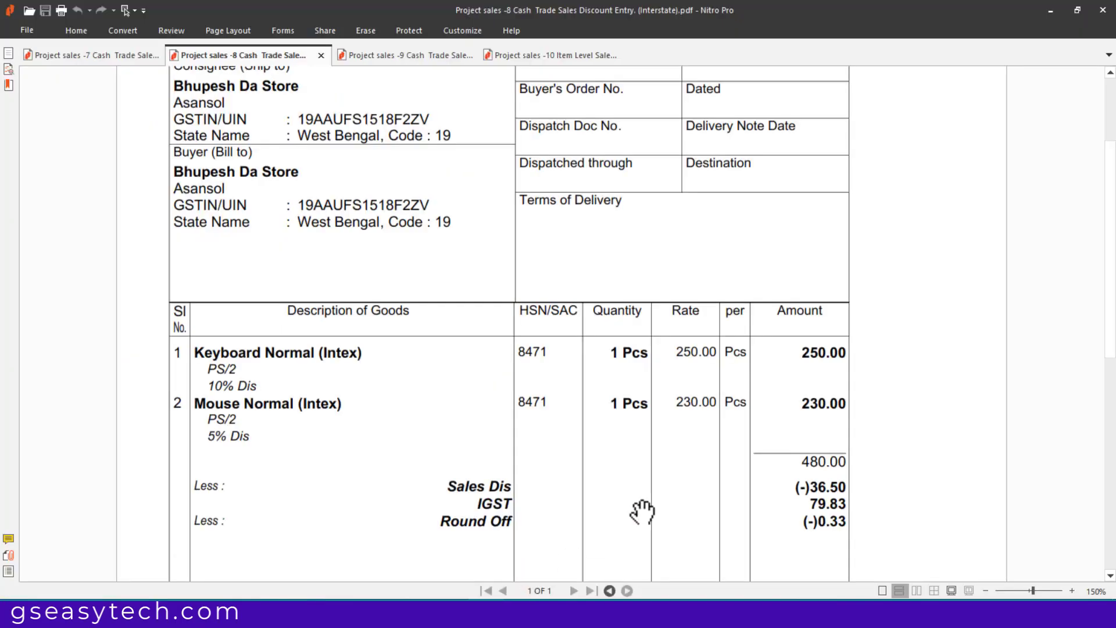
# Step: Compare the preview with the items, discount and tax summary in the project 8 sample PDF, and return to a new sales voucher in TallyPrime
pyautogui.scroll(-5, 635, 511)
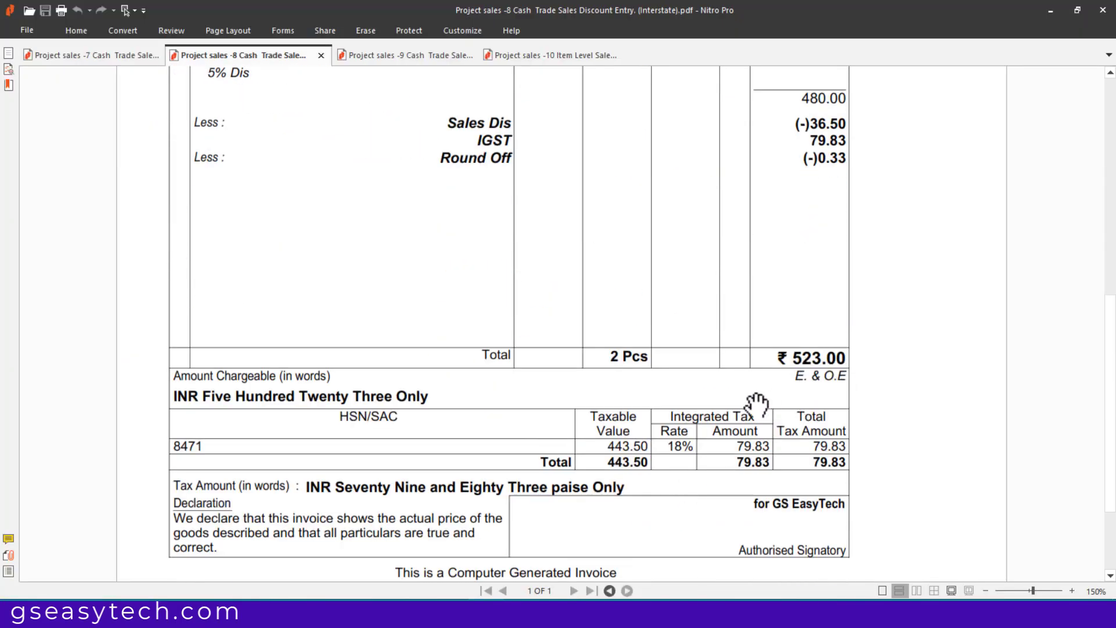
pyautogui.scroll(5, 756, 405)
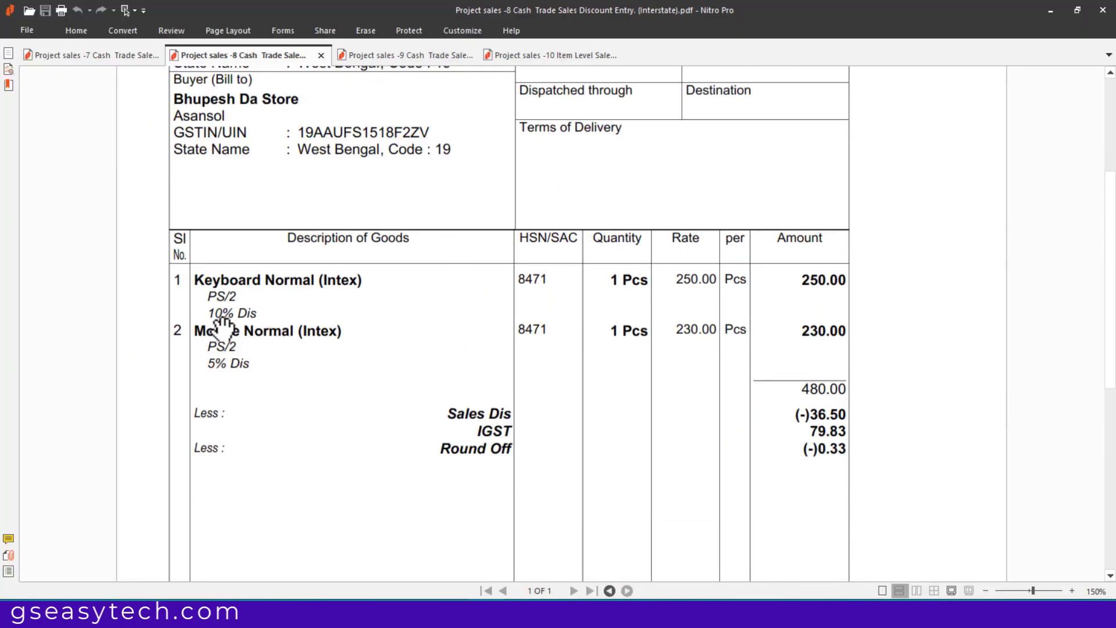
pyautogui.click(436, 614)
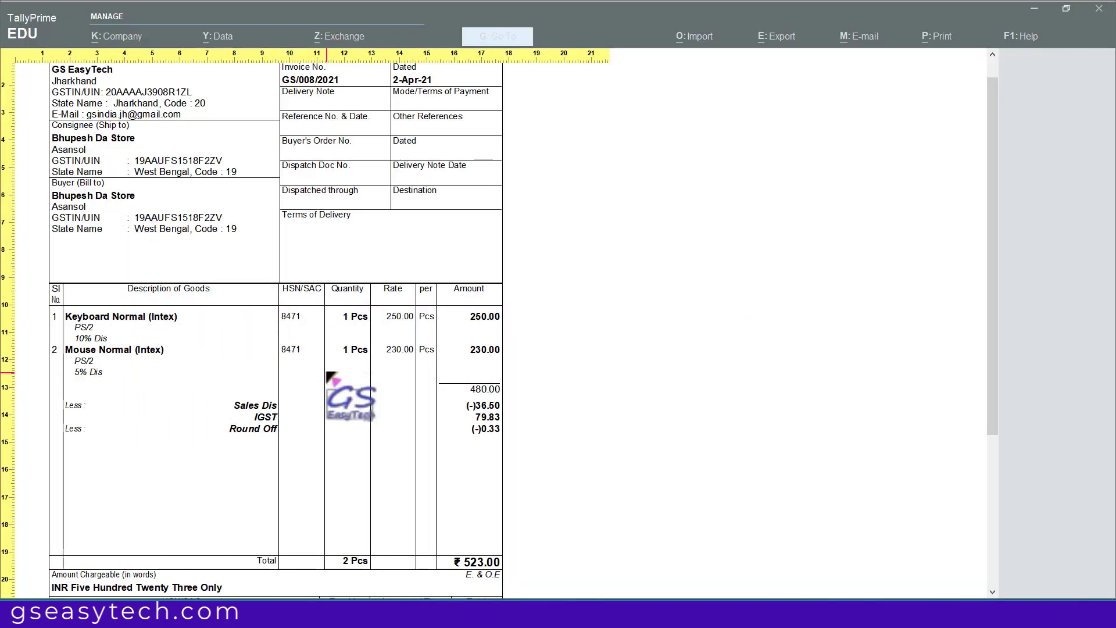
pyautogui.press('Escape')
pyautogui.press('Escape')
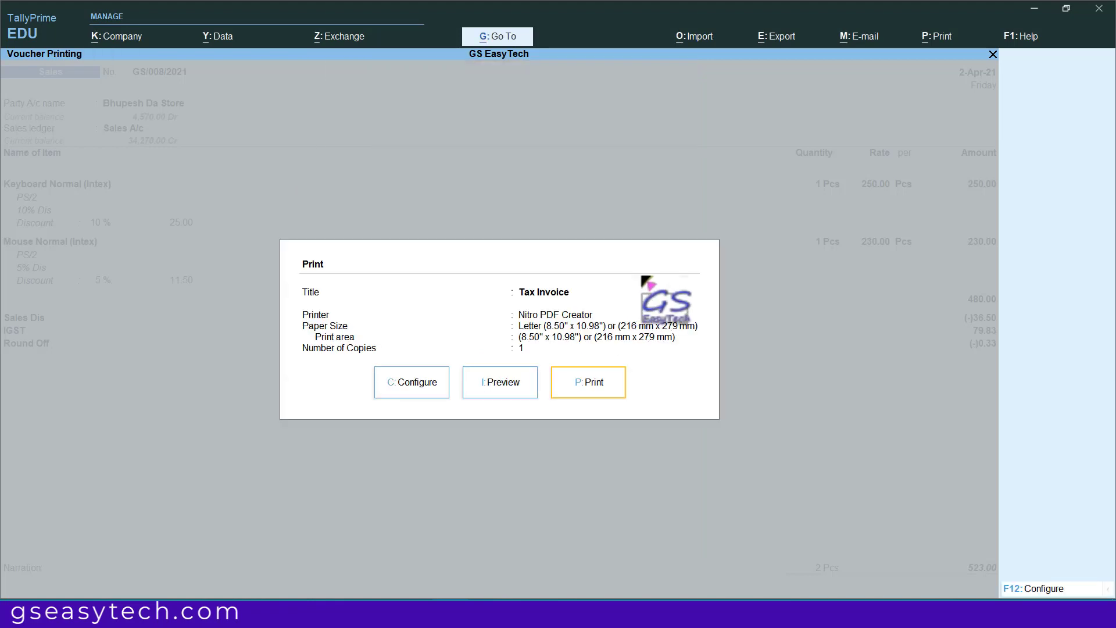
pyautogui.press('Escape')
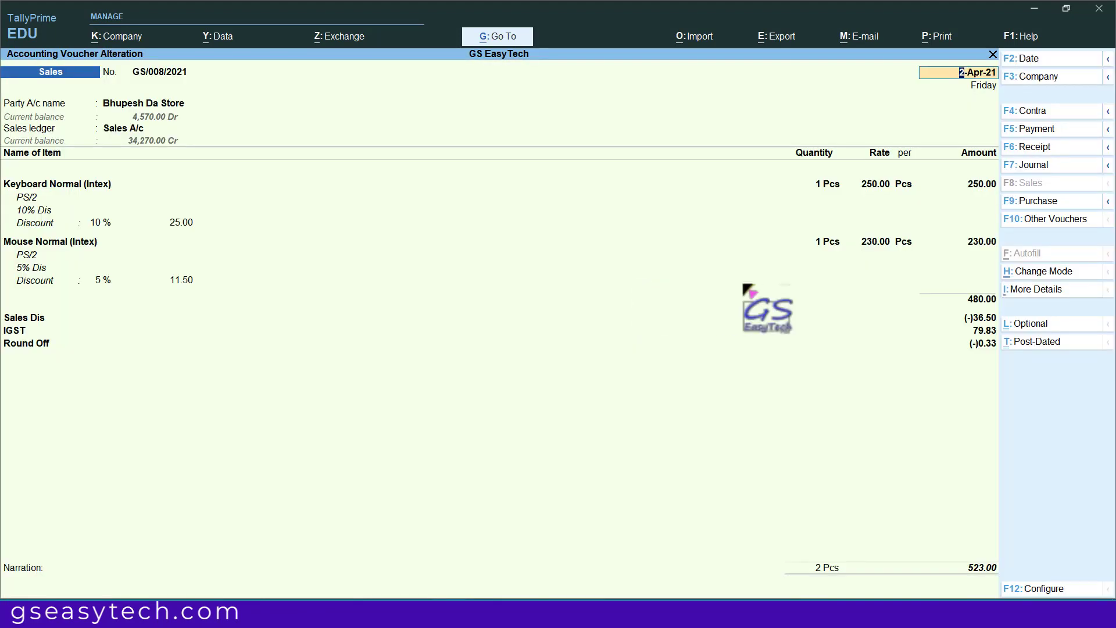
pyautogui.hotkey('ctrl', 'a')
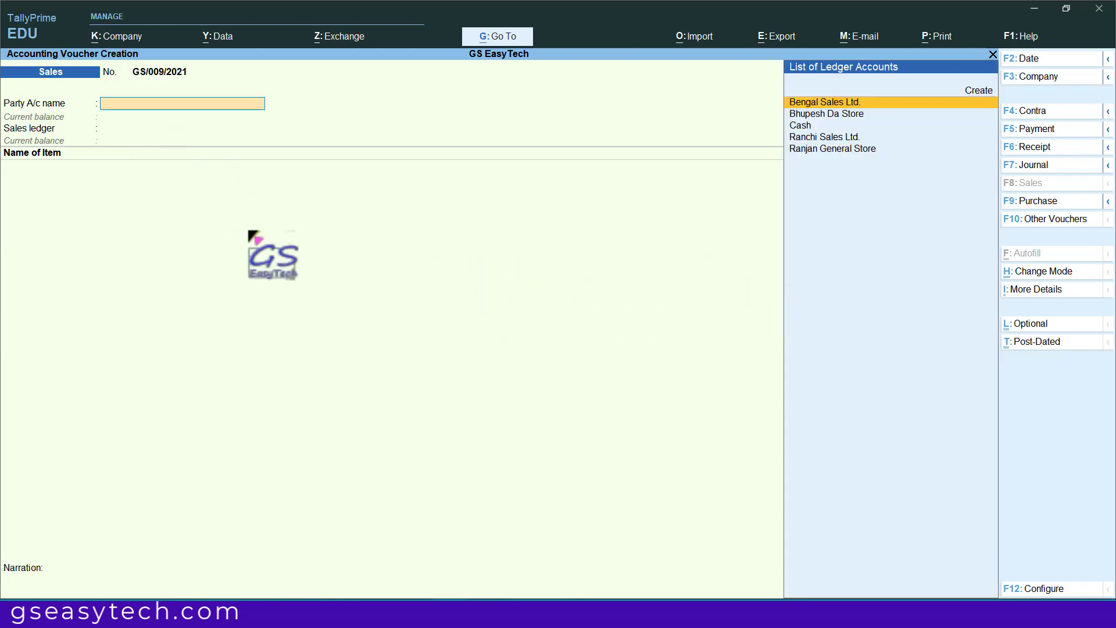
# Step: Set the new sales voucher's party to Cash with default dispatch and party details, and the sales ledger to Sales A/c
pyautogui.write('c')
pyautogui.press('Return')
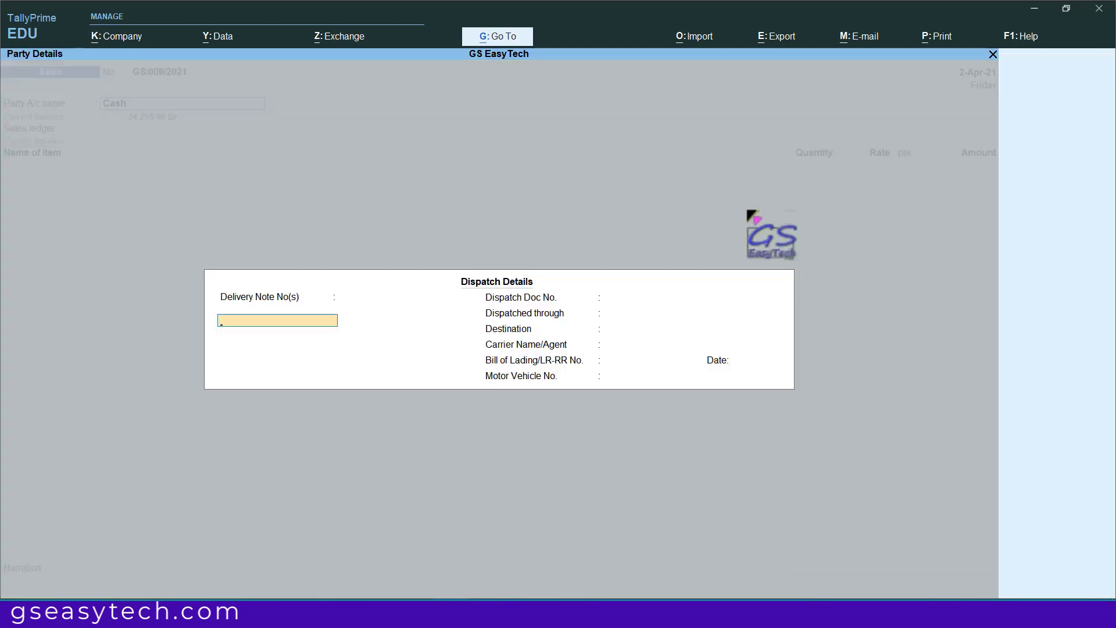
pyautogui.hotkey('ctrl', 'a')
pyautogui.hotkey('ctrl', 'a')
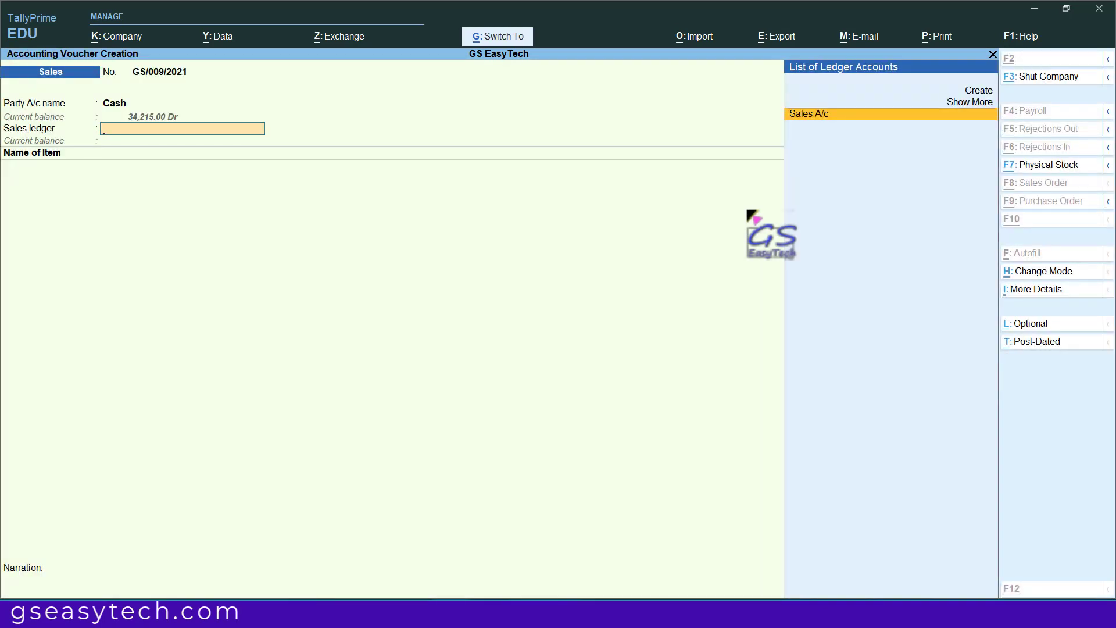
pyautogui.press('Return')
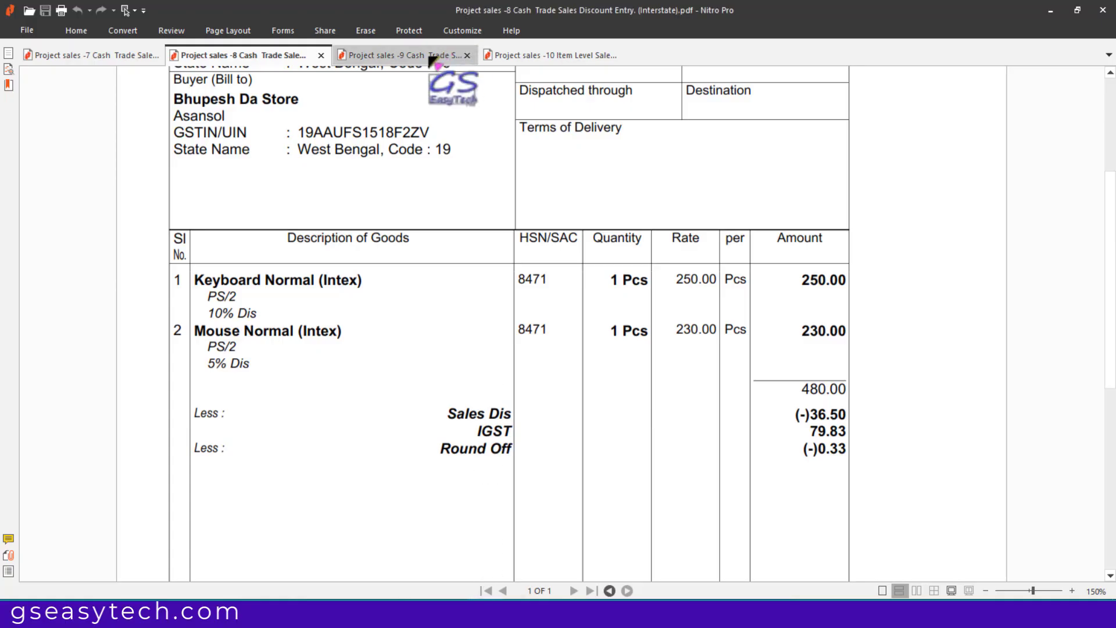
# Step: Consult the project 9 cash sale sample PDF, and add Mouse Normal (Intex) in TallyPrime with description lines PS/2 and 5% Dis
pyautogui.click(435, 55)
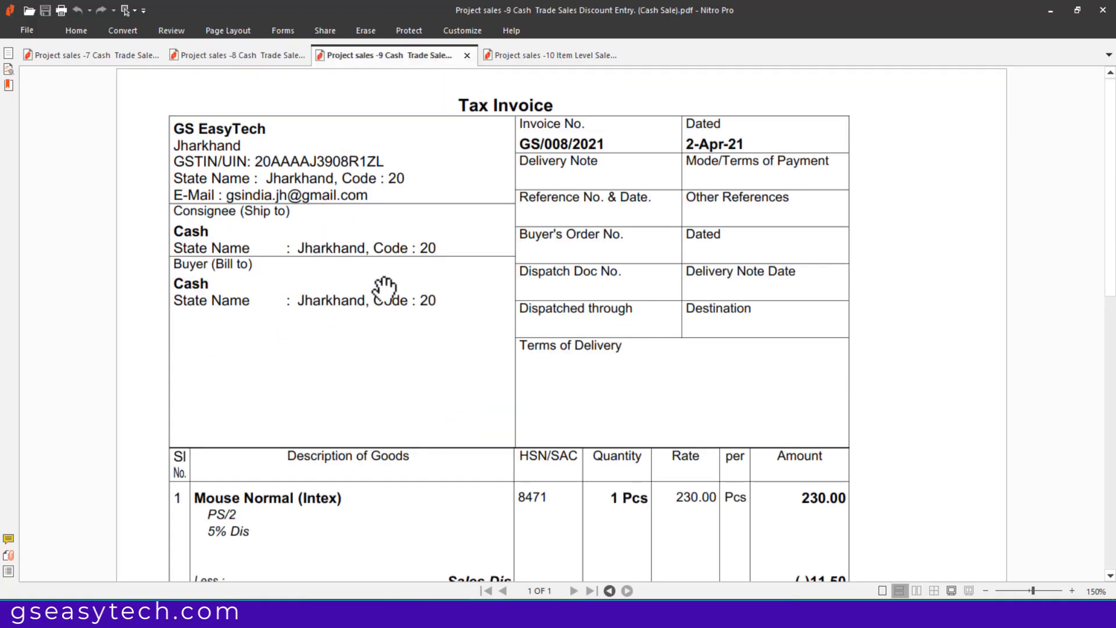
pyautogui.scroll(-4, 386, 291)
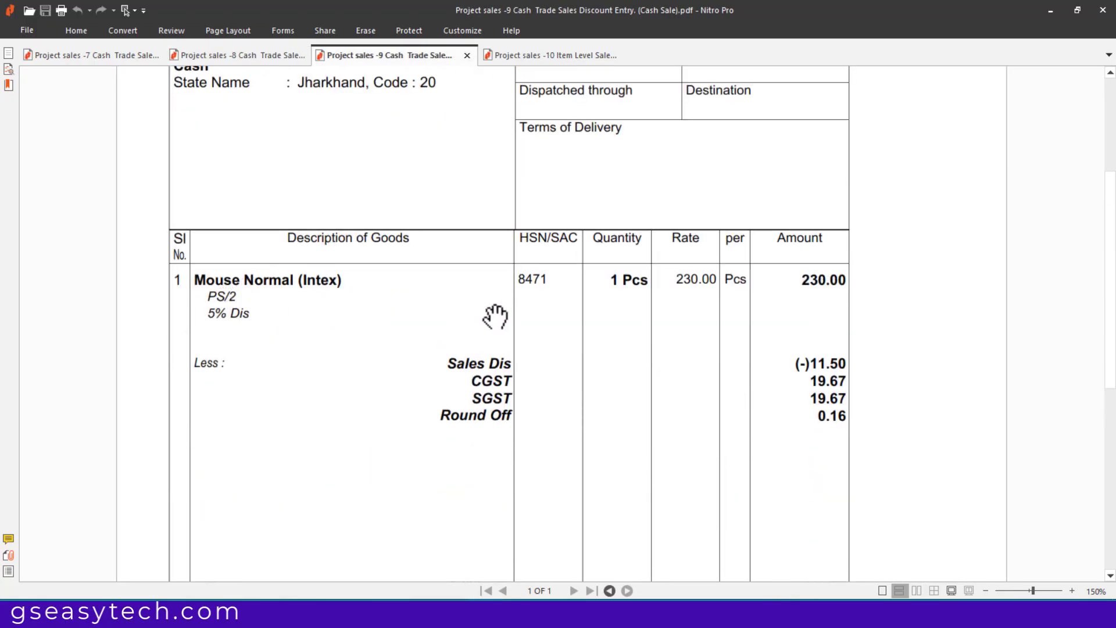
pyautogui.scroll(2, 251, 448)
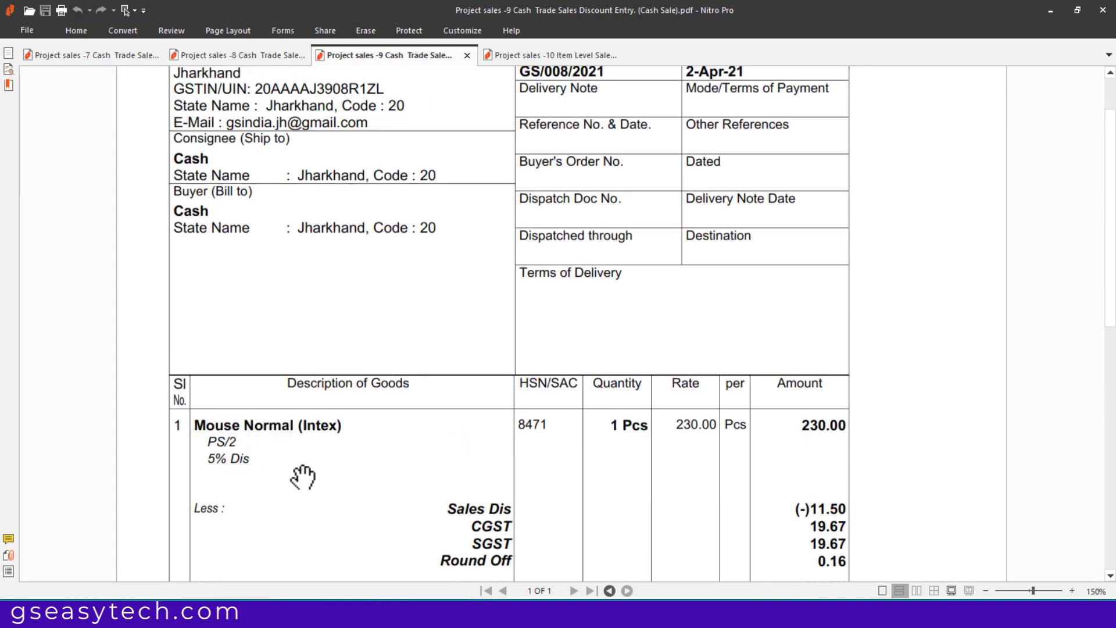
pyautogui.hotkey('alt', 'Tab')
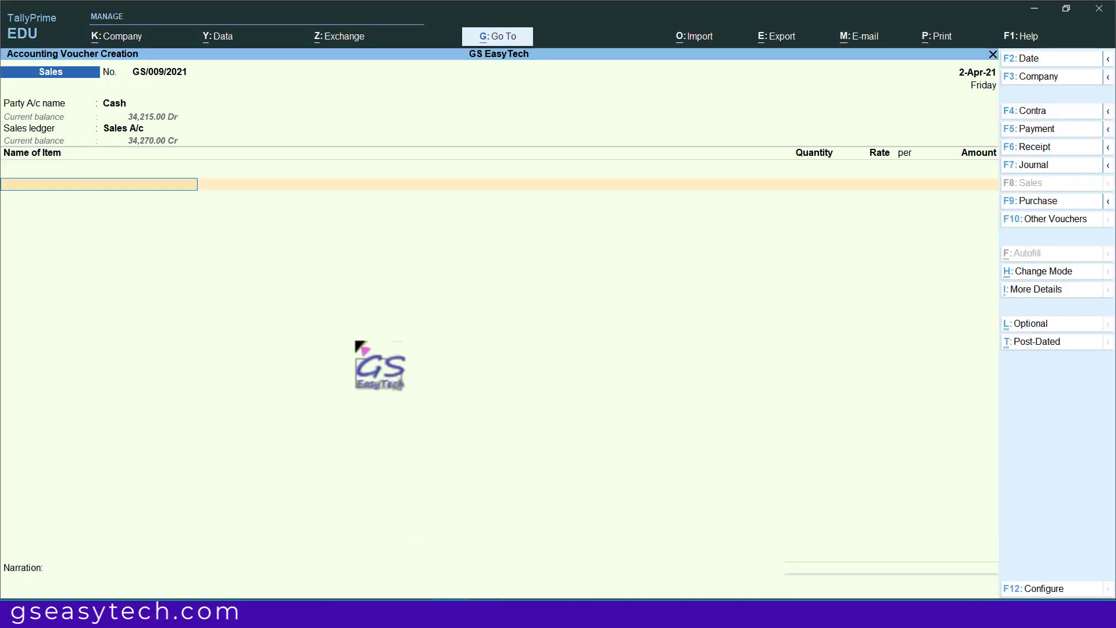
pyautogui.write('m')
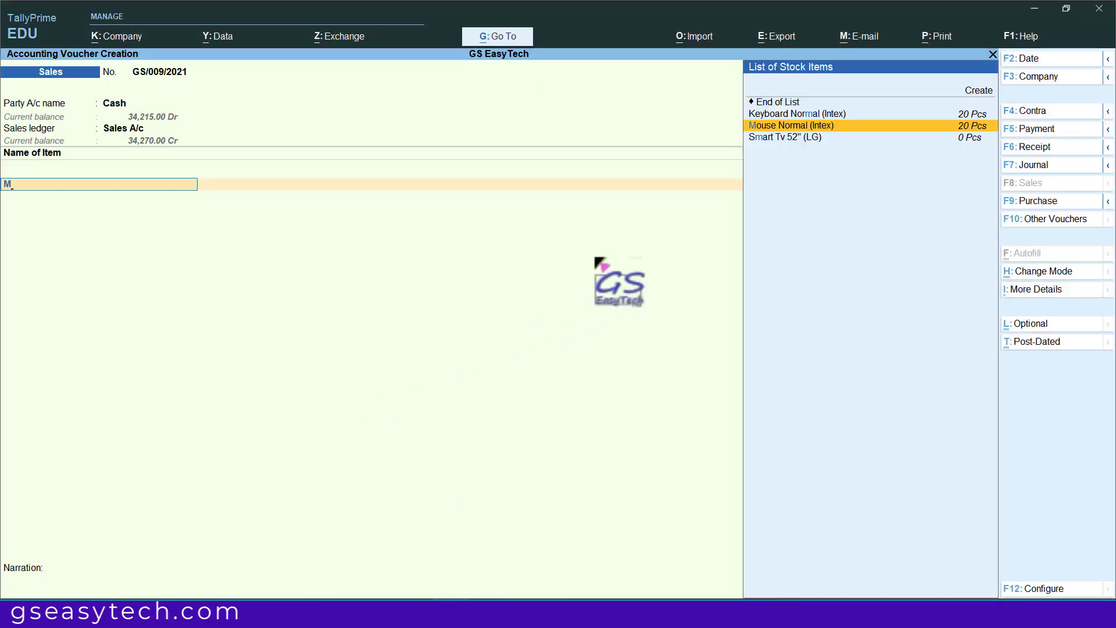
pyautogui.press('Return')
pyautogui.write('P')
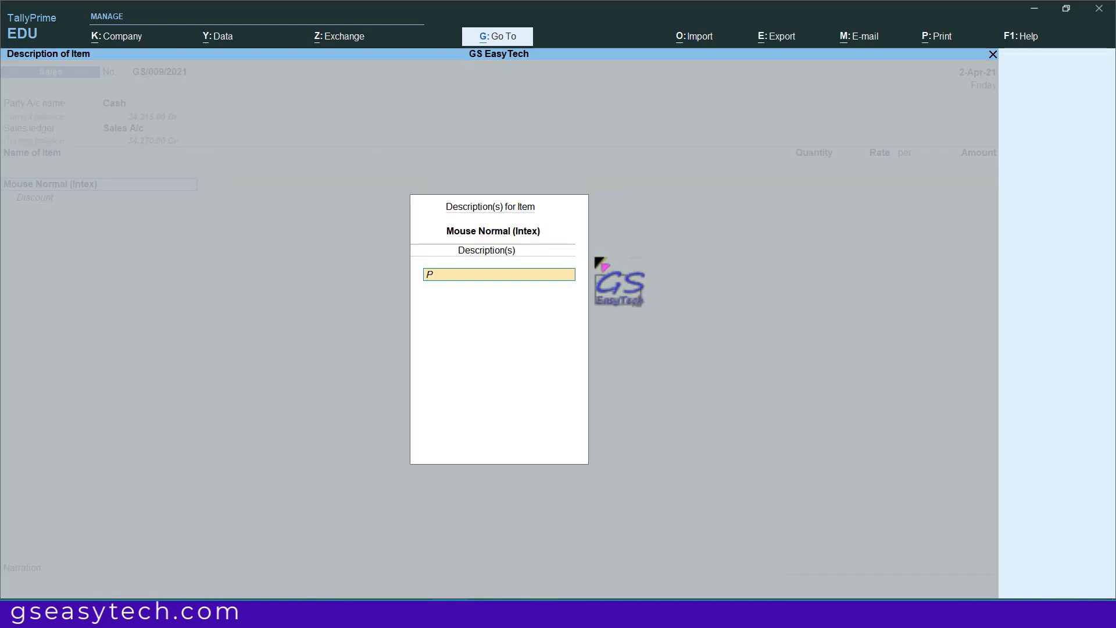
pyautogui.write('S/2')
pyautogui.press('Return')
pyautogui.write('5')
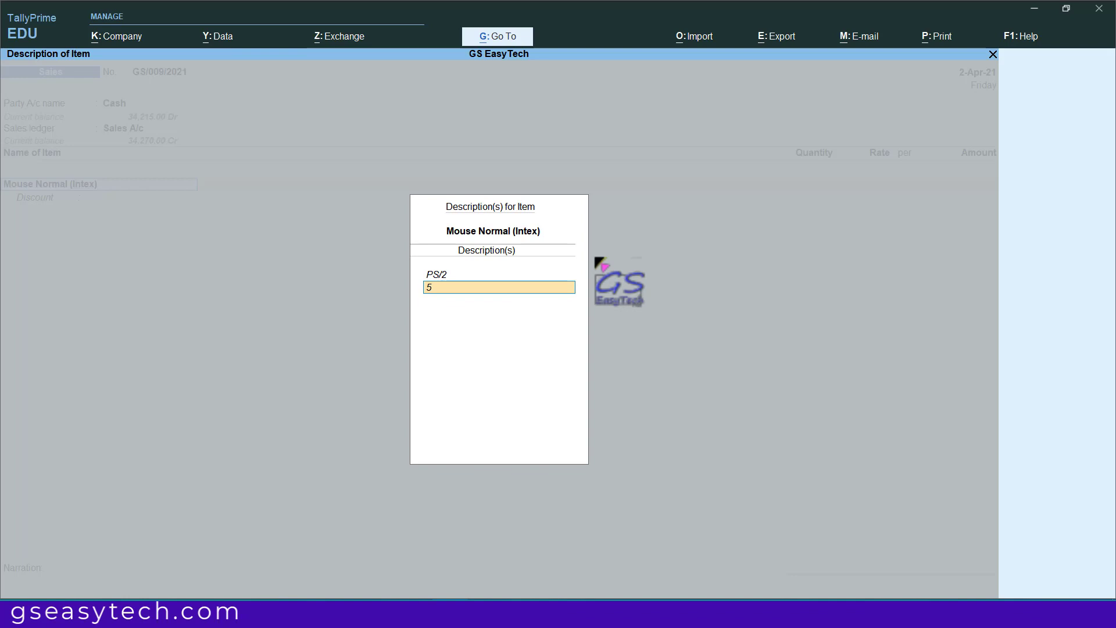
pyautogui.write('% D')
pyautogui.press('Return')
pyautogui.press('Return')
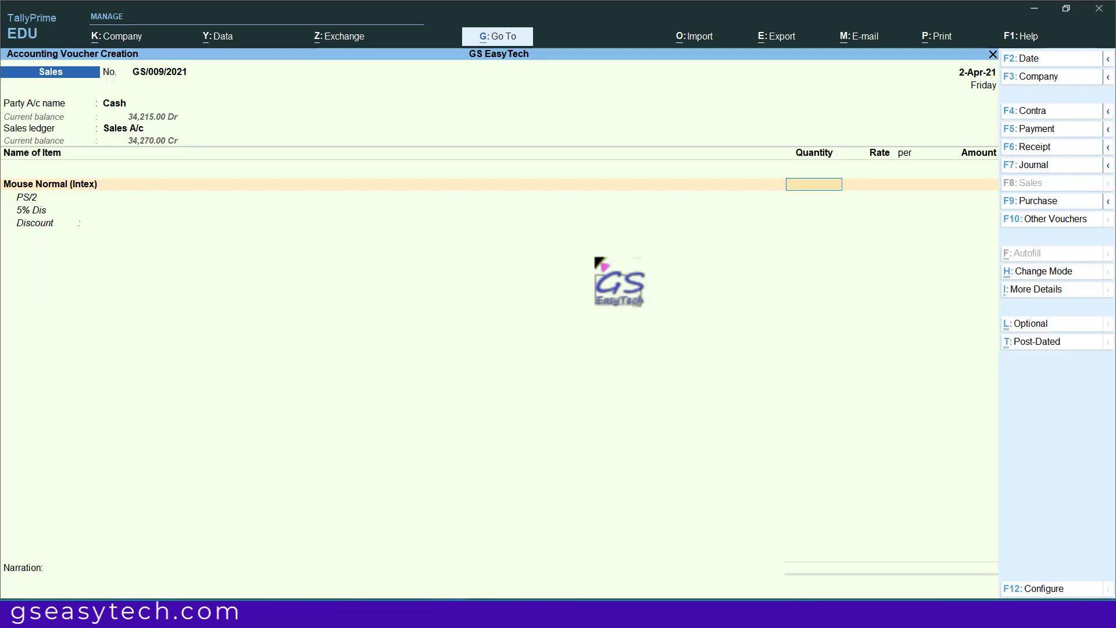
# Step: Enter 1 Pcs at a rate of 230.00 and a 5% discount for Mouse Normal (Intex), and end the item list
pyautogui.press('Return')
pyautogui.press('Return')
pyautogui.press('Return')
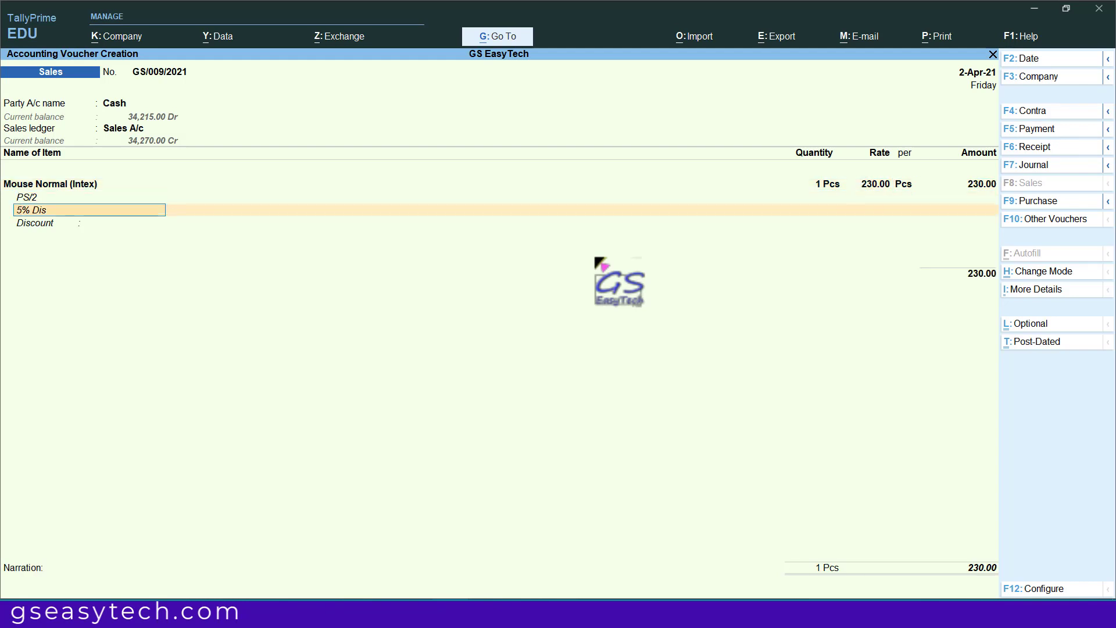
pyautogui.press('Return')
pyautogui.press('Return')
pyautogui.write('5')
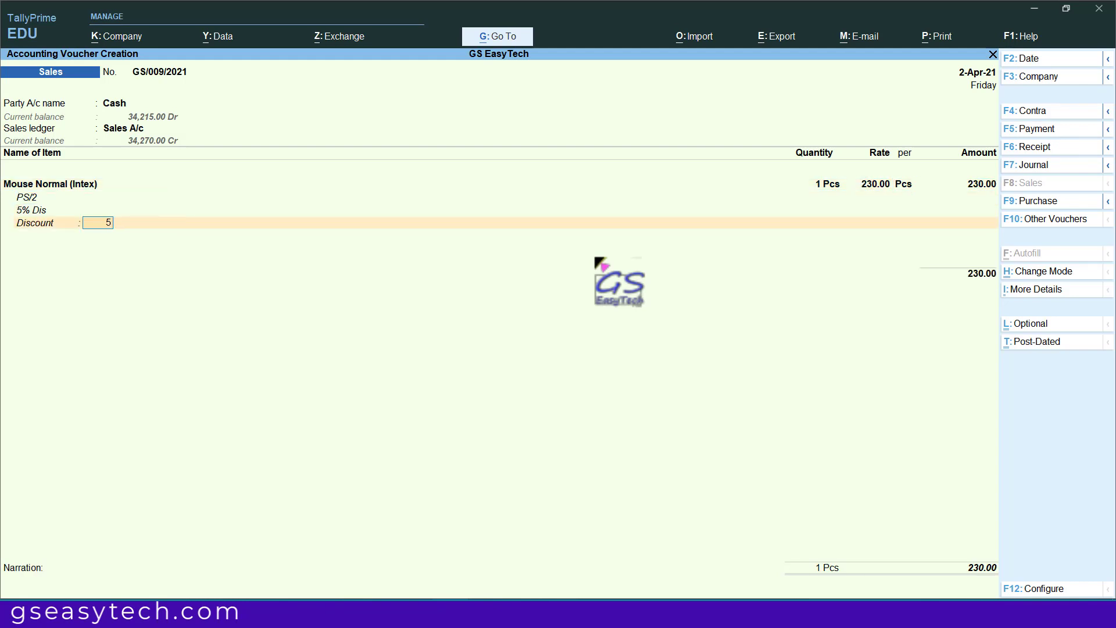
pyautogui.press('Return')
pyautogui.press('Return')
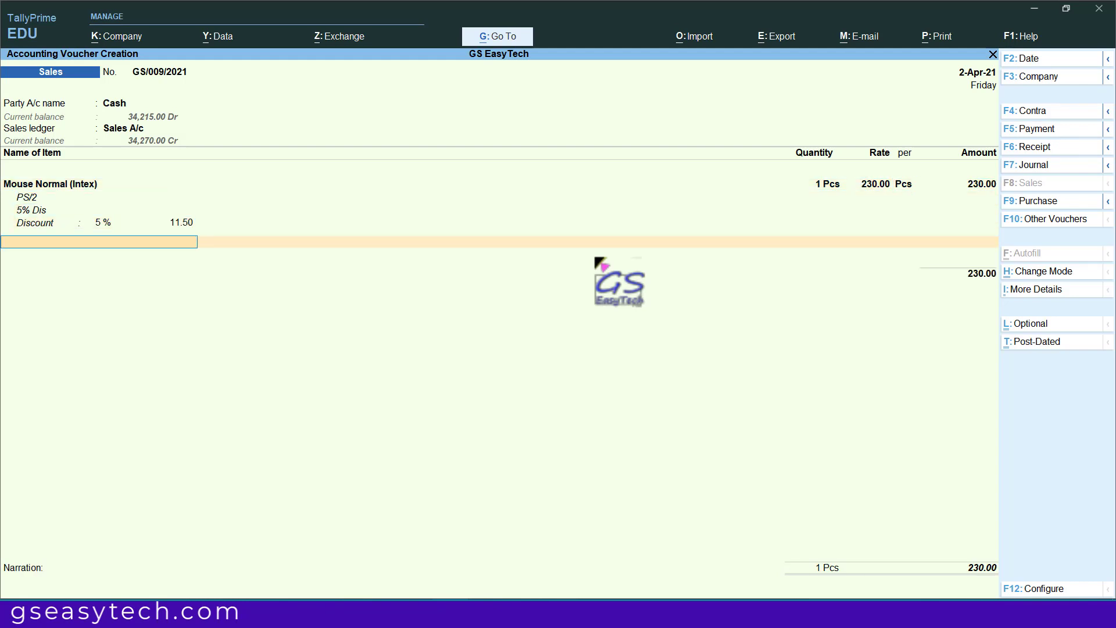
pyautogui.press('Return')
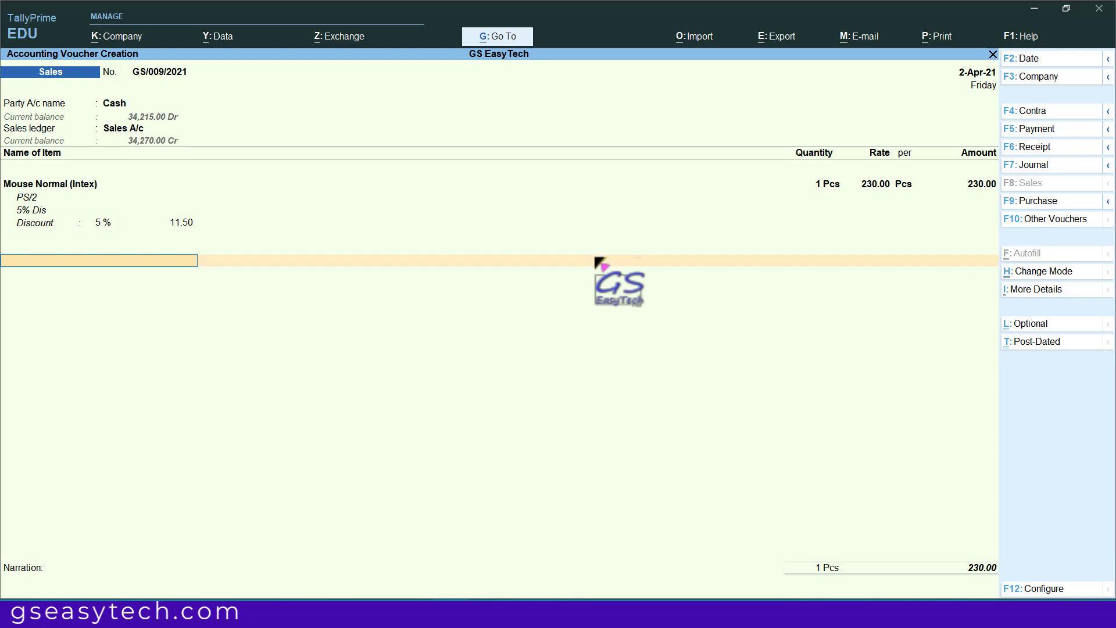
# Step: Add the Sales Dis ledger below the items with its calculated discount amount
pyautogui.write('S')
pyautogui.press('Down')
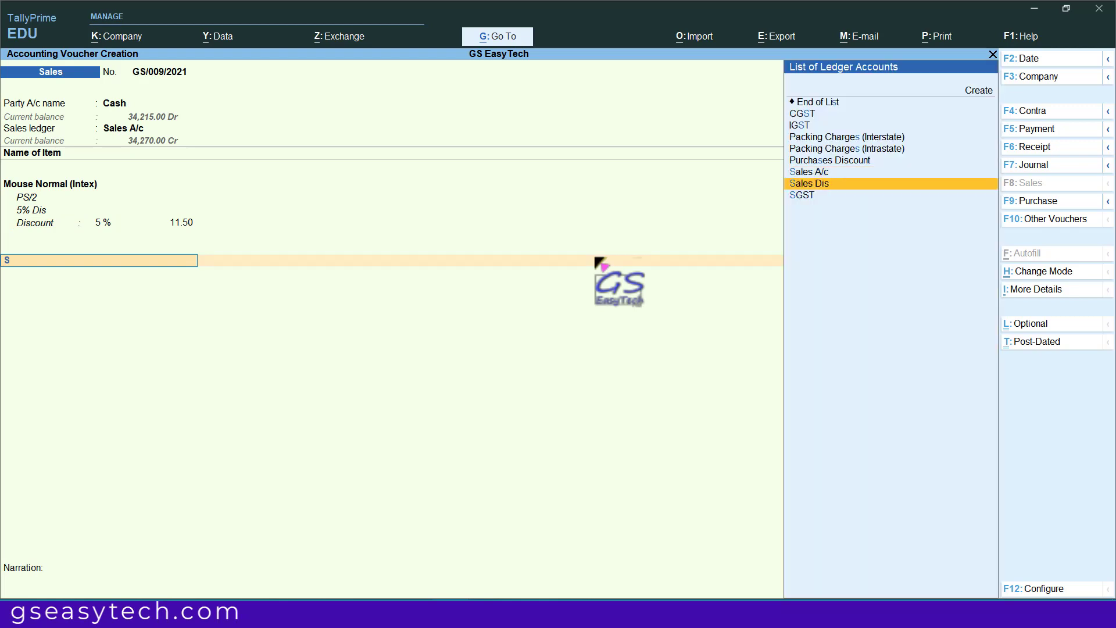
pyautogui.press('Return')
pyautogui.press('Return')
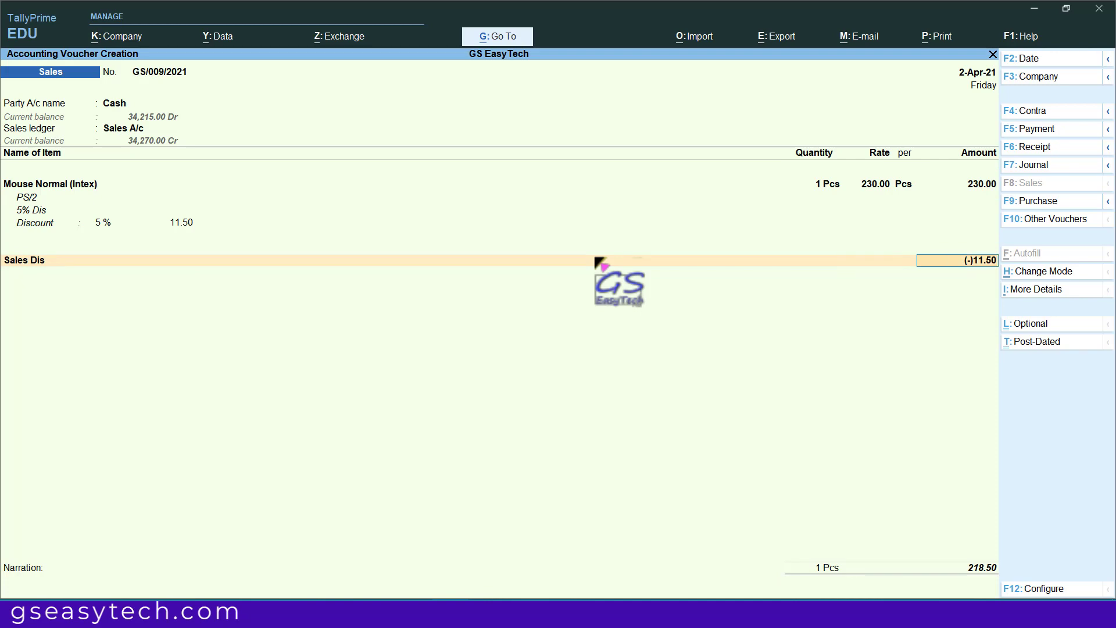
pyautogui.press('Return')
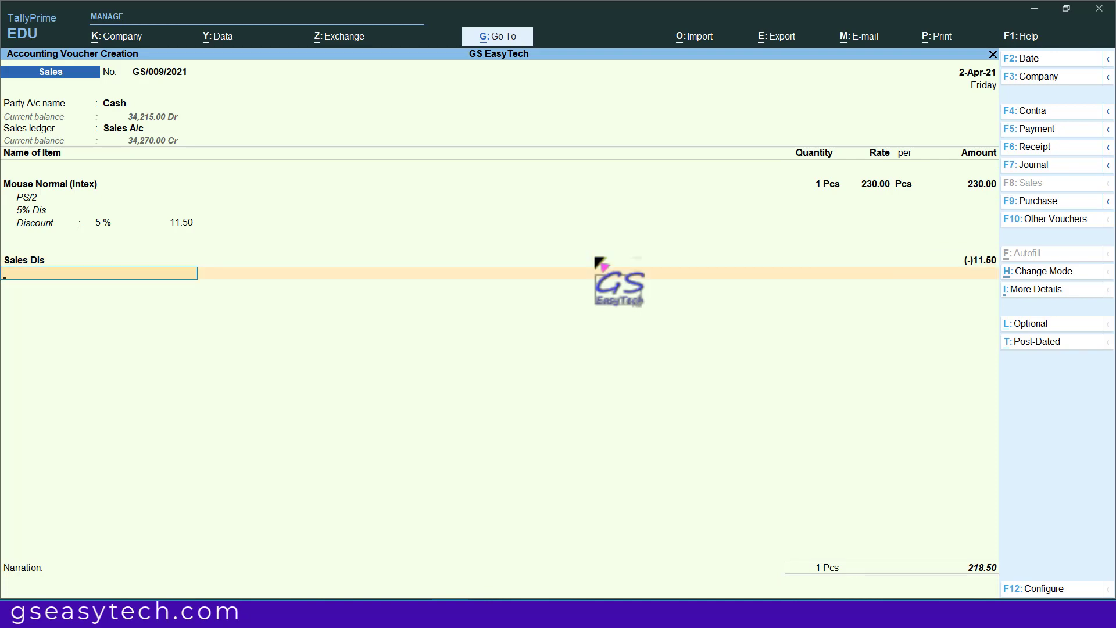
# Step: Add the CGST, SGST and Round Off ledgers to the cash sales voucher with their calculated amounts
pyautogui.write('cg')
pyautogui.press('Return')
pyautogui.press('Return')
pyautogui.press('Return')
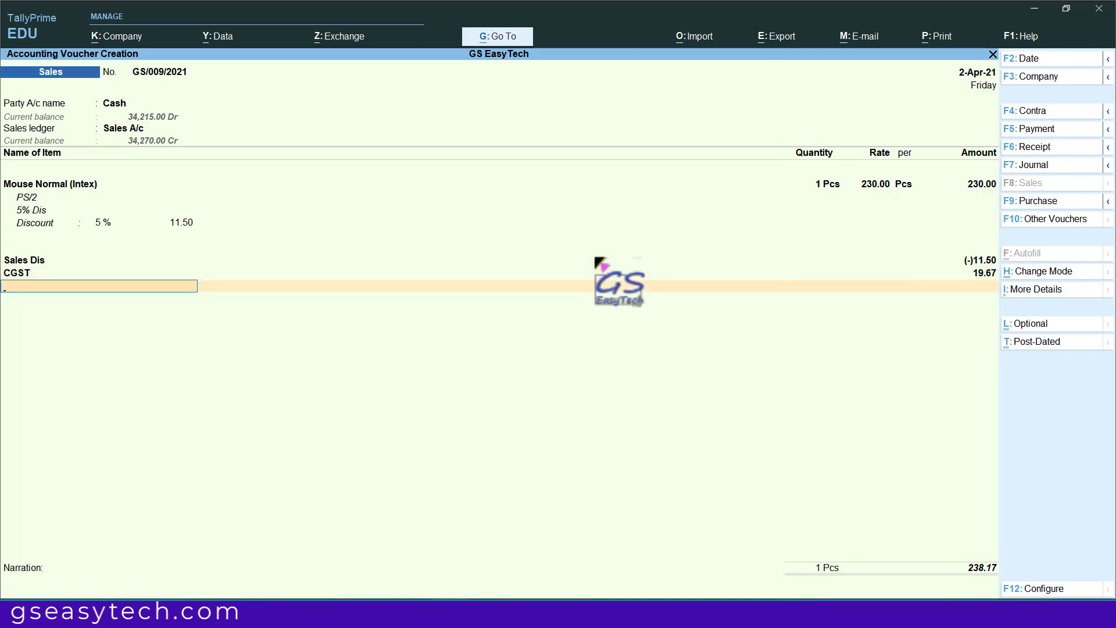
pyautogui.write('sg')
pyautogui.press('Return')
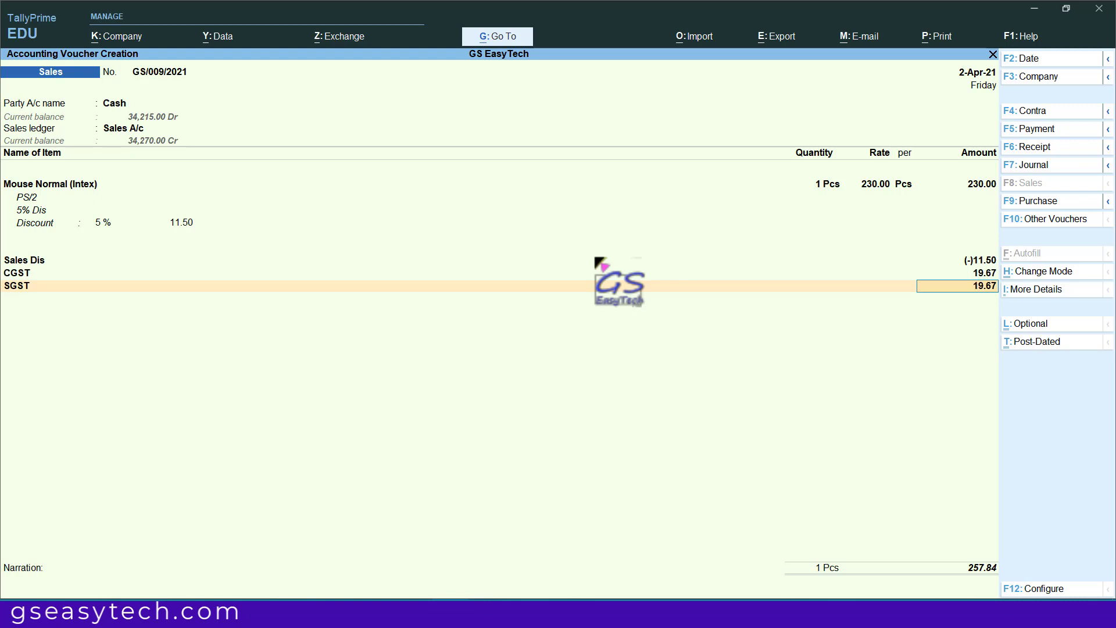
pyautogui.press('Return')
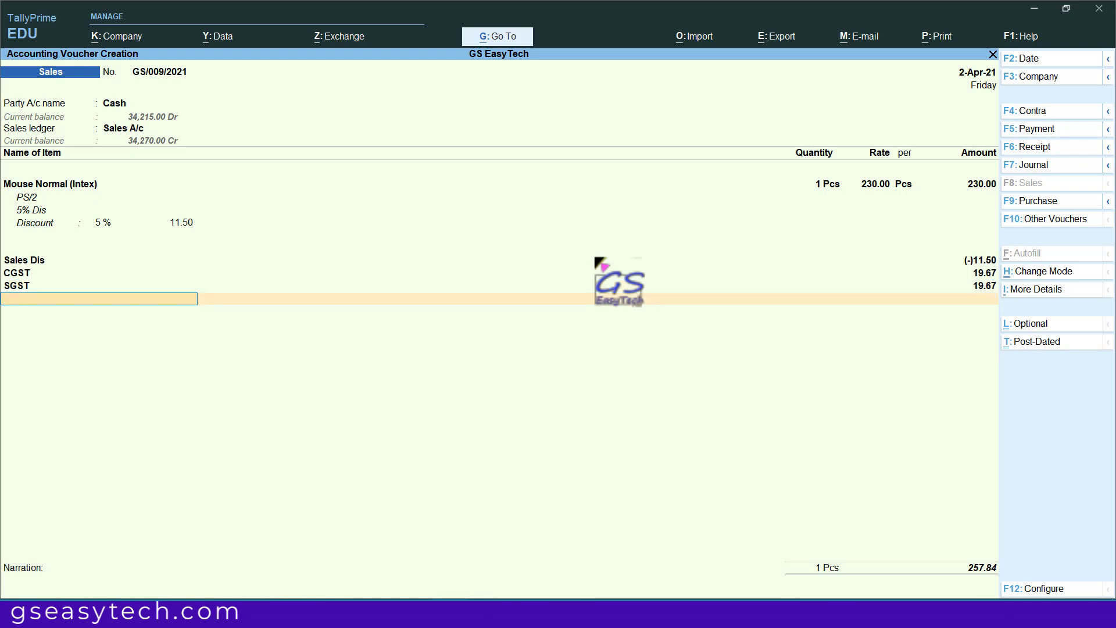
pyautogui.write('R')
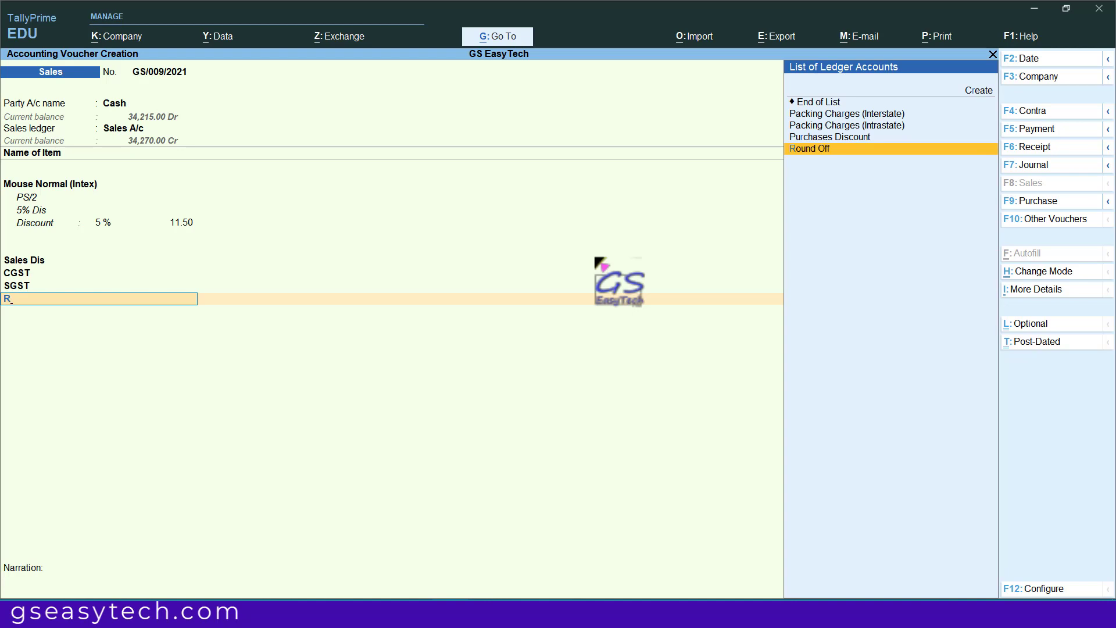
pyautogui.press('Return')
pyautogui.press('Return')
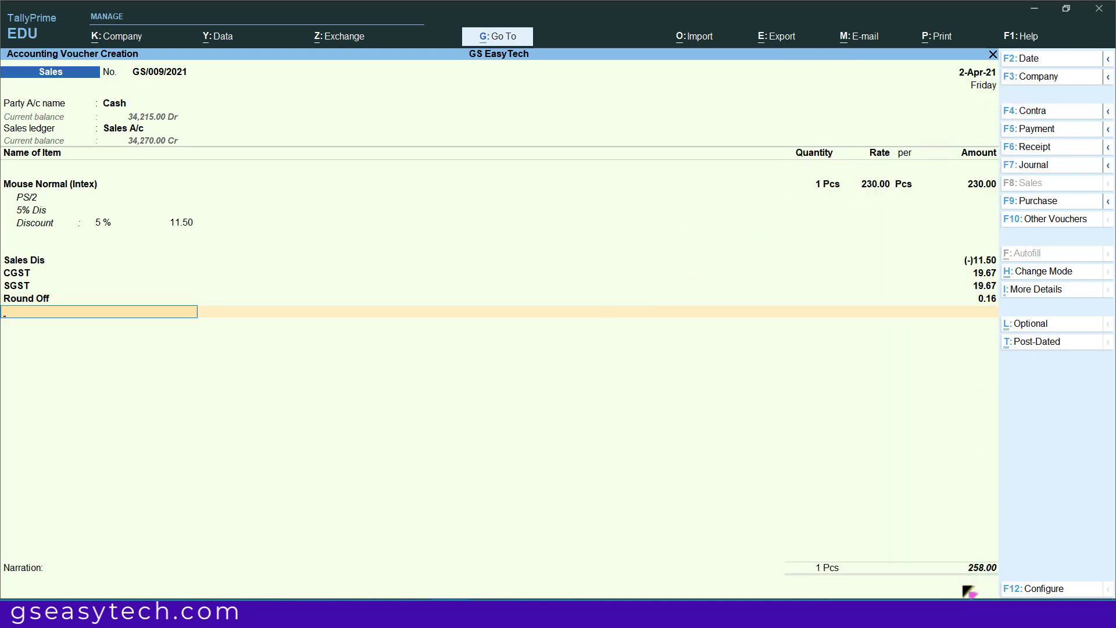
# Step: Switch to Nitro Pro and check the voucher against the discount, tax and total in the project 9 sample PDF
pyautogui.click(449, 613)
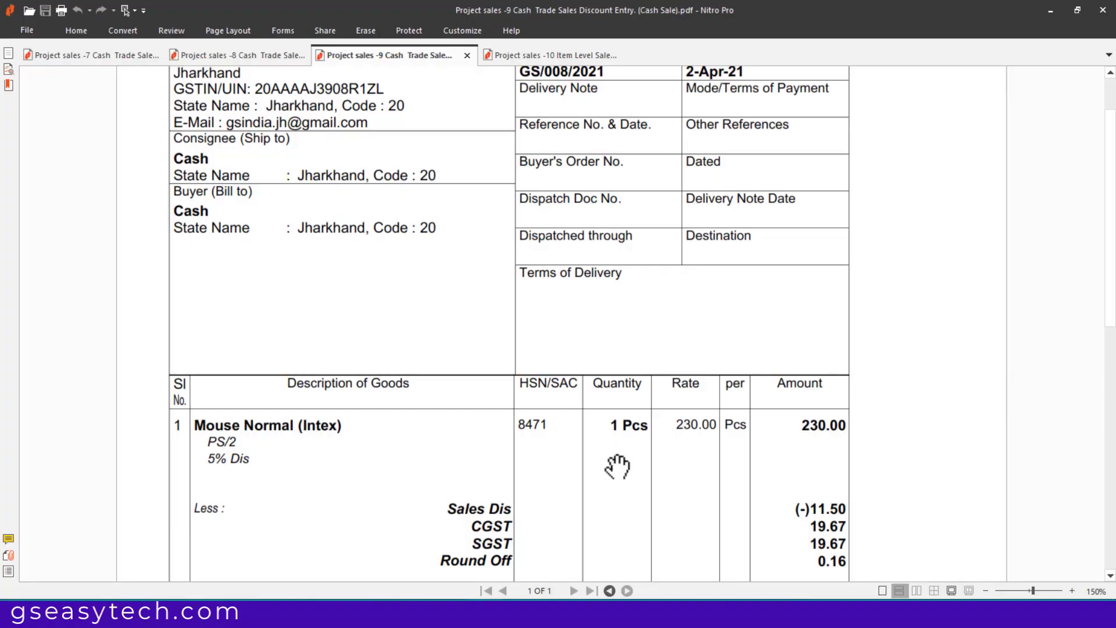
pyautogui.scroll(-5, 618, 468)
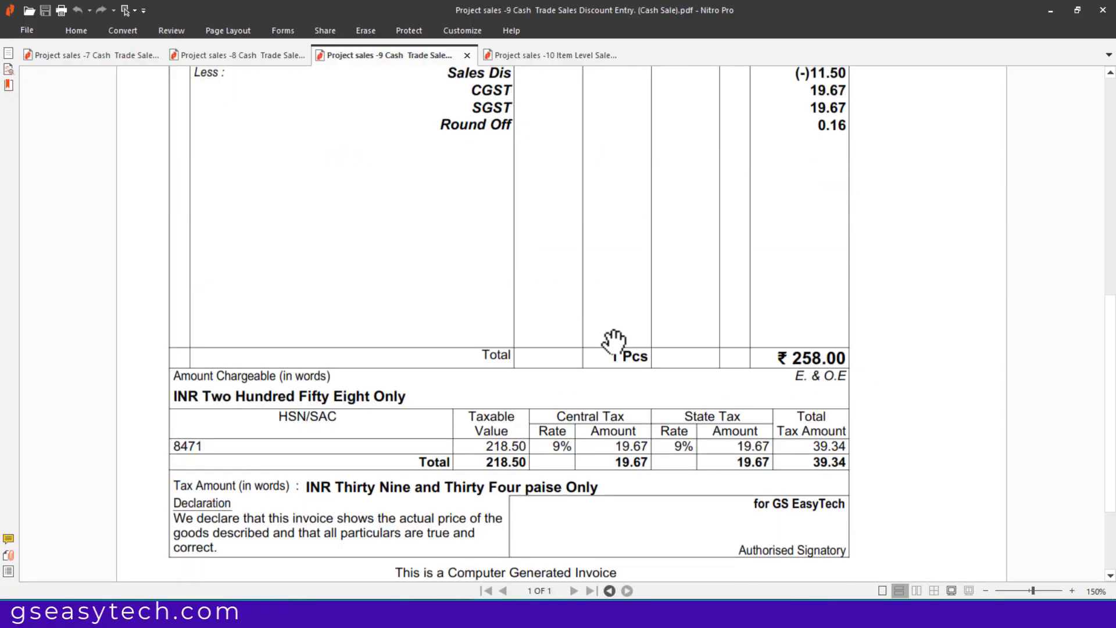
pyautogui.scroll(5, 611, 347)
# Step: Open the project 10 item-level discount sample PDF and examine its item lines, Disc. % column and tax ledgers
pyautogui.click(542, 61)
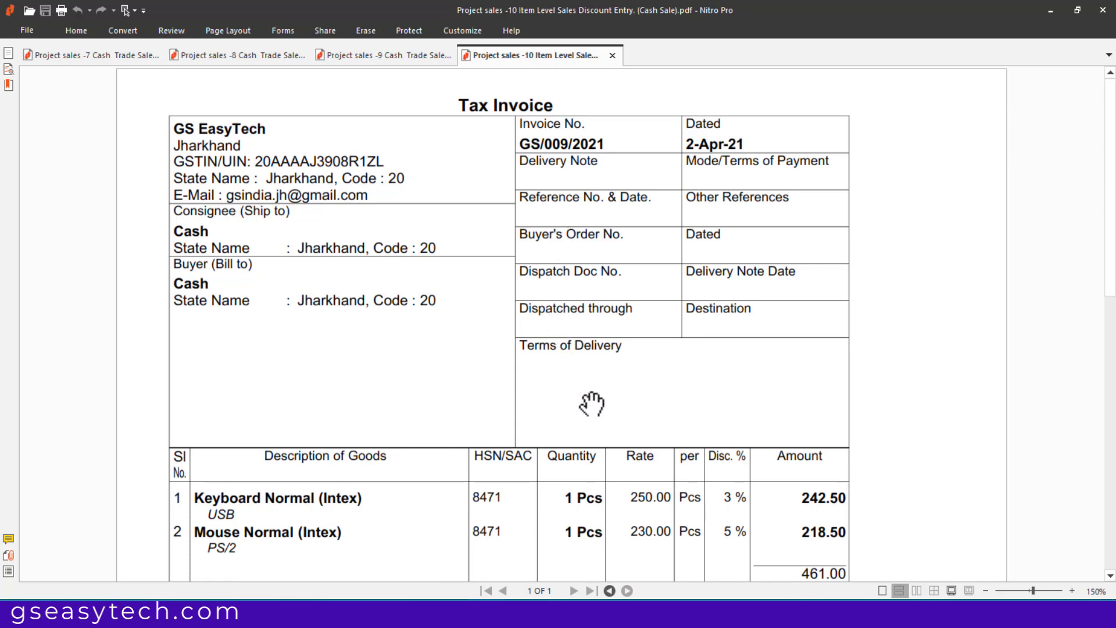
pyautogui.scroll(-3, 593, 403)
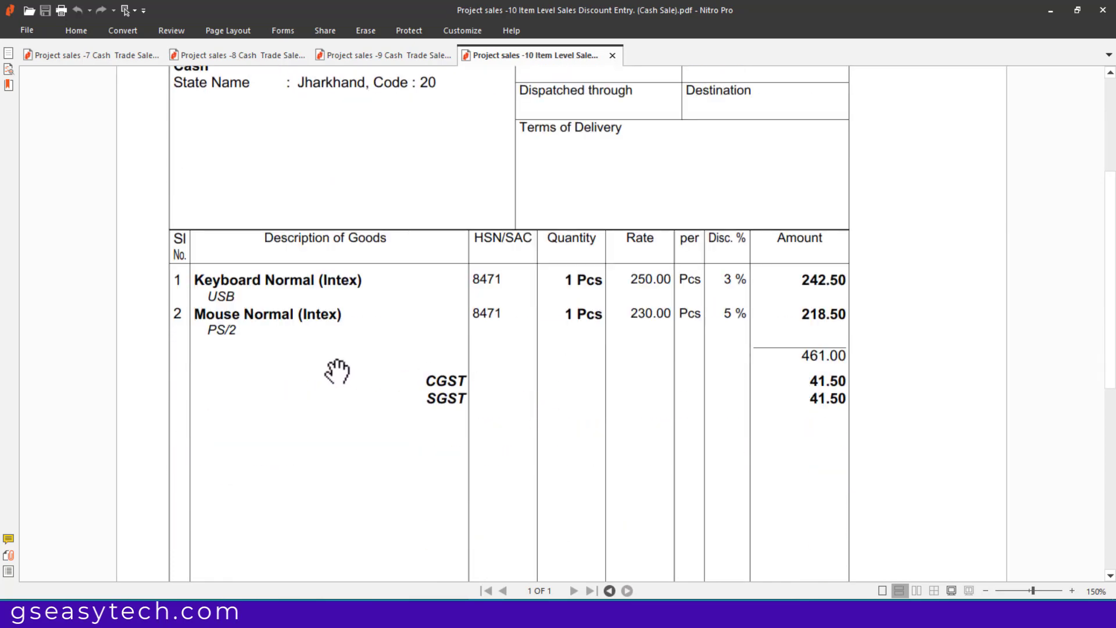
pyautogui.scroll(-1, 340, 372)
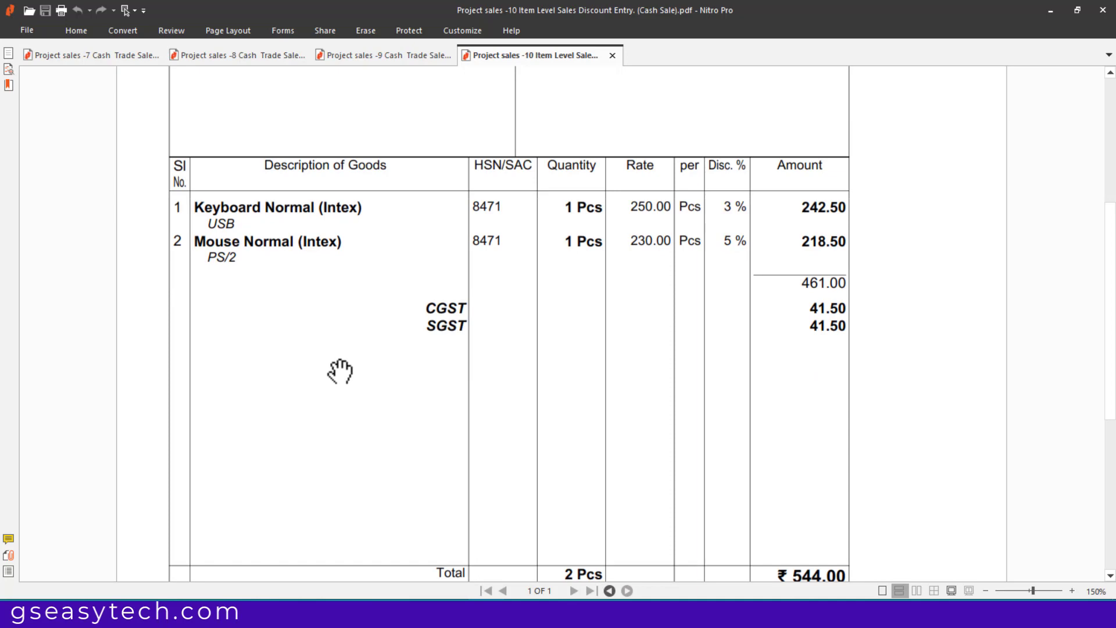
pyautogui.hotkey('ctrl', 'alt', 'd')
pyautogui.moveTo(383, 269)
pyautogui.mouseDown()
pyautogui.moveTo(426, 289)
pyautogui.moveTo(778, 312)
pyautogui.mouseUp()
pyautogui.moveTo(703, 137)
pyautogui.mouseDown()
pyautogui.moveTo(747, 420)
pyautogui.moveTo(741, 512)
pyautogui.mouseUp()
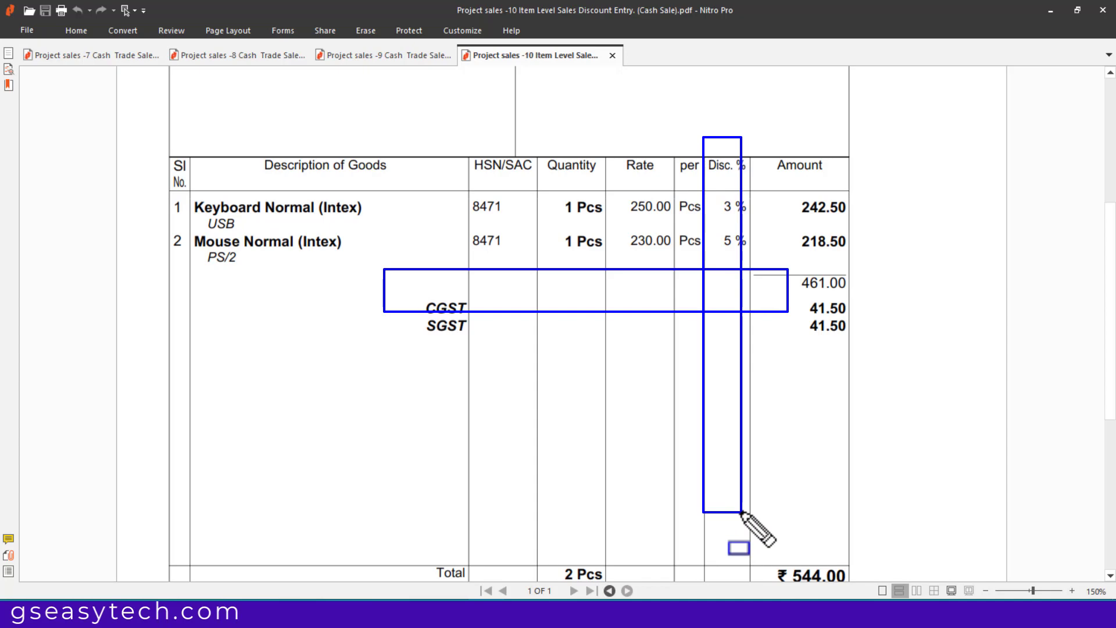
pyautogui.press('Escape')
pyautogui.scroll(3, 709, 374)
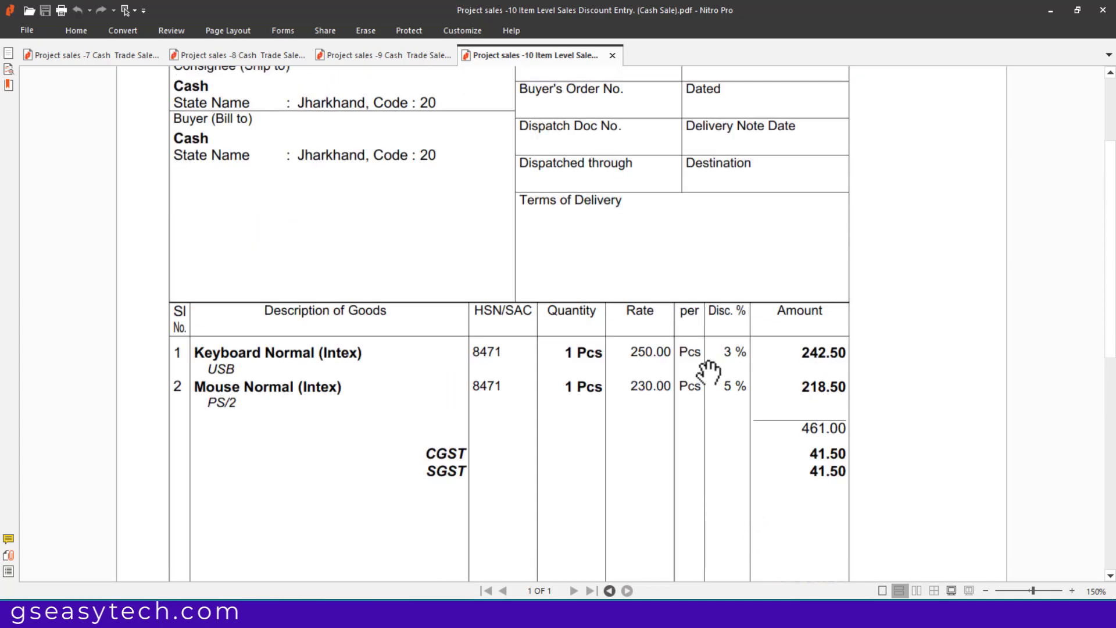
pyautogui.scroll(3, 709, 373)
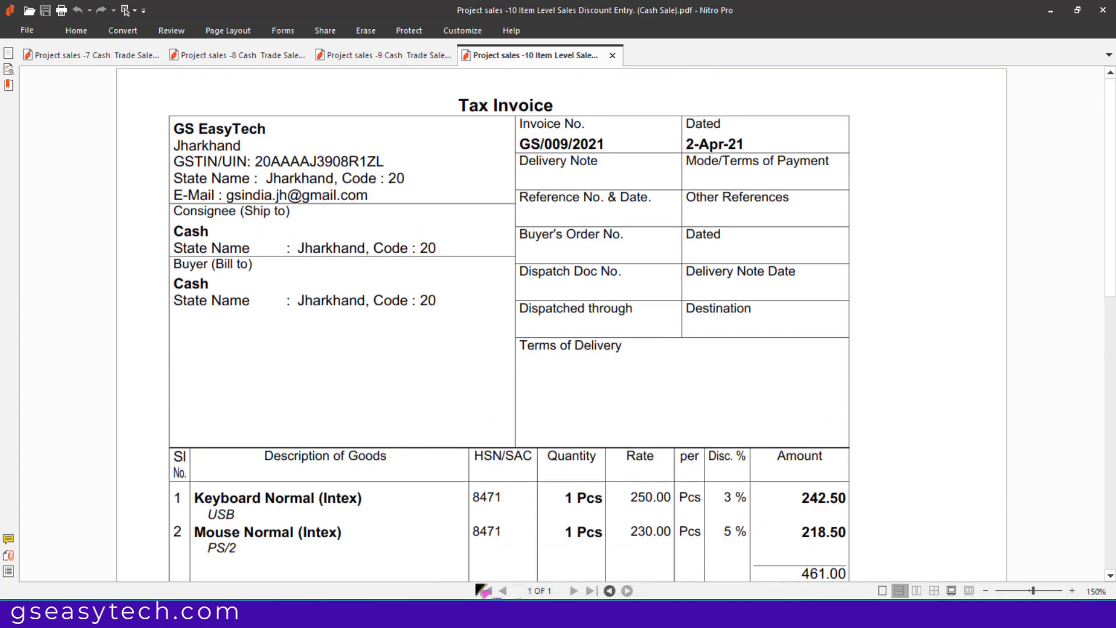
# Step: Return to TallyPrime, finish the project 9 cash sales voucher without a narration, and save it
pyautogui.click(451, 613)
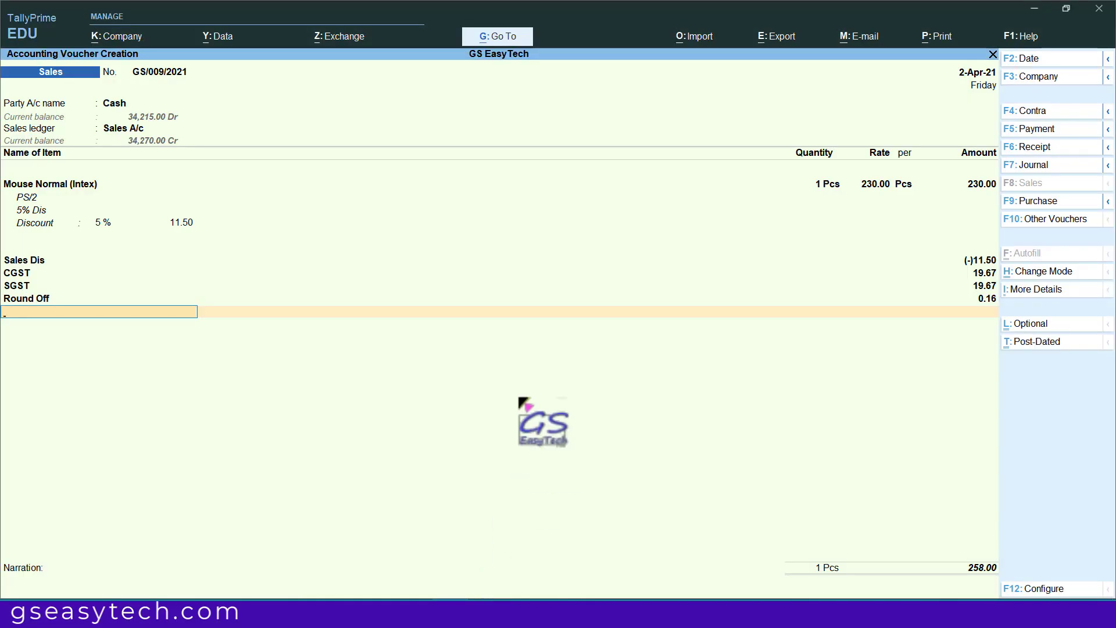
pyautogui.press('Return')
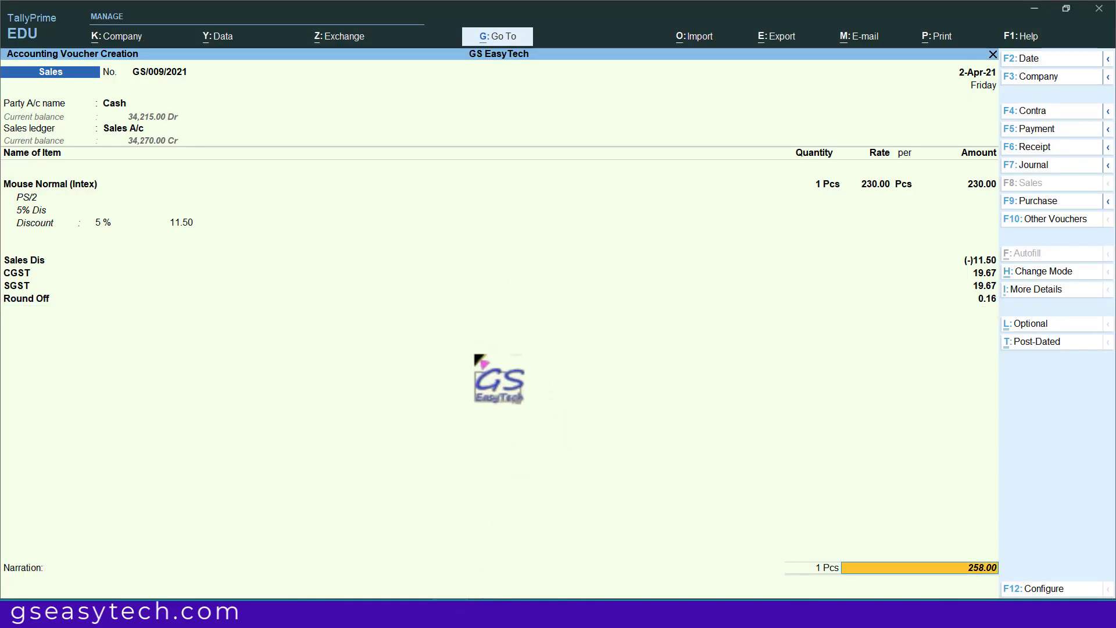
pyautogui.press('Return')
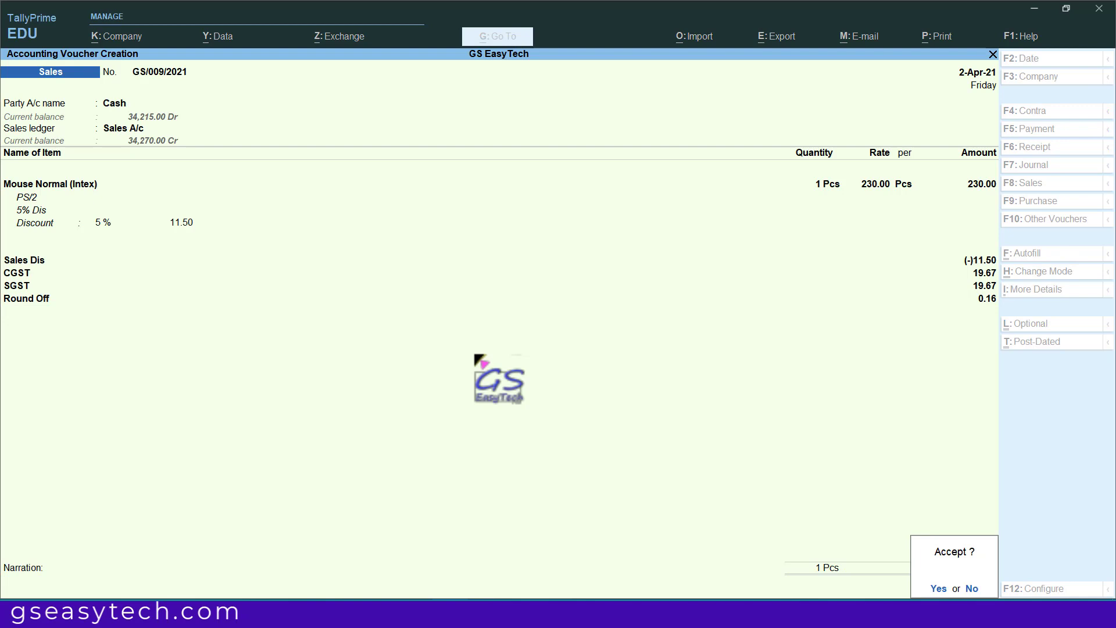
pyautogui.press('Return')
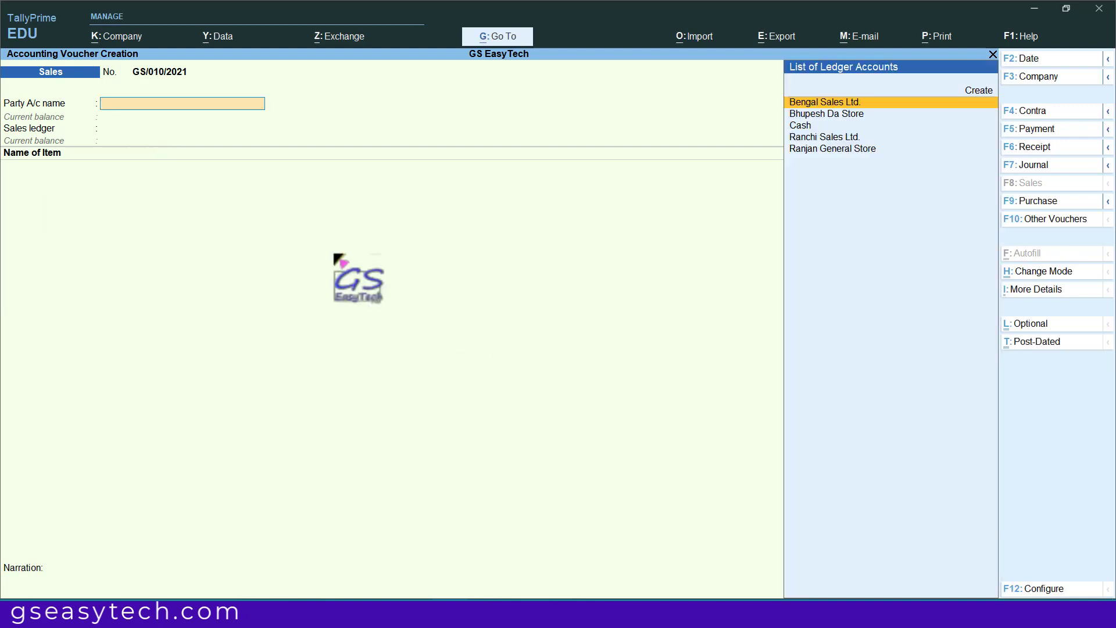
# Step: Set the company feature Use Discount column in invoices to Yes, keep the existing GST details, and save the features
pyautogui.click(120, 37)
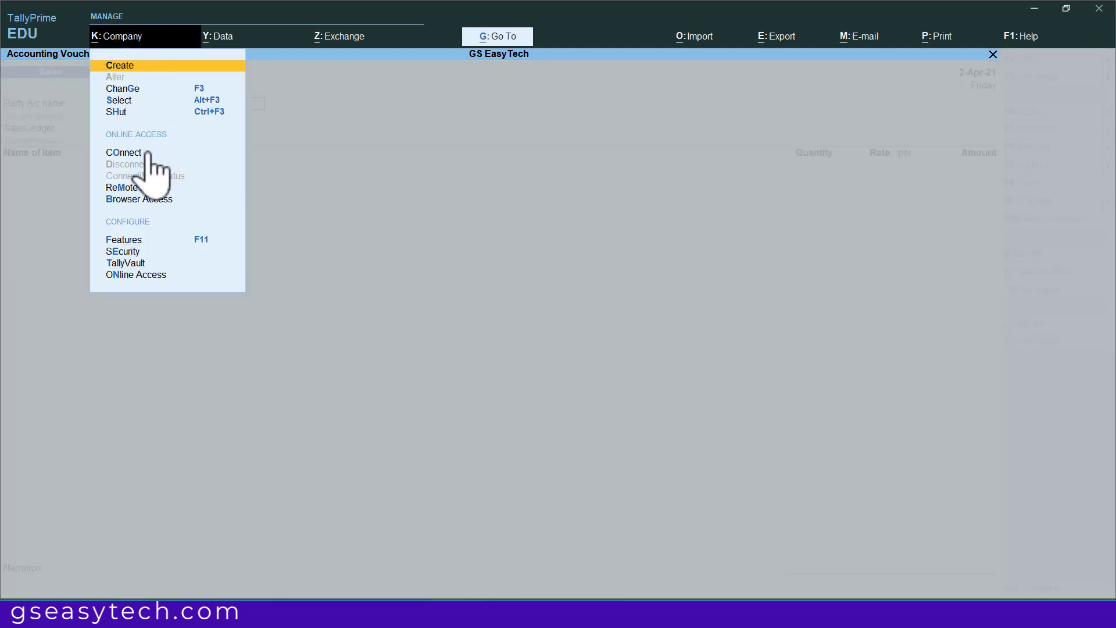
pyautogui.click(138, 240)
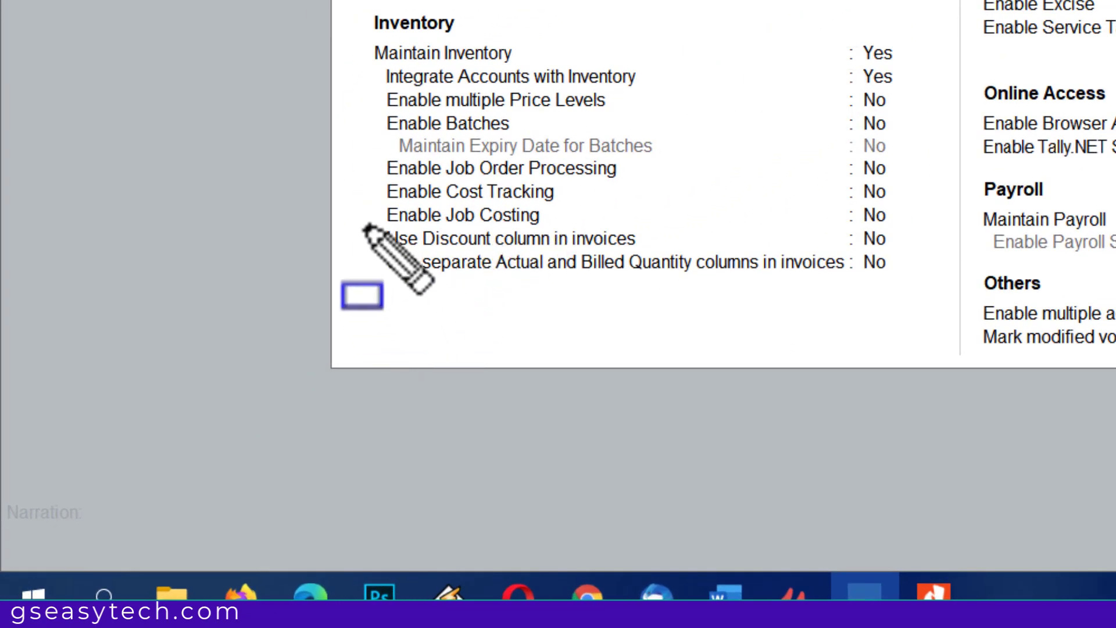
pyautogui.moveTo(366, 224)
pyautogui.mouseDown()
pyautogui.moveTo(749, 254)
pyautogui.moveTo(920, 253)
pyautogui.mouseUp()
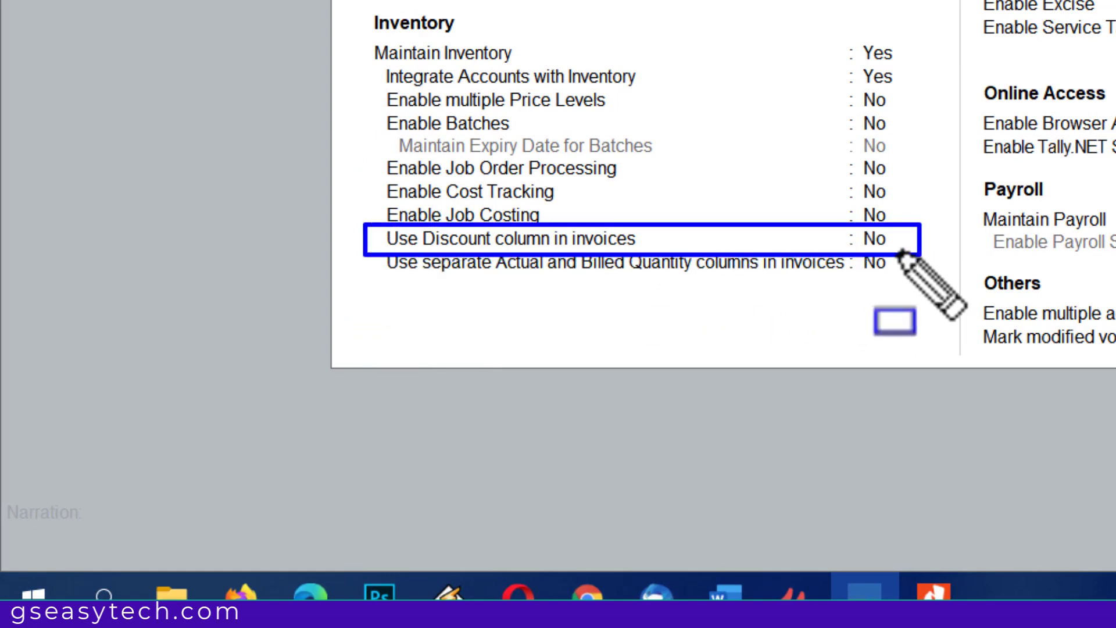
pyautogui.press('Escape')
pyautogui.click(875, 237)
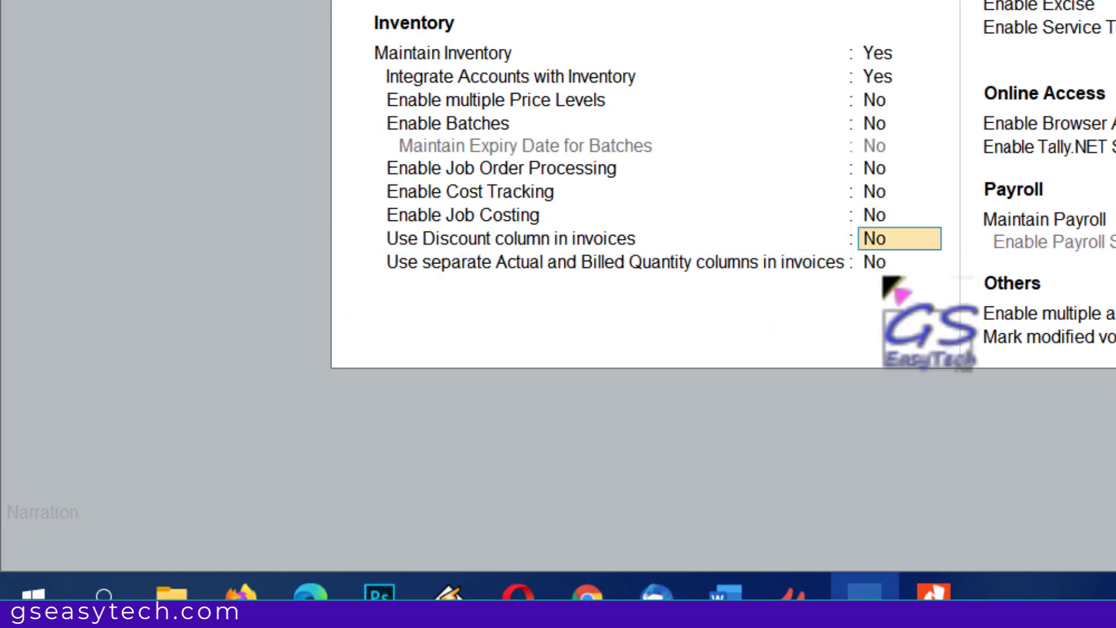
pyautogui.write('y')
pyautogui.press('Return')
pyautogui.press('Return')
pyautogui.press('Return')
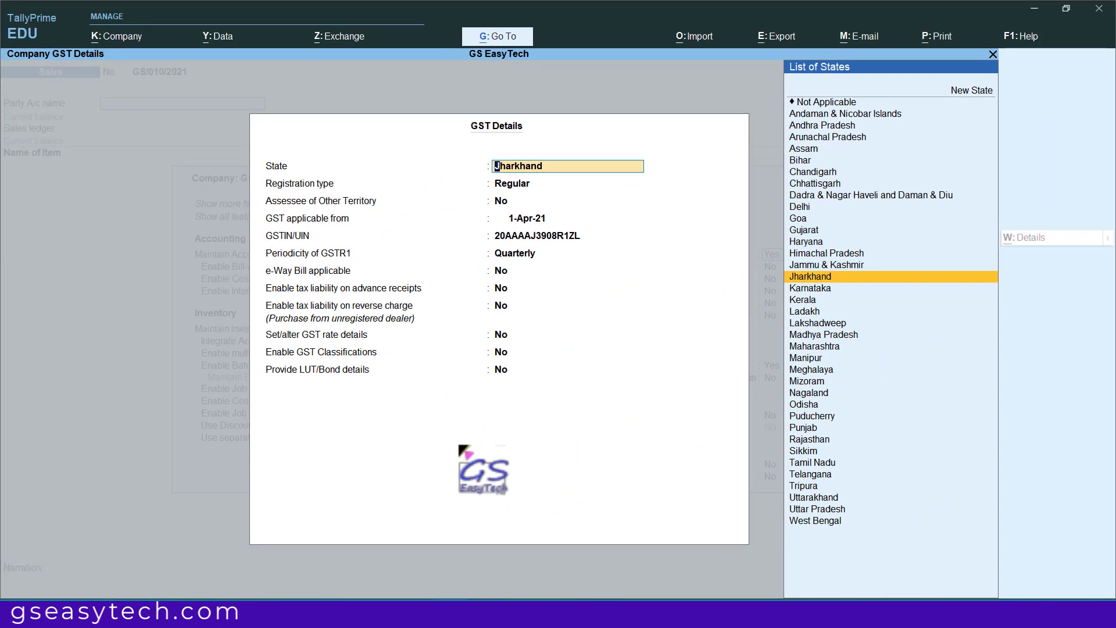
pyautogui.hotkey('ctrl', 'a')
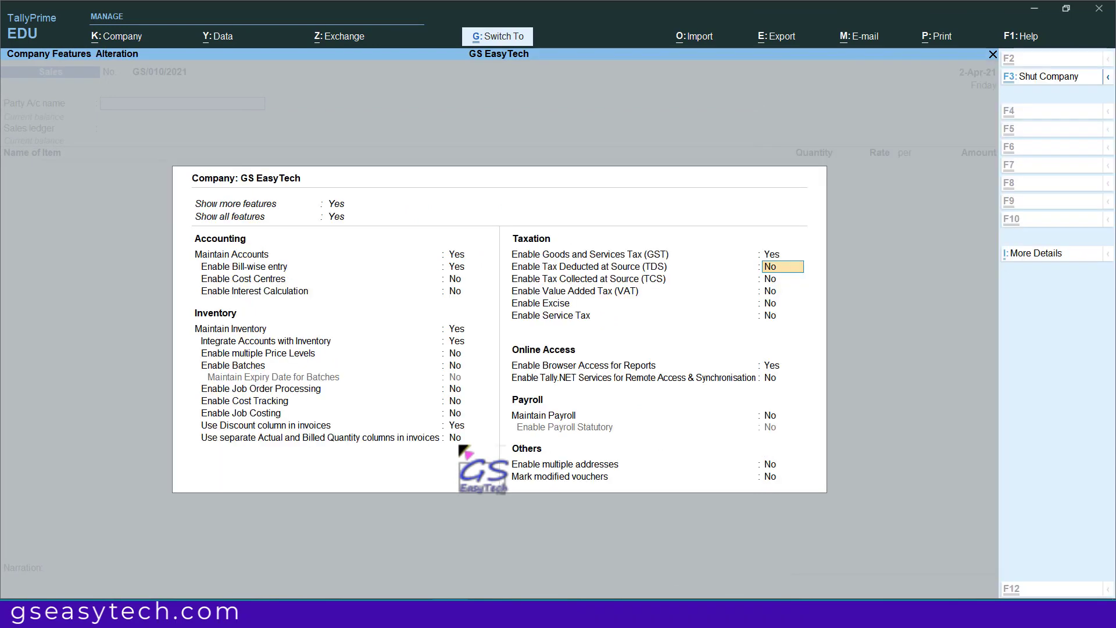
pyautogui.hotkey('ctrl', 'a')
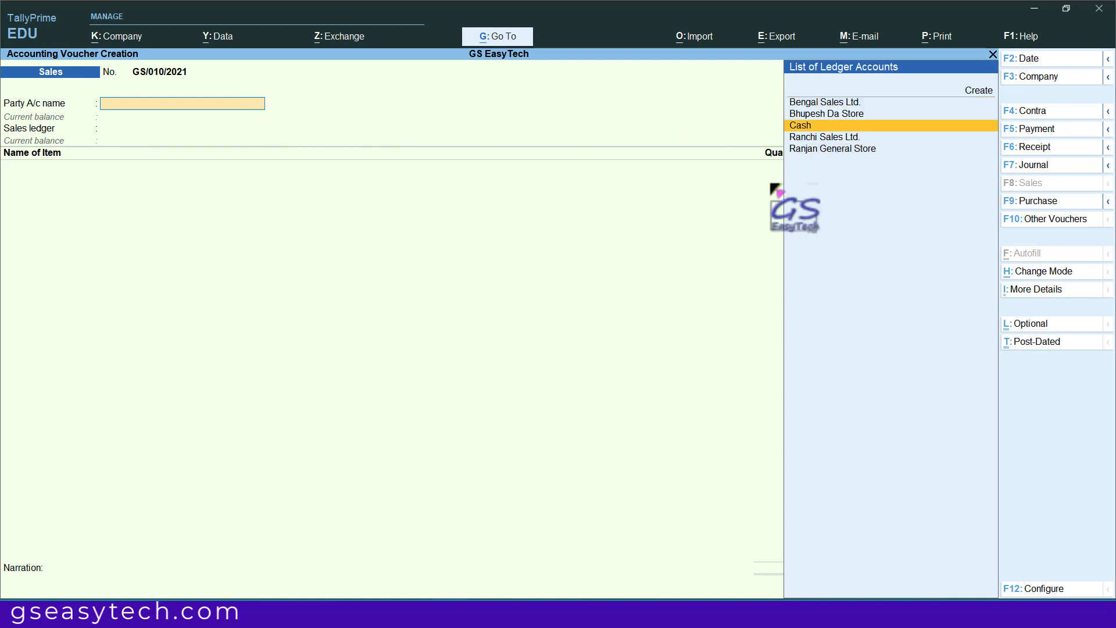
# Step: Set the new sales voucher's party to Cash with default dispatch and party details, and choose Sales A/c as the sales ledger
pyautogui.click(800, 126)
pyautogui.hotkey('ctrl', 'a')
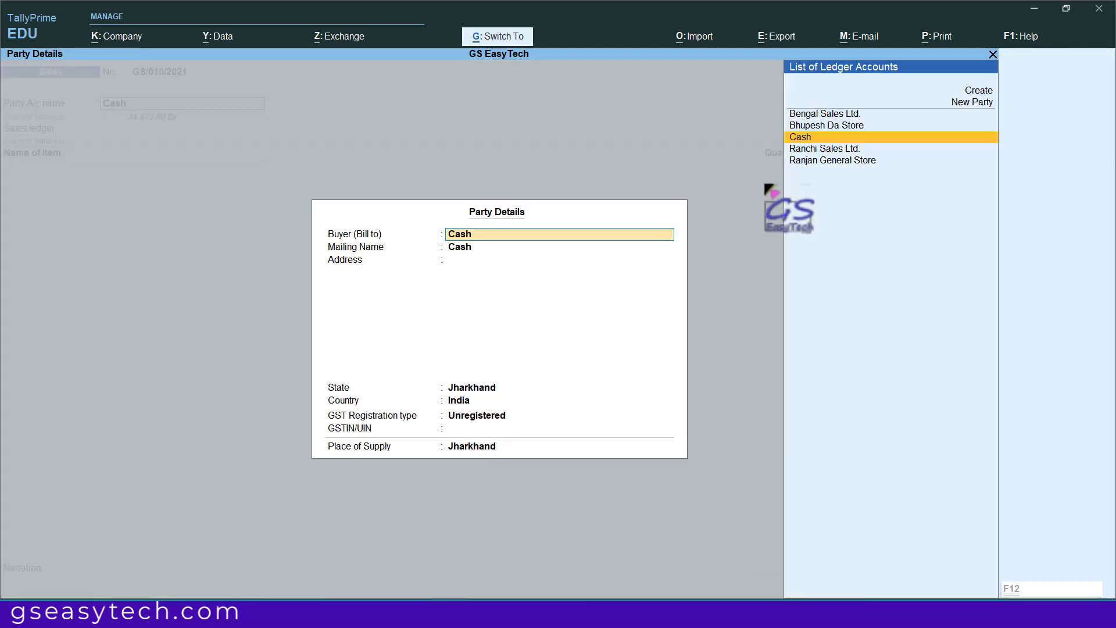
pyautogui.hotkey('ctrl', 'a')
pyautogui.click(869, 114)
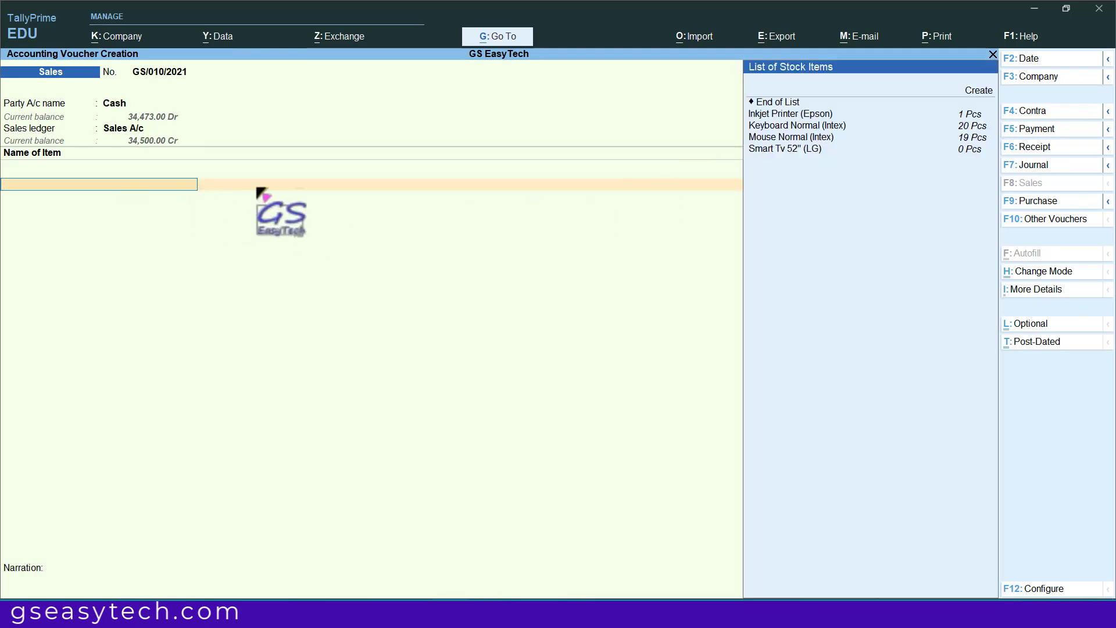
# Step: Check the item lines in the project 10 sample PDF, and add Keyboard Normal (Intex) with description USB to the TallyPrime sales voucher
pyautogui.hotkey('alt', 'Tab')
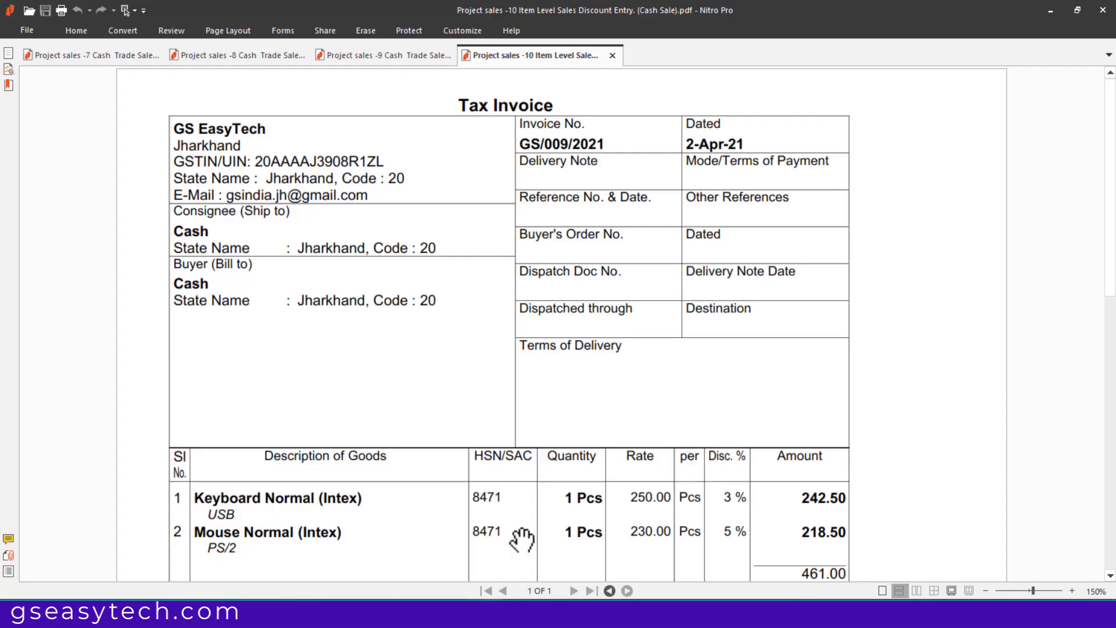
pyautogui.scroll(-5, 508, 456)
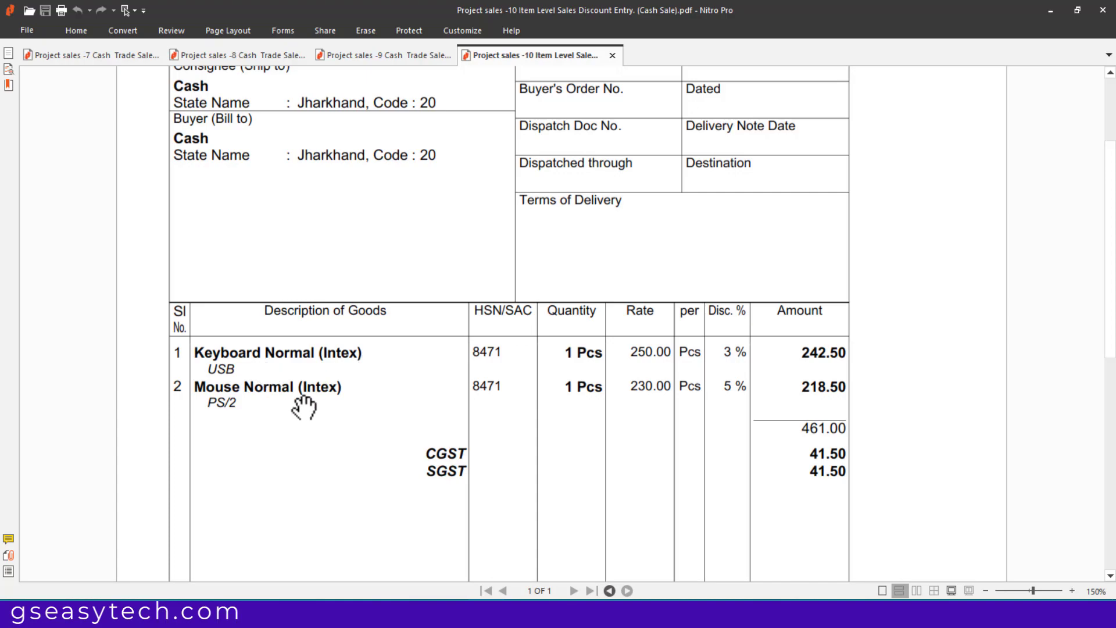
pyautogui.hotkey('alt', 'Tab')
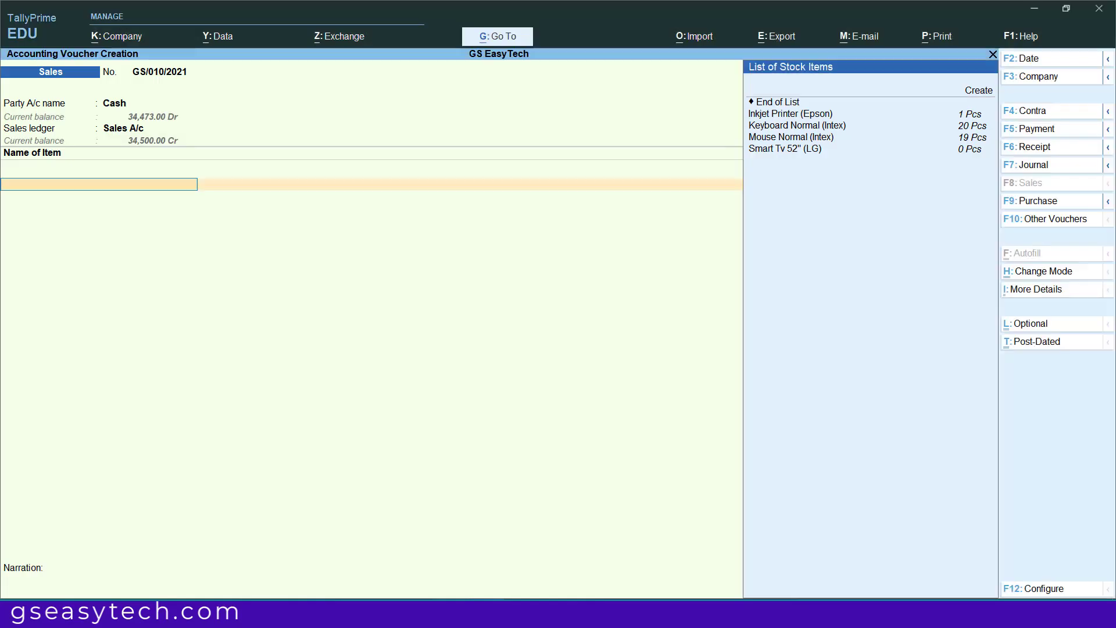
pyautogui.write('k')
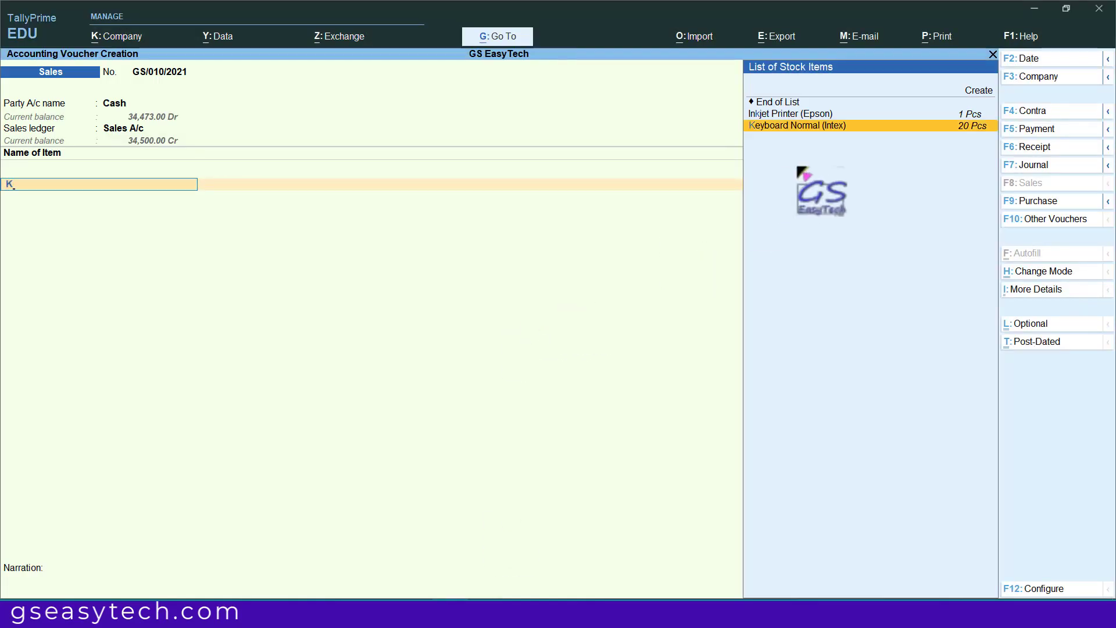
pyautogui.press('Return')
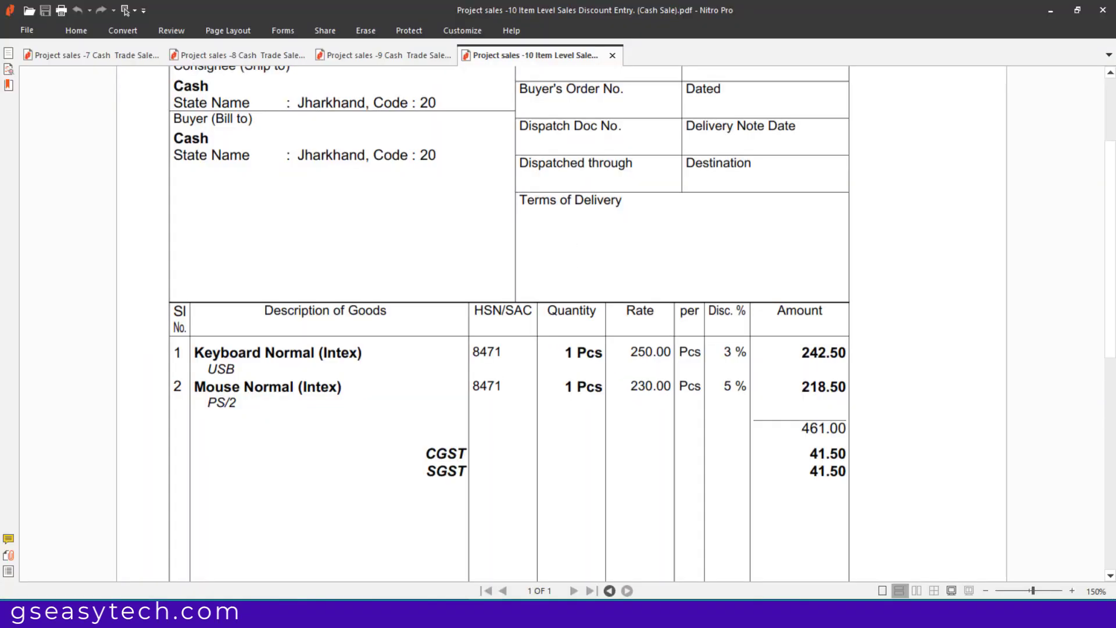
pyautogui.hotkey('alt', 'Tab')
pyautogui.hotkey('alt', 'Tab')
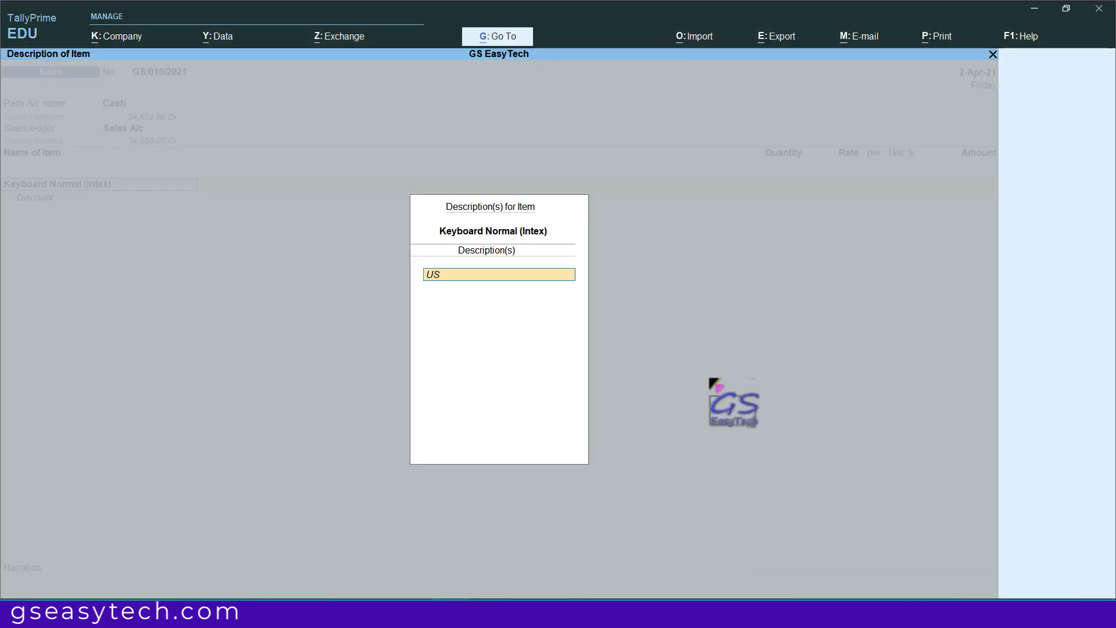
pyautogui.press('Return')
pyautogui.press('Return')
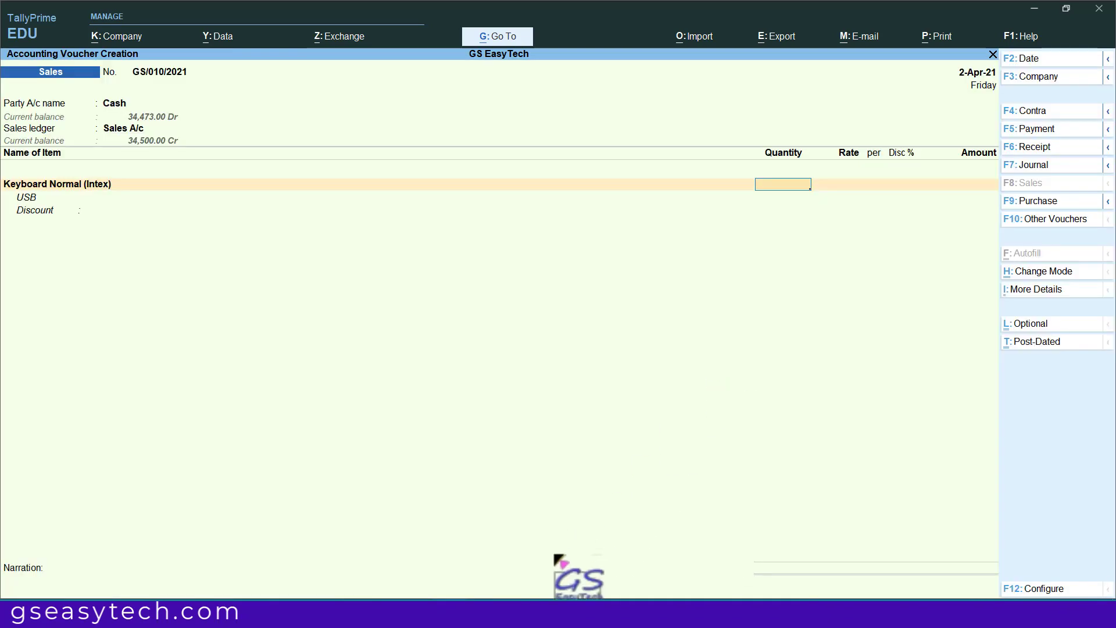
# Step: Enter the keyboard line's quantity as 1 Pcs at rate 250.00 with a 3% discount, and finish the line without additional details
pyautogui.hotkey('alt', 'Tab')
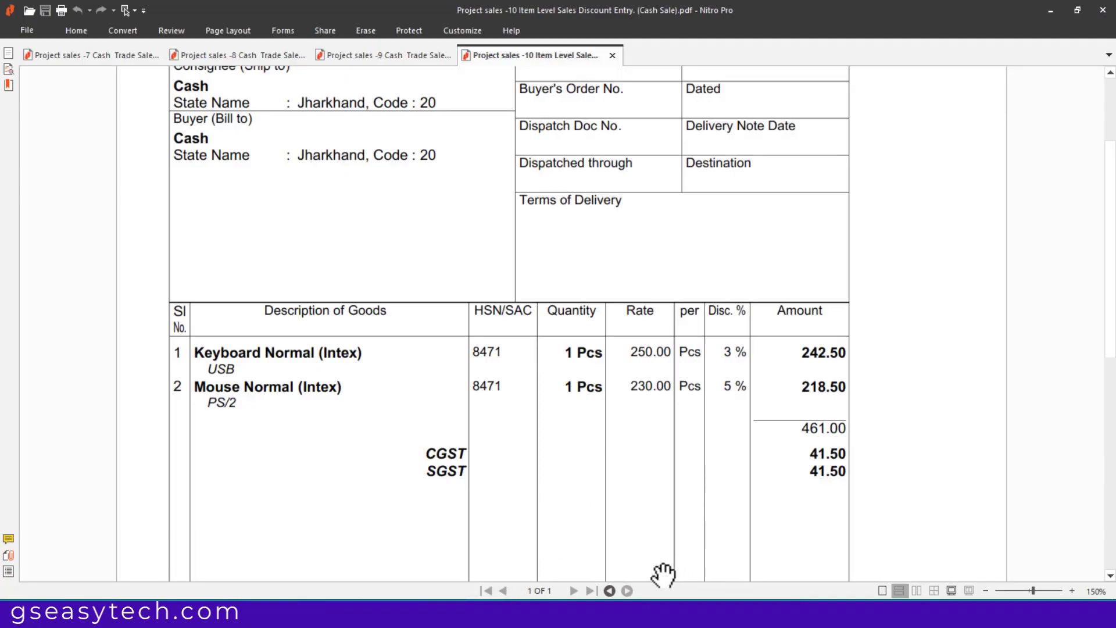
pyautogui.hotkey('alt', 'Tab')
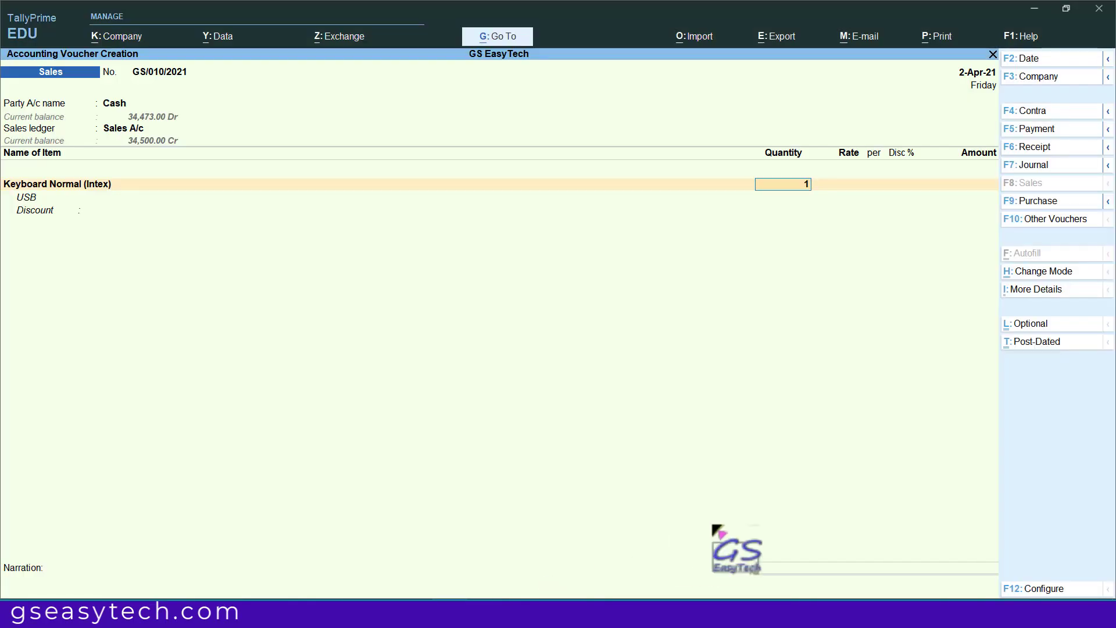
pyautogui.press('Return')
pyautogui.press('Return')
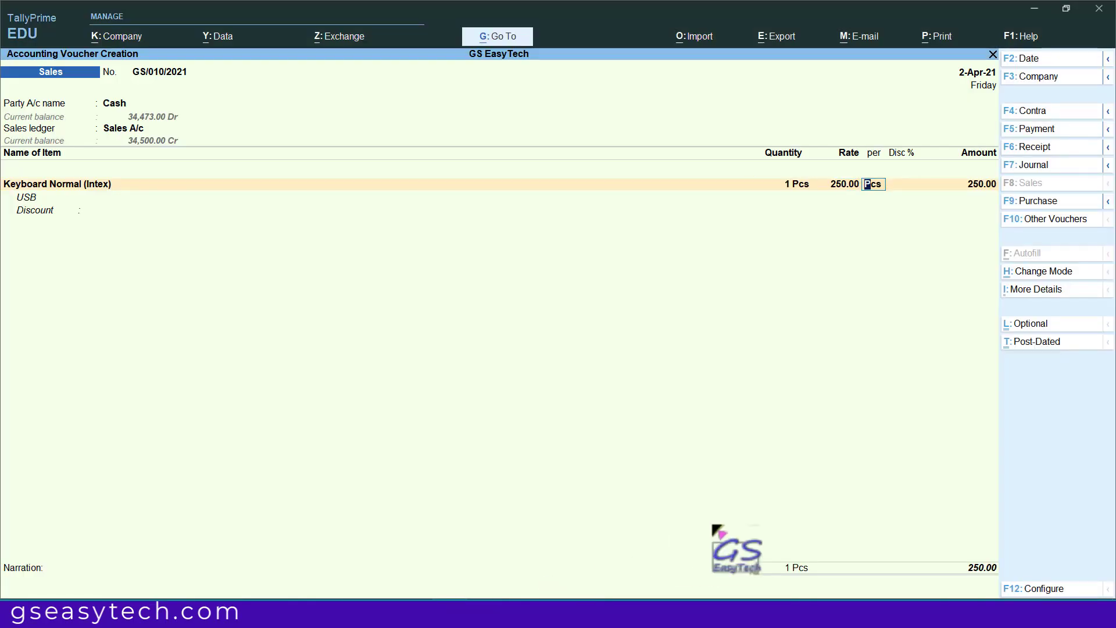
pyautogui.press('Return')
pyautogui.hotkey('ctrl', '2')
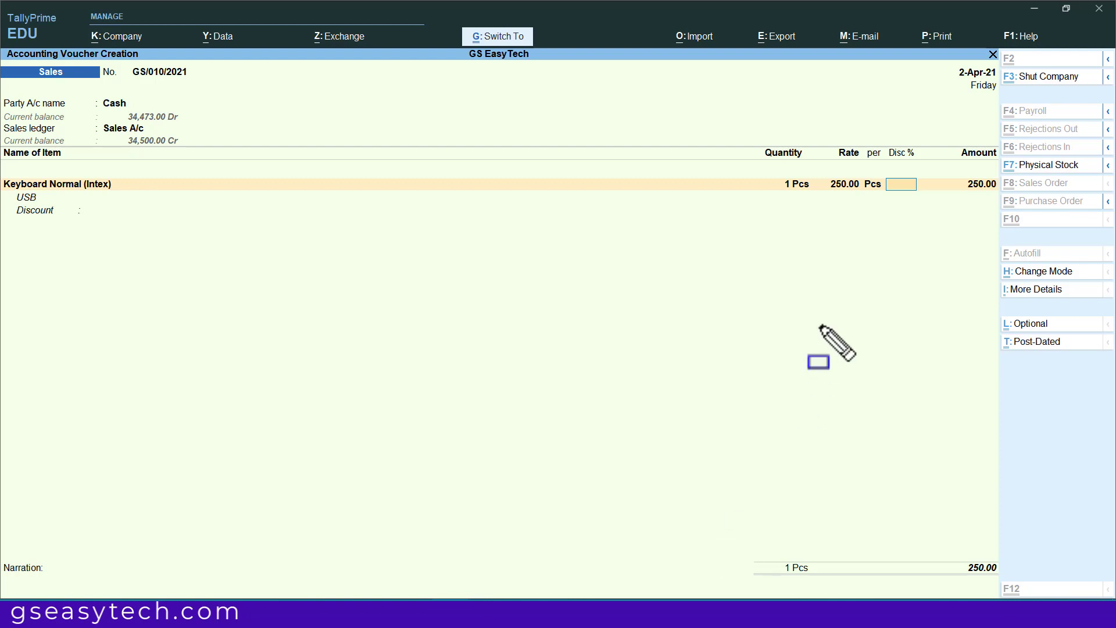
pyautogui.moveTo(884, 129)
pyautogui.mouseDown()
pyautogui.moveTo(964, 466)
pyautogui.moveTo(944, 465)
pyautogui.mouseUp()
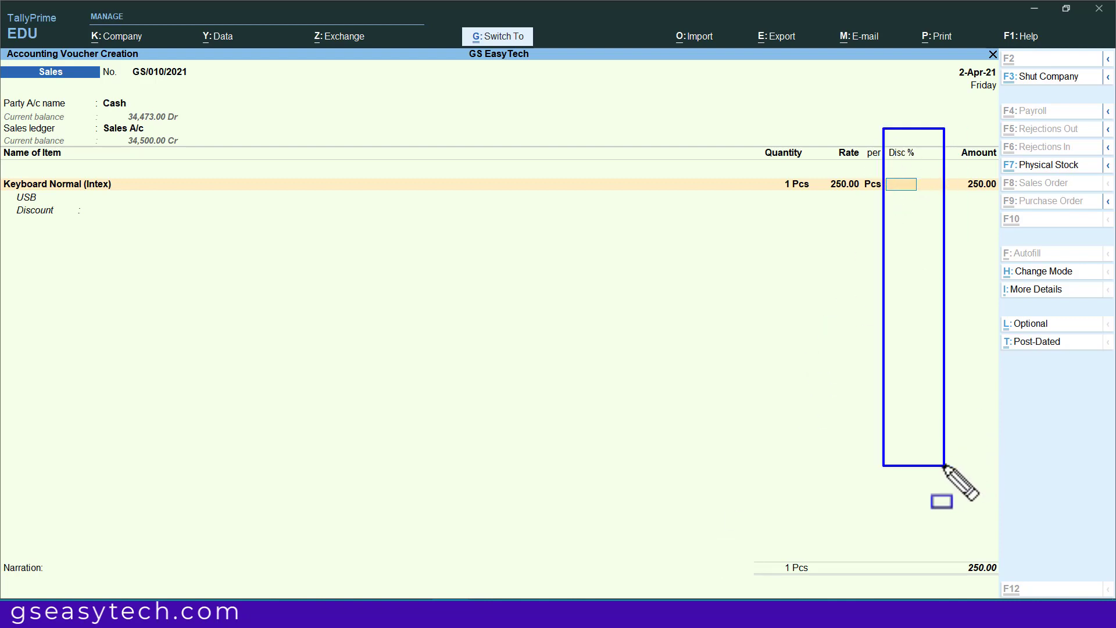
pyautogui.press('Escape')
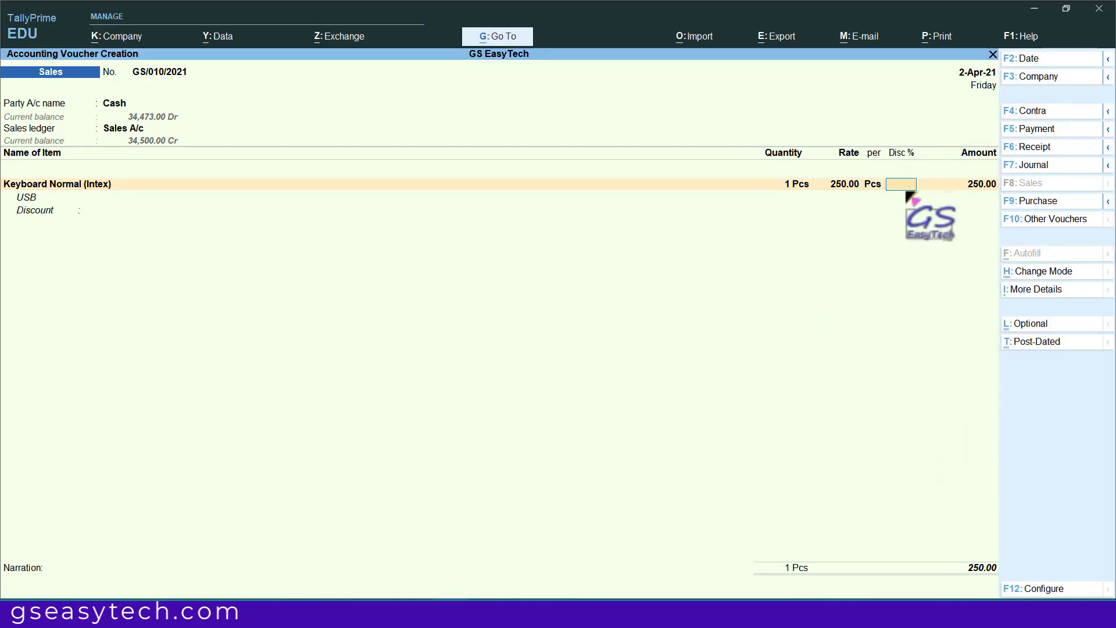
pyautogui.write('3')
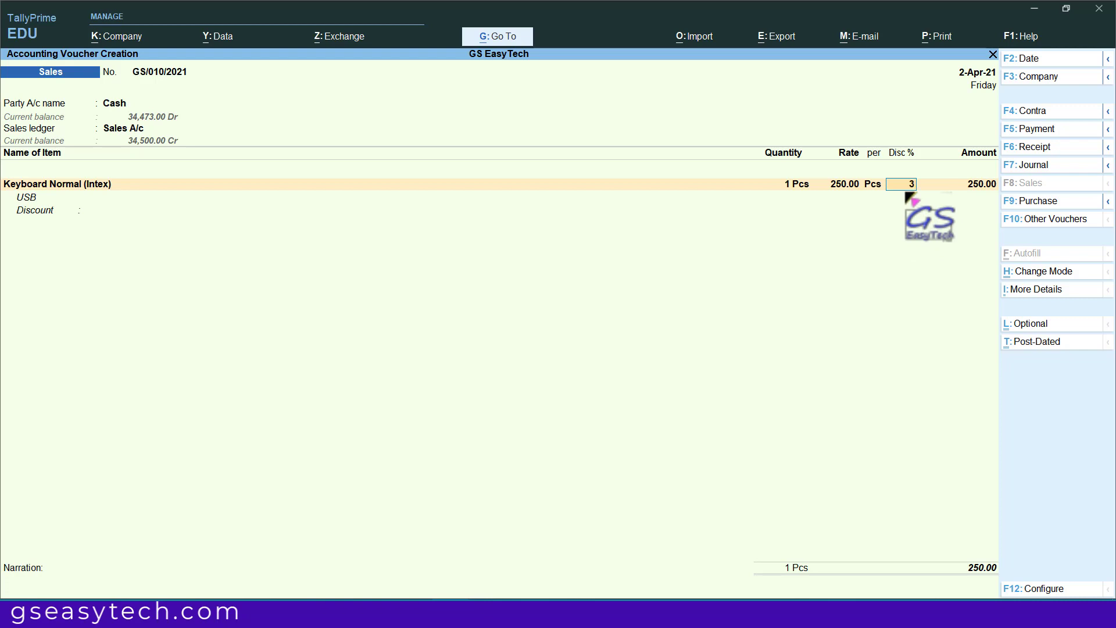
pyautogui.press('Return')
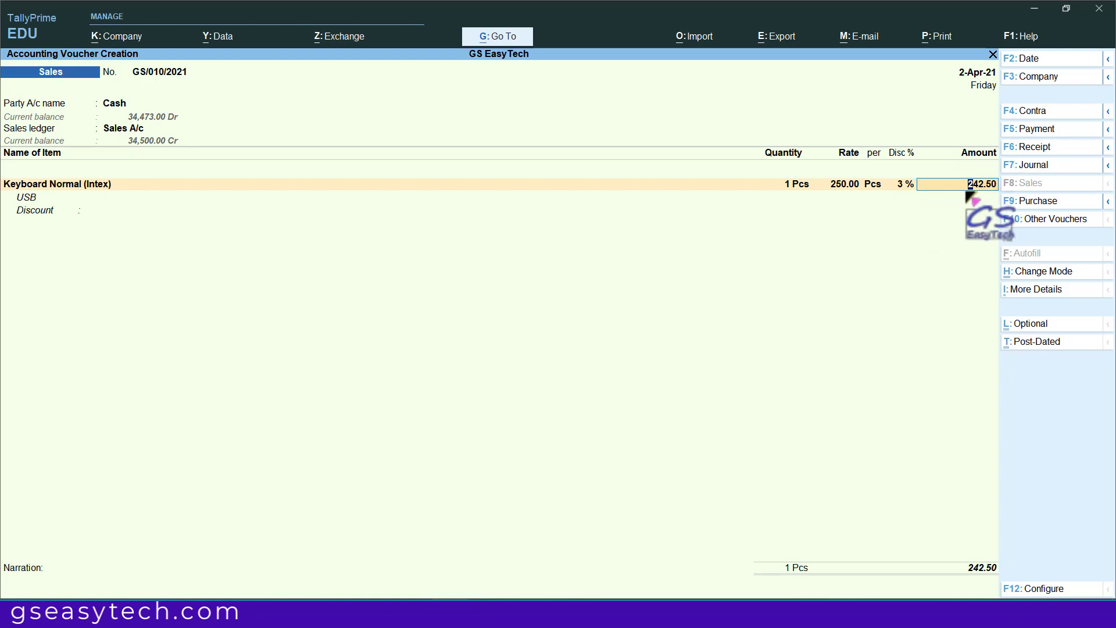
pyautogui.press('ctrl')
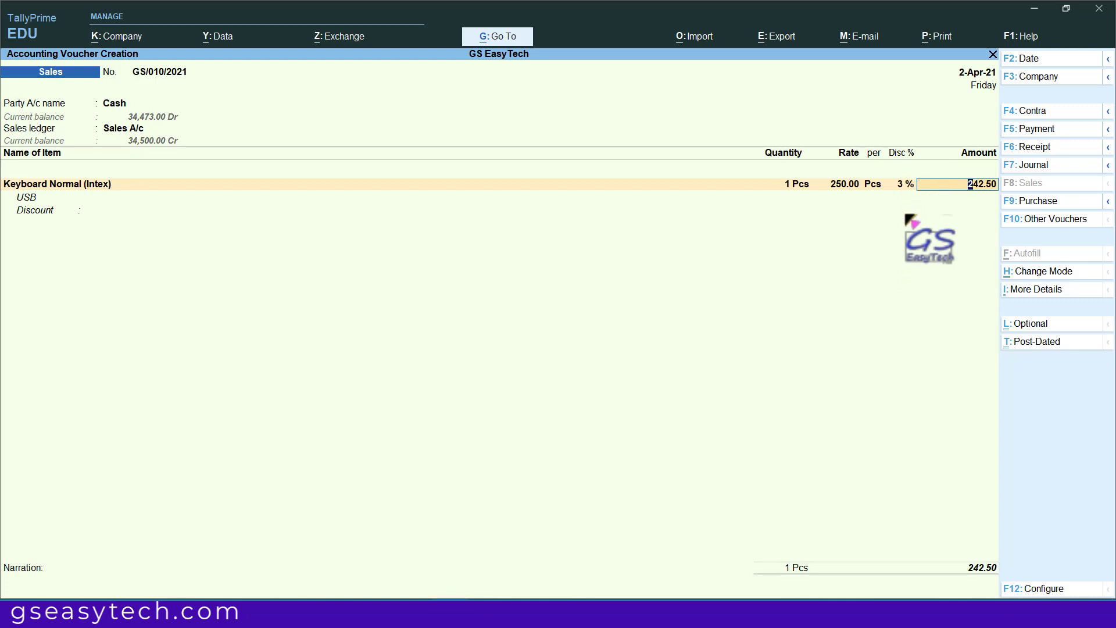
pyautogui.press('Return')
pyautogui.press('Return')
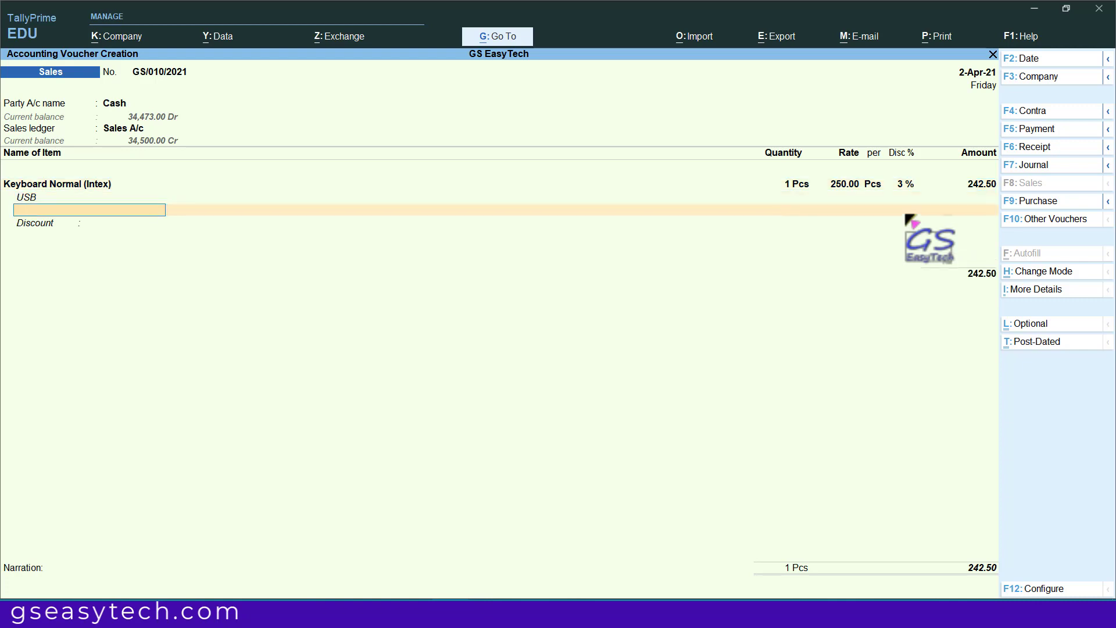
pyautogui.press('Return')
pyautogui.press('Return')
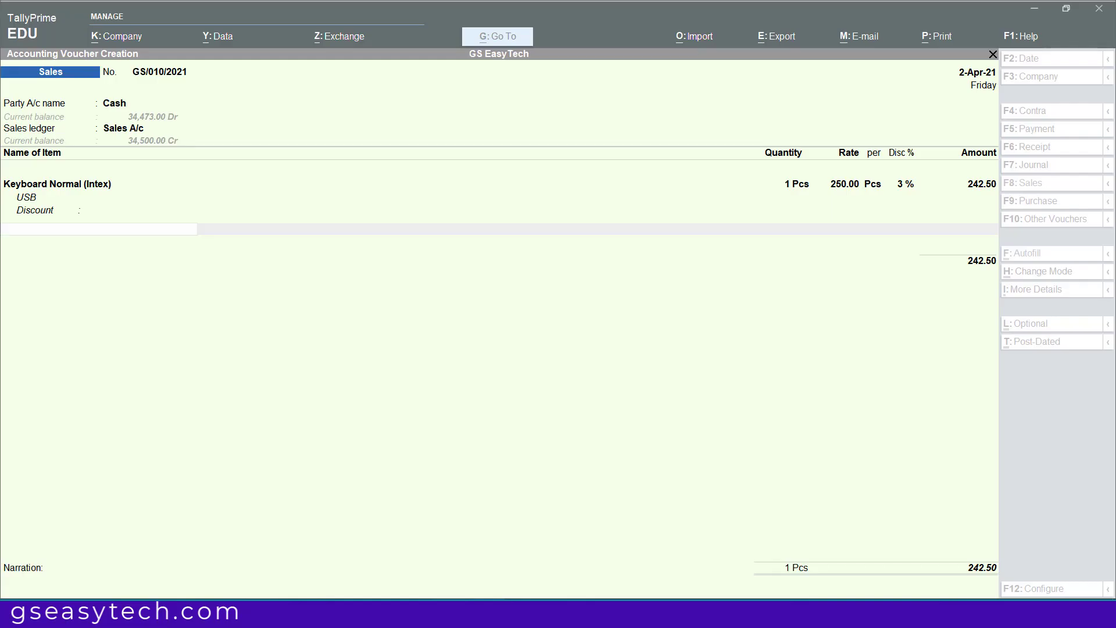
# Step: Add Mouse Normal (Intex) with description PS/2, quantity 1 Pcs, rate 230.00 per Pcs and a 5% discount
pyautogui.write('Mo')
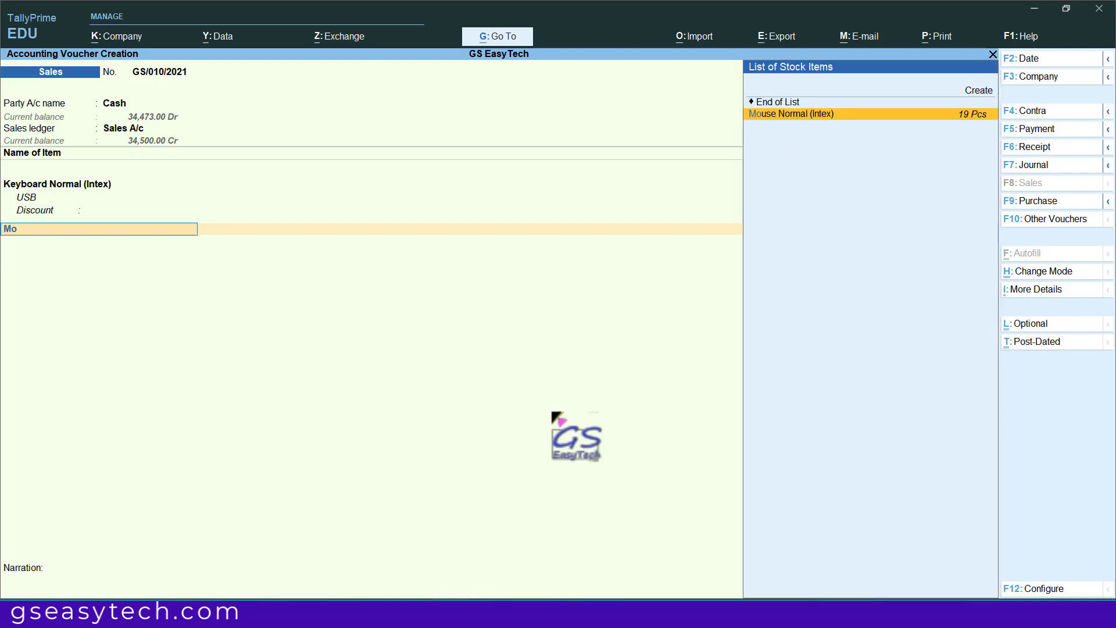
pyautogui.press('Return')
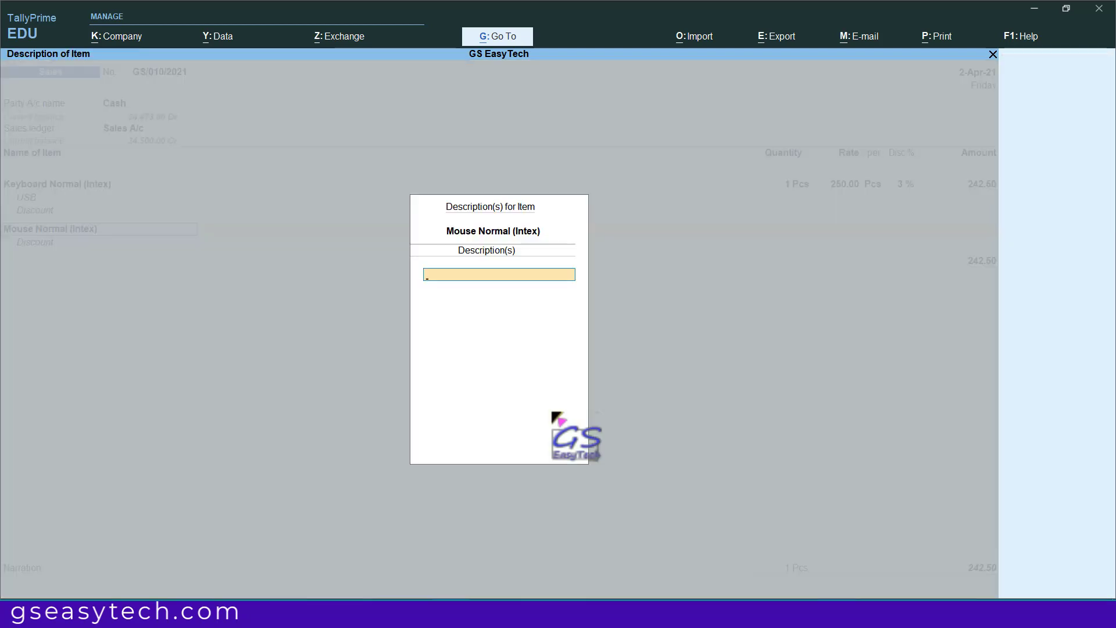
pyautogui.write('PS/@')
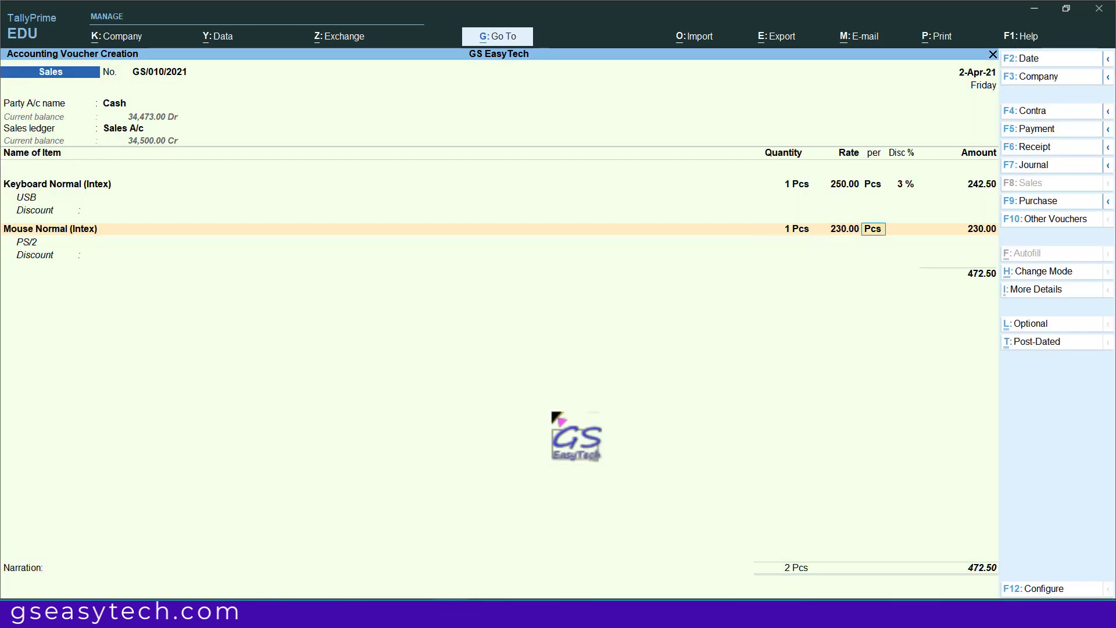
pyautogui.press('Return')
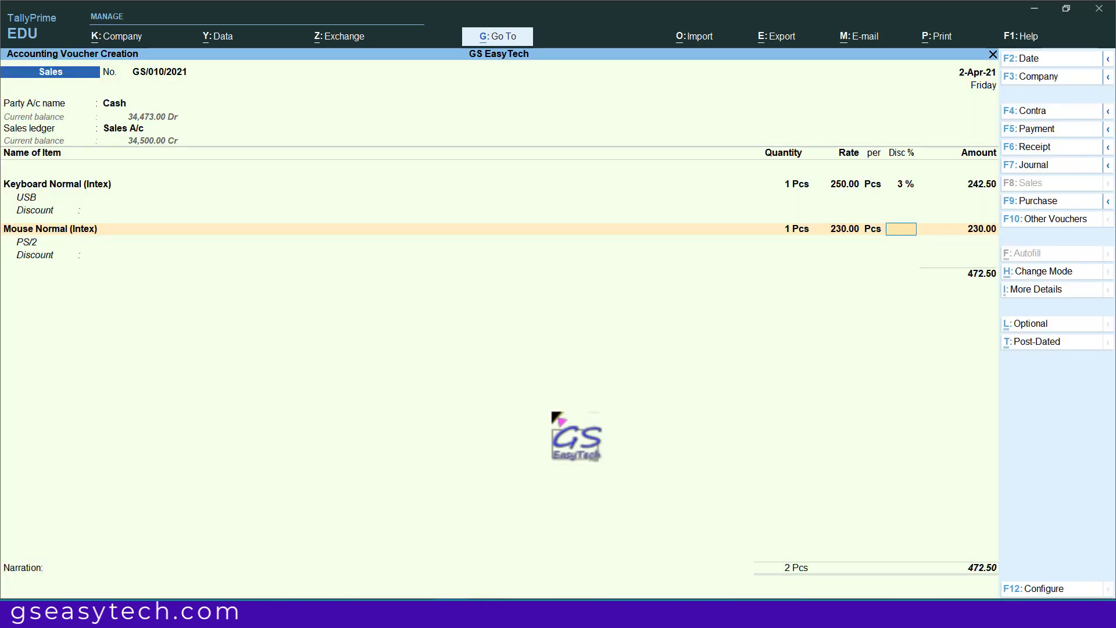
pyautogui.write('5')
pyautogui.press('Return')
pyautogui.press('Return')
pyautogui.press('Return')
pyautogui.press('Return')
pyautogui.press('Return')
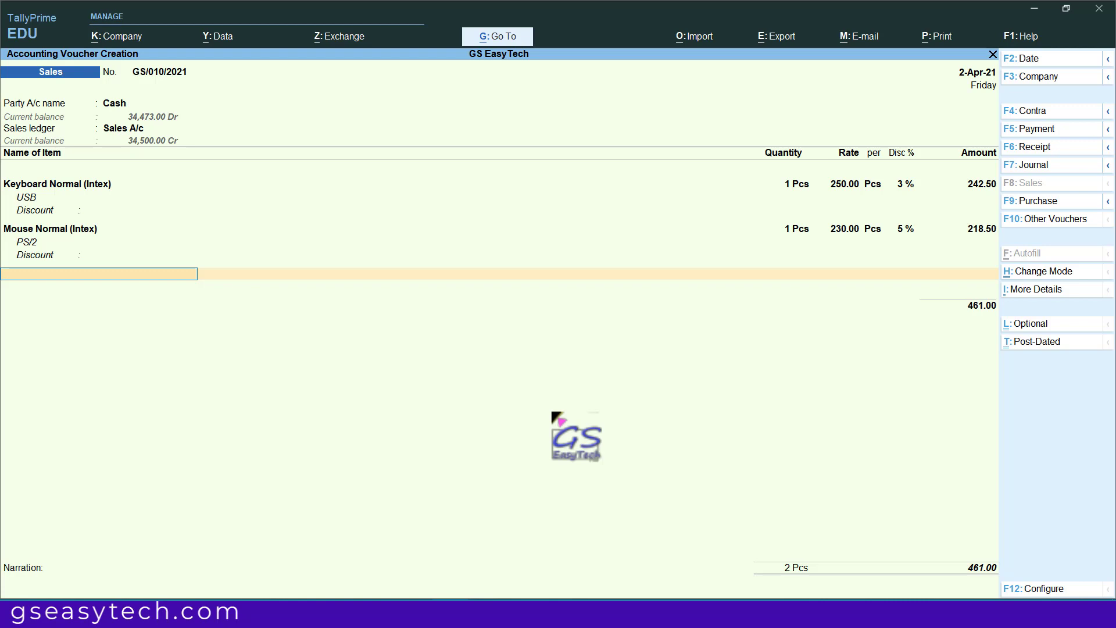
# Step: End the item list and add the CGST and SGST tax ledgers with their calculated amounts
pyautogui.press('Return')
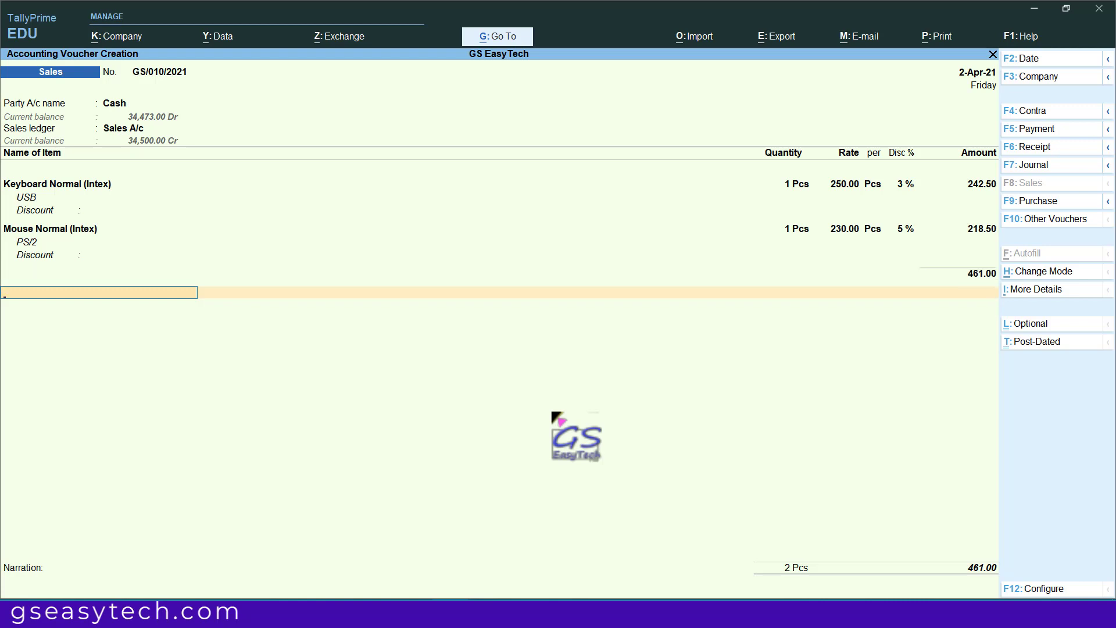
pyautogui.write('cg')
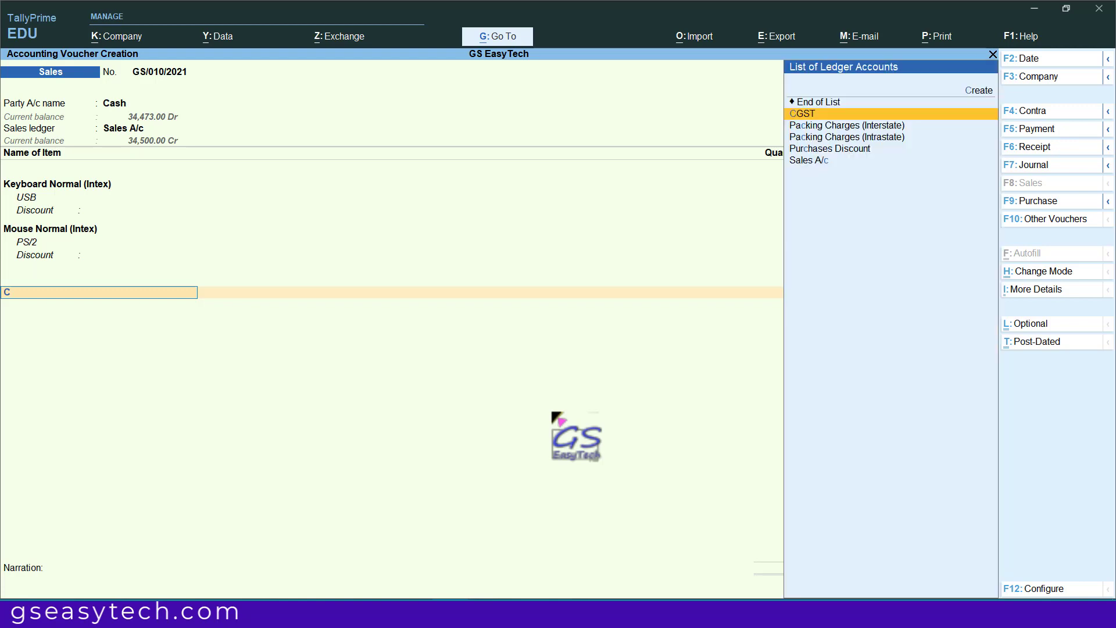
pyautogui.press('Return')
pyautogui.press('Return')
pyautogui.write('sg')
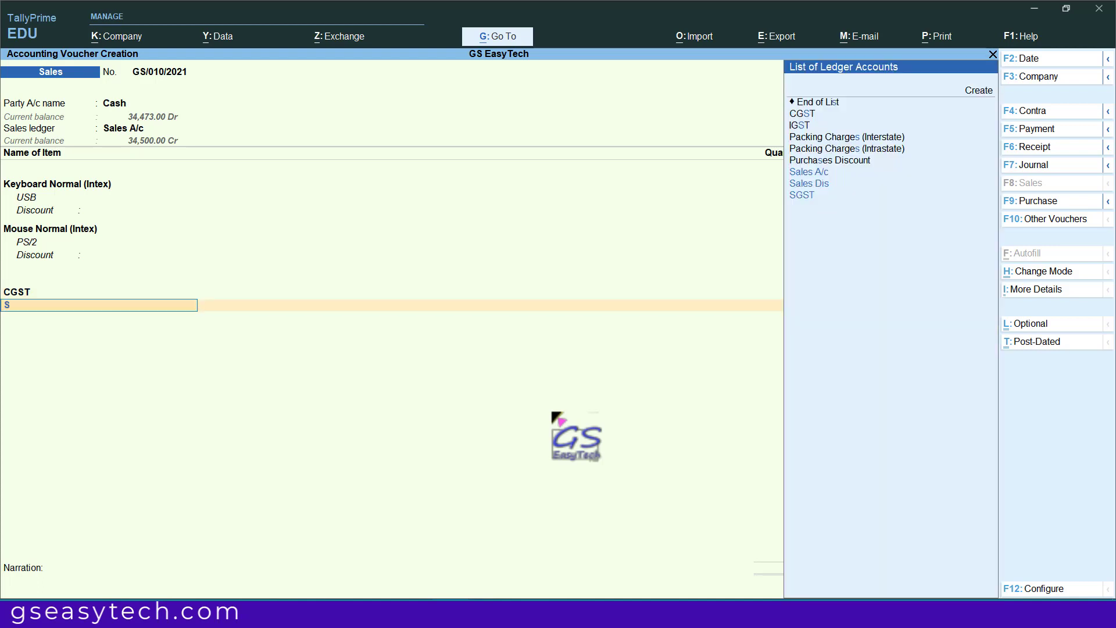
pyautogui.press('Return')
pyautogui.press('Return')
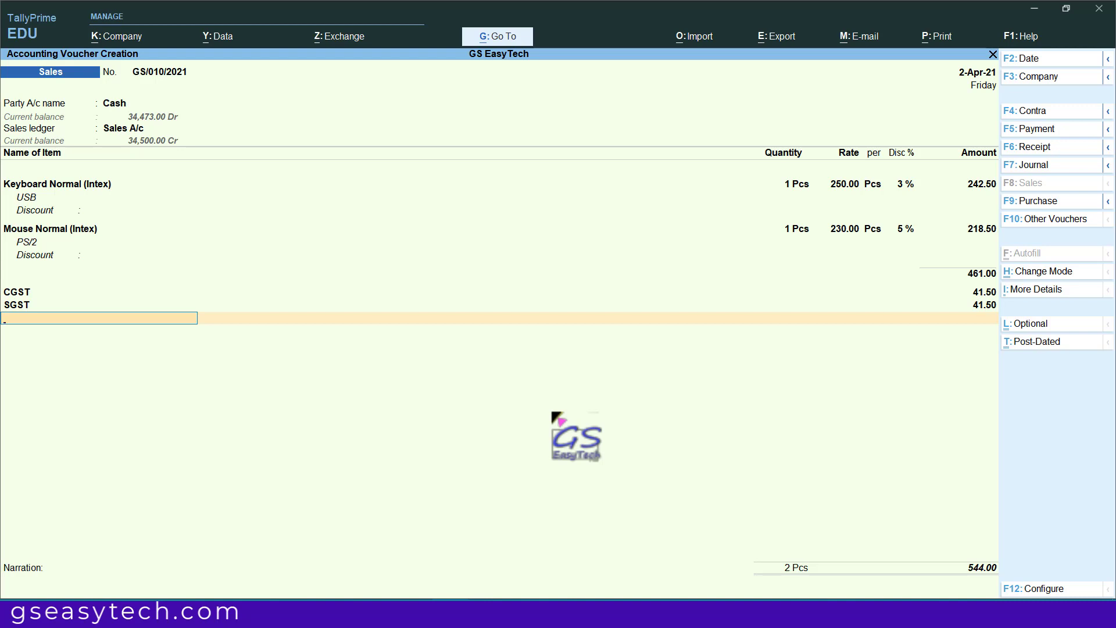
# Step: Preview the voucher's tax invoice enlarged and compare its item discounts, taxes and total with the project 10 sample PDF
pyautogui.click(936, 36)
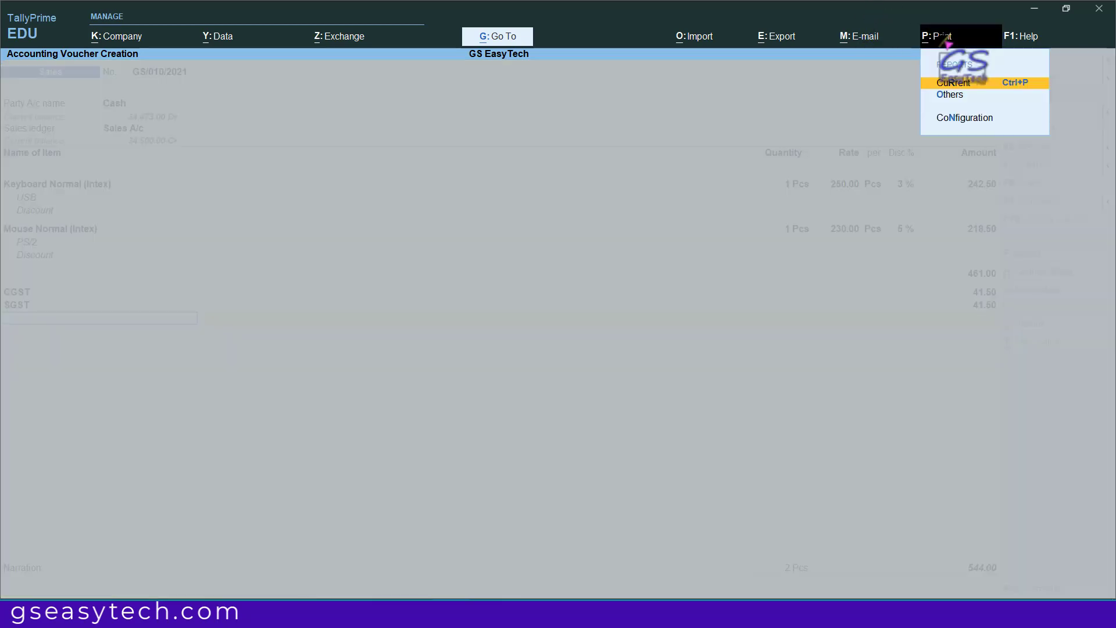
pyautogui.click(953, 84)
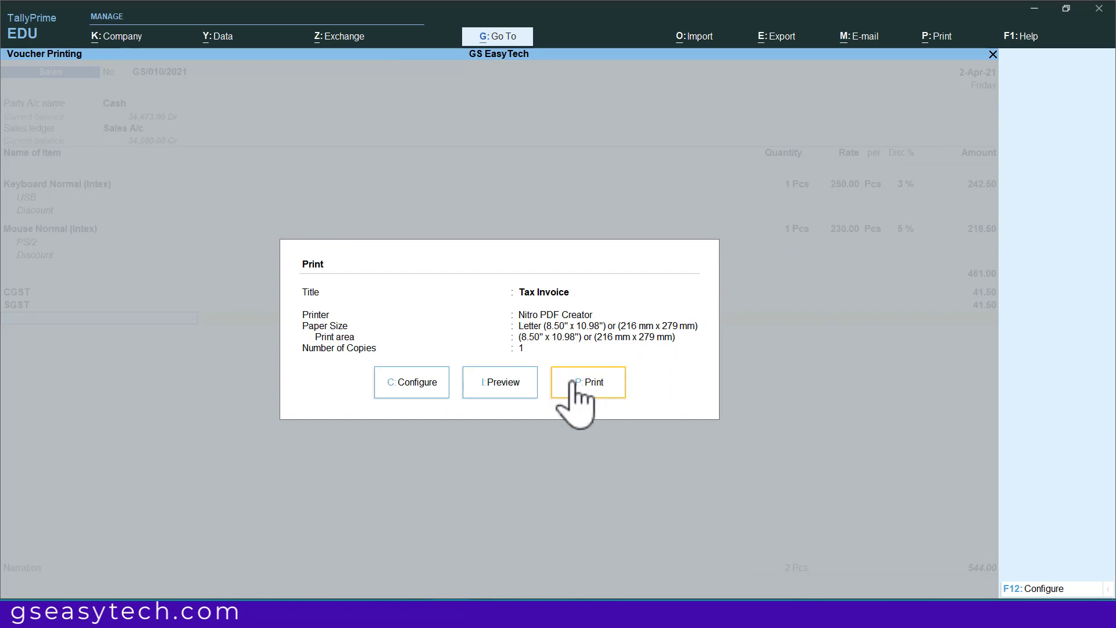
pyautogui.click(527, 387)
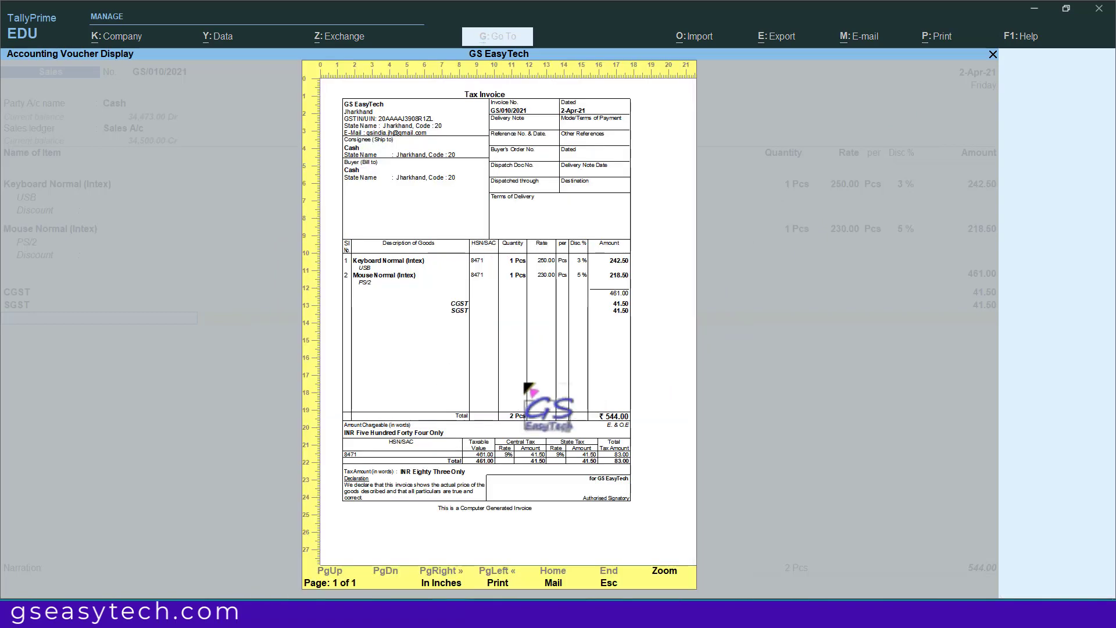
pyautogui.click(665, 571)
pyautogui.scroll(-3, 574, 407)
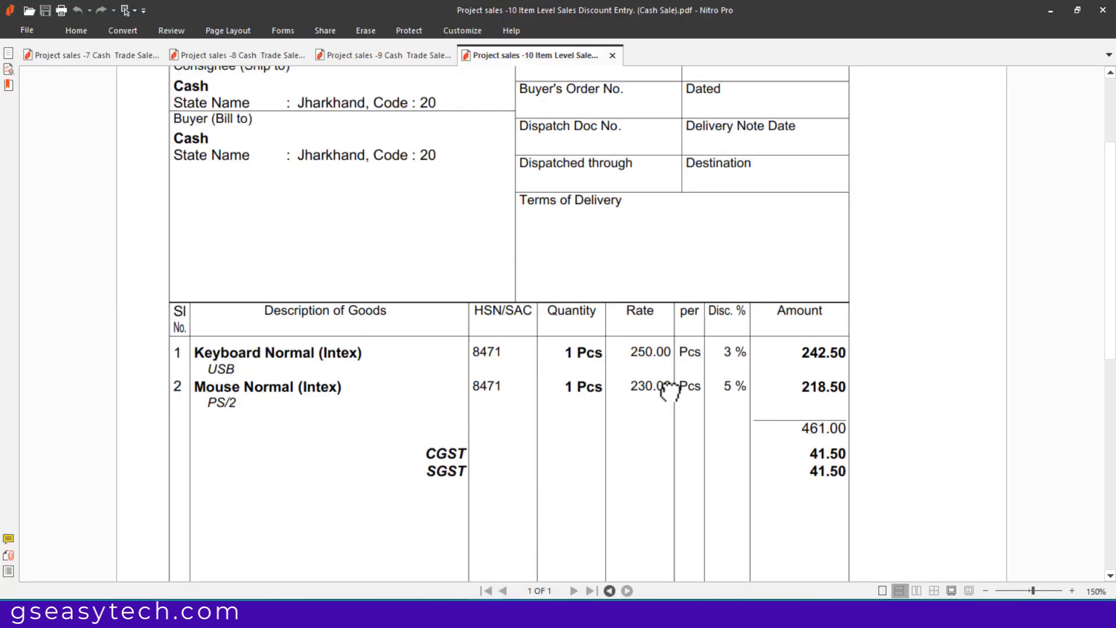
pyautogui.moveTo(669, 393); pyautogui.dragTo(642, 162)
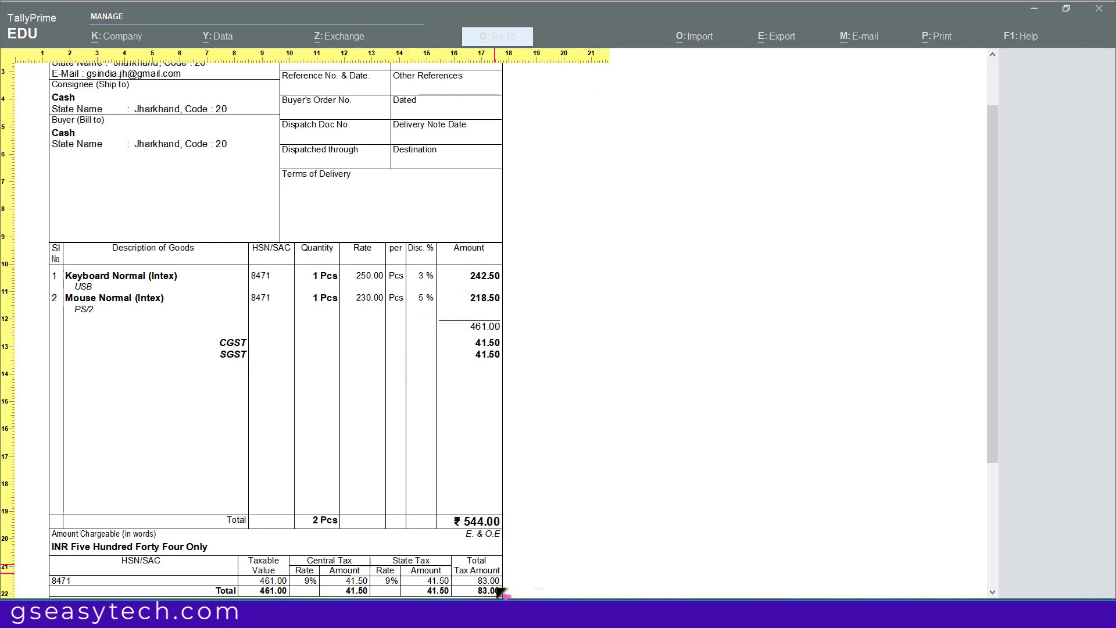
pyautogui.click(512, 613)
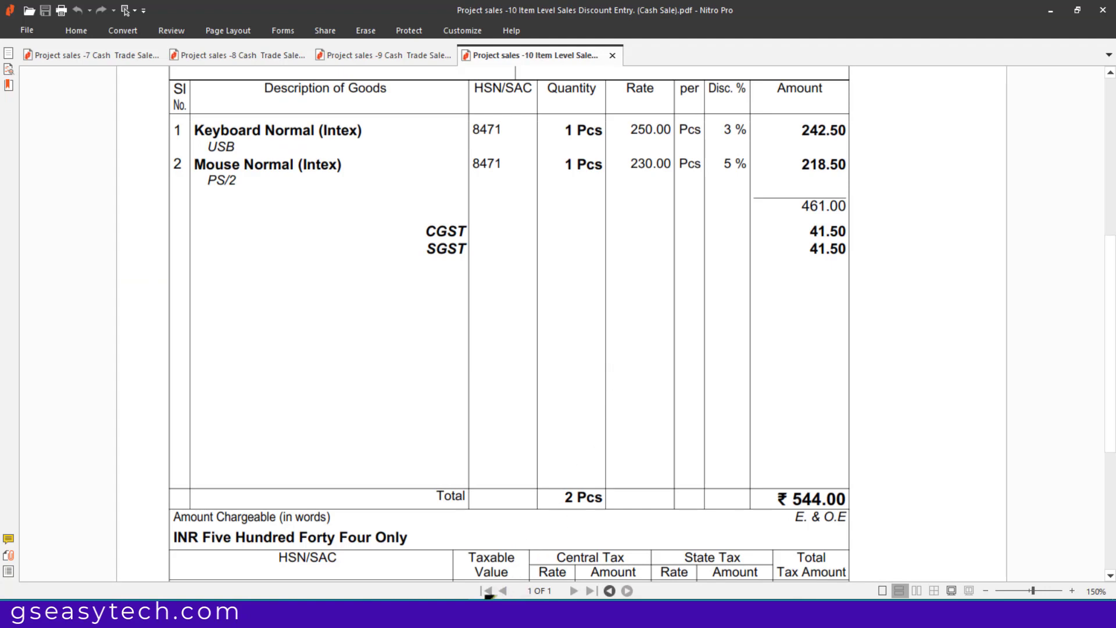
pyautogui.click(491, 613)
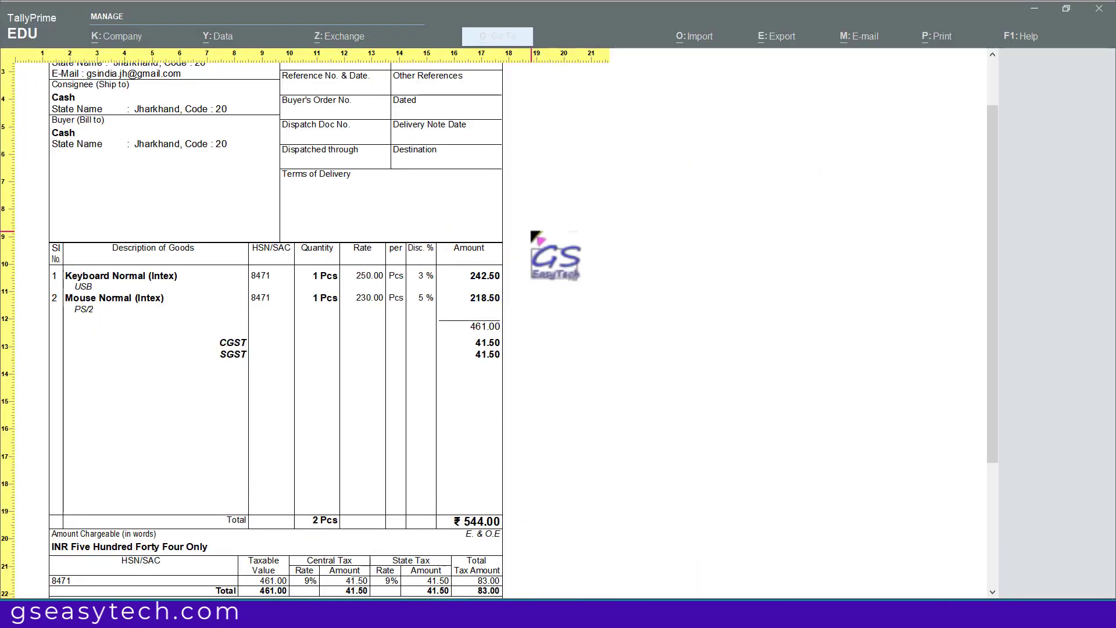
# Step: Close the invoice preview in TallyPrime and save the project 10 cash sales voucher
pyautogui.press('Escape')
pyautogui.press('Escape')
pyautogui.press('Escape')
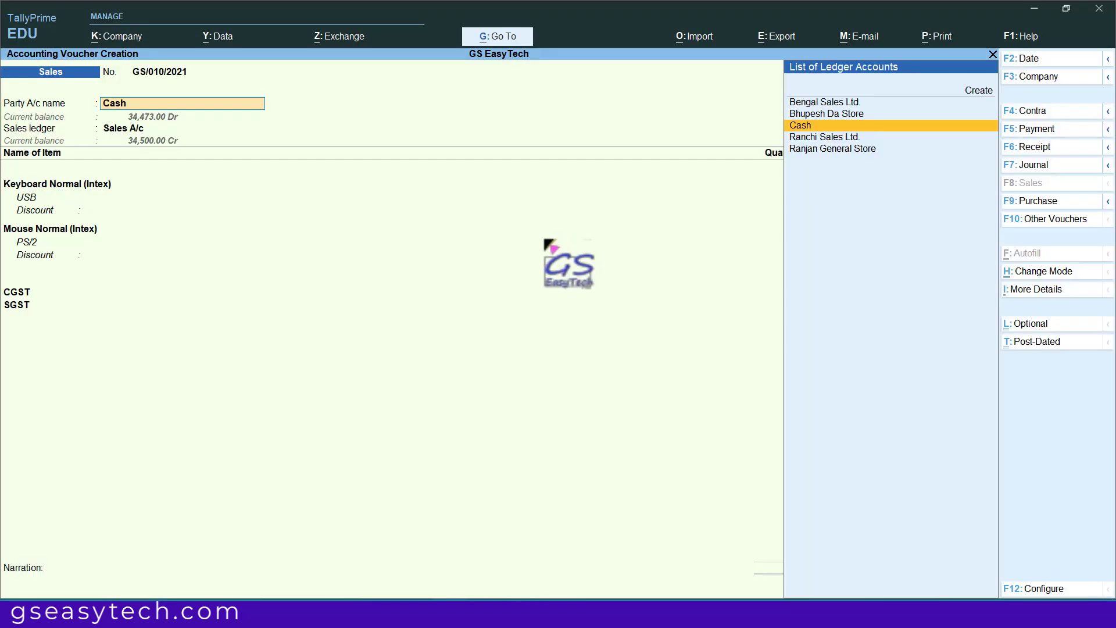
pyautogui.press('ctrl')
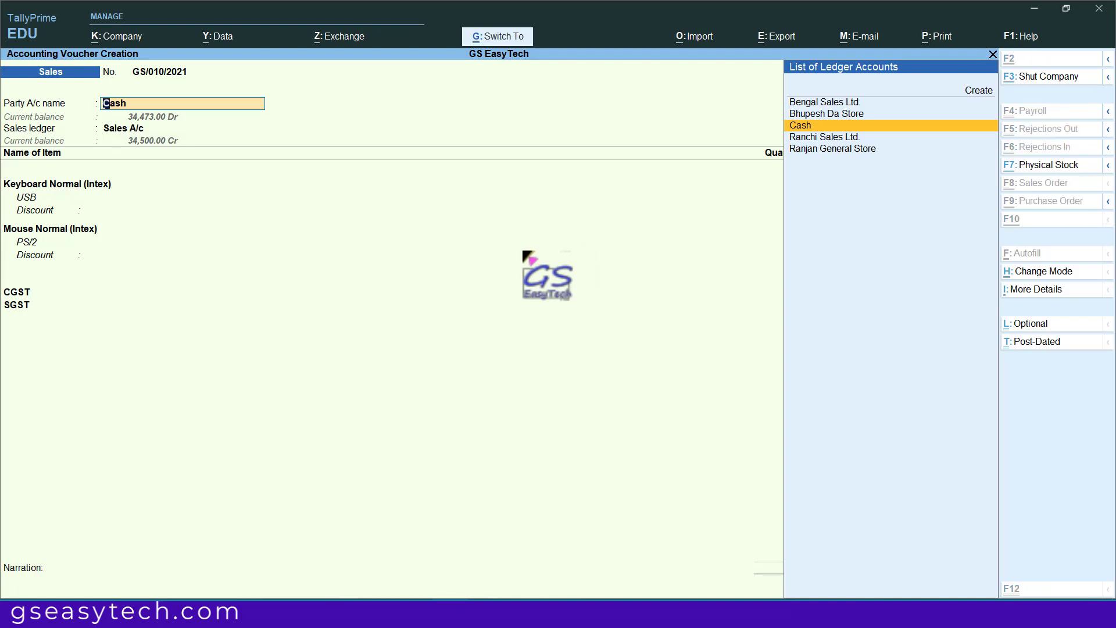
pyautogui.hotkey('ctrl', 'a')
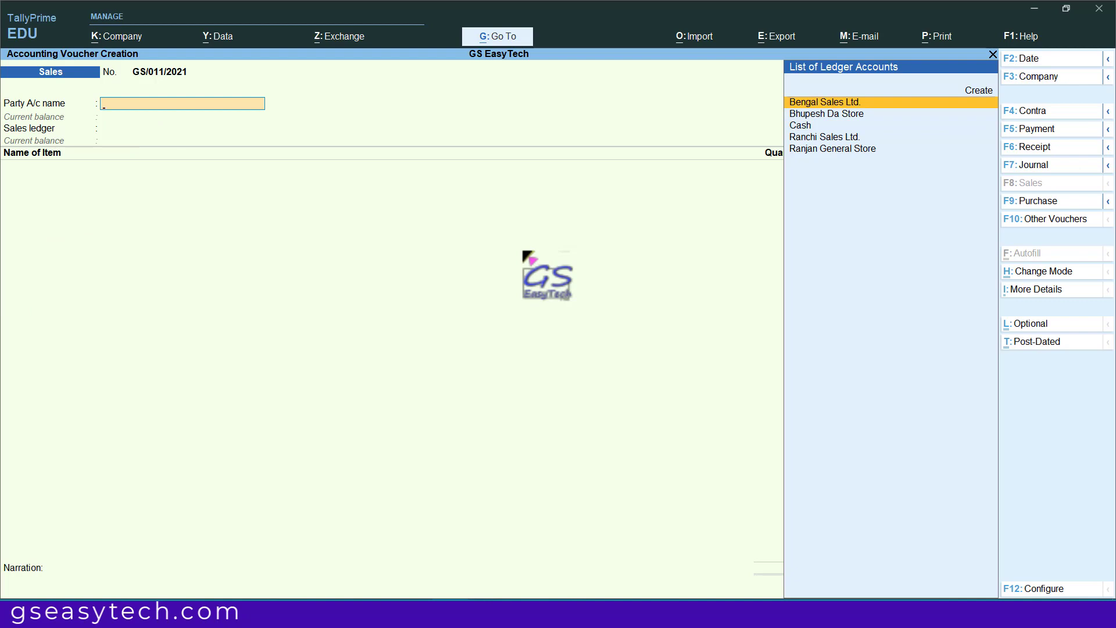